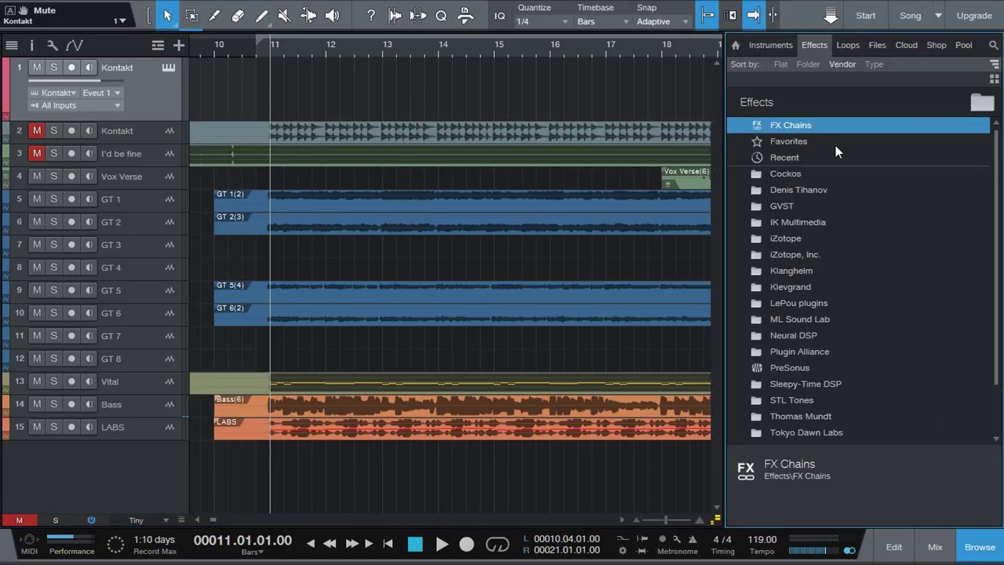
- Add the PreSonus Impact instrument from the vendor-sorted instruments as a new track below LABS
click(765, 46)
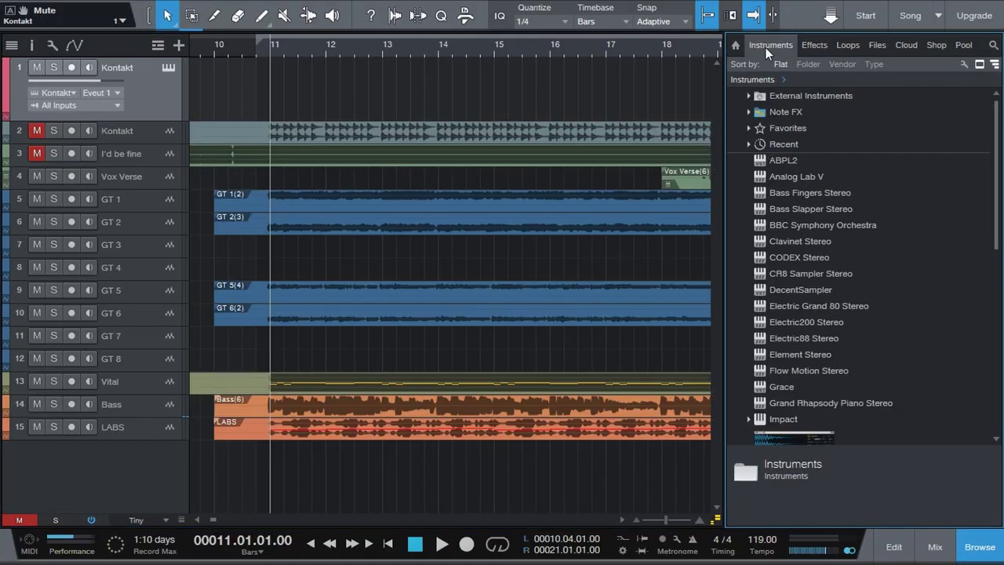
click(841, 64)
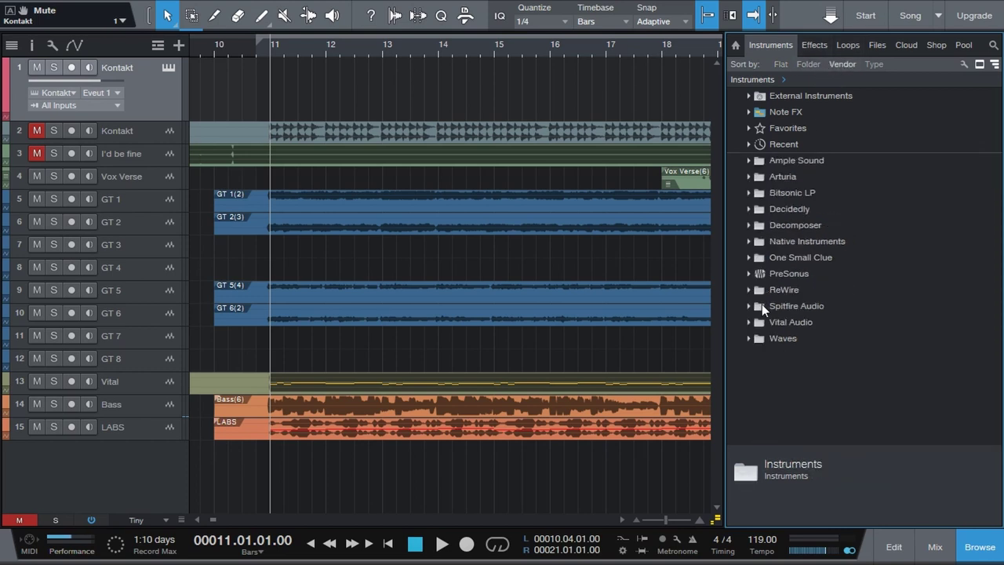
click(749, 275)
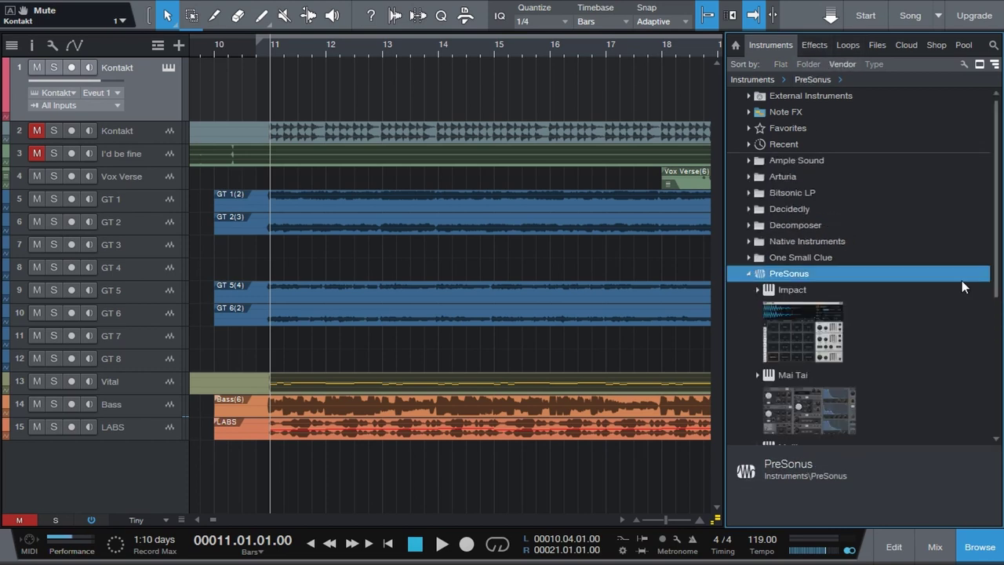
scroll(941, 322, down, 4)
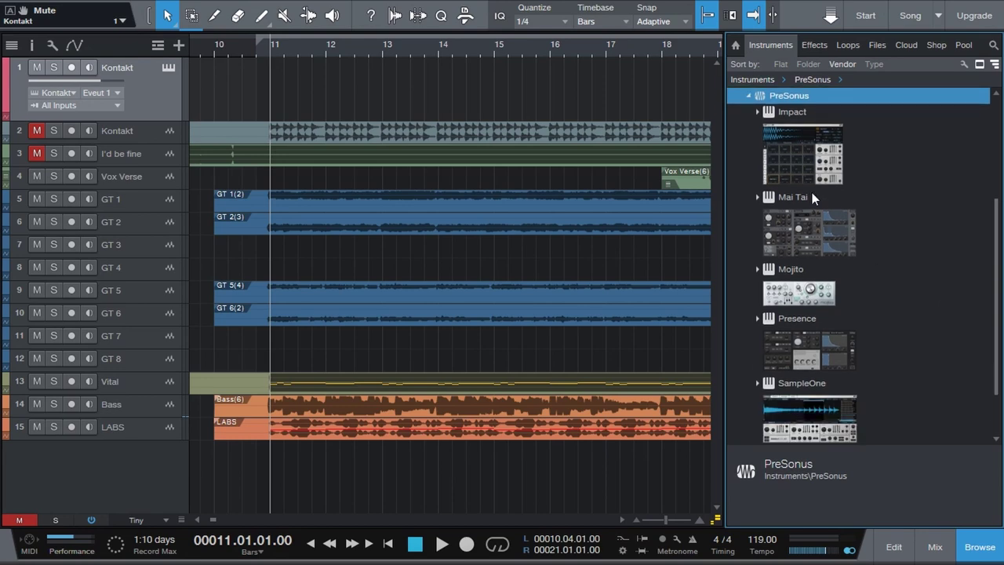
double_click(803, 152)
drag(803, 152, 128, 464)
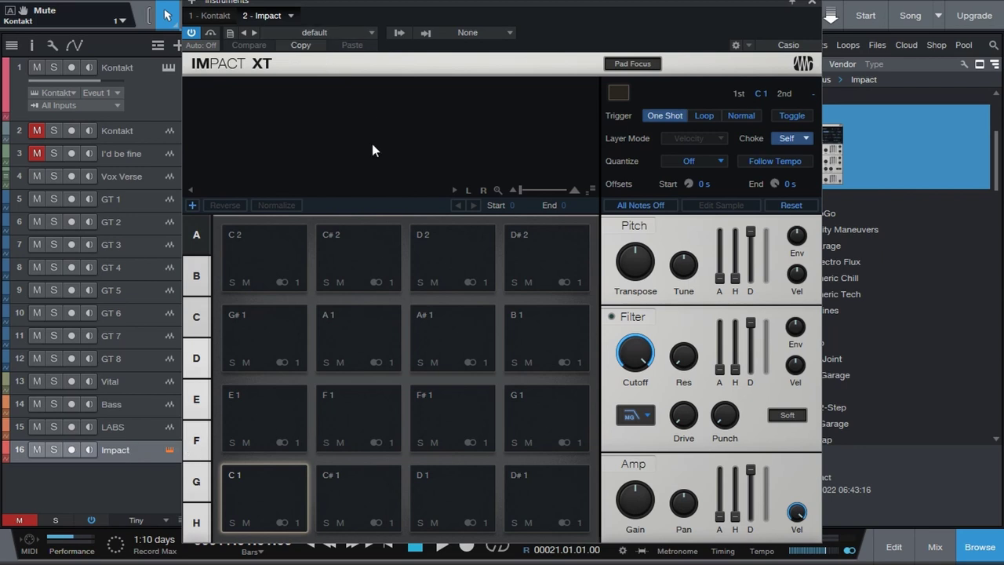
- Load the Base Kit preset in Impact and audition the Kick Low, Rim, Tom, Kick Top and Snare Low pads
click(339, 33)
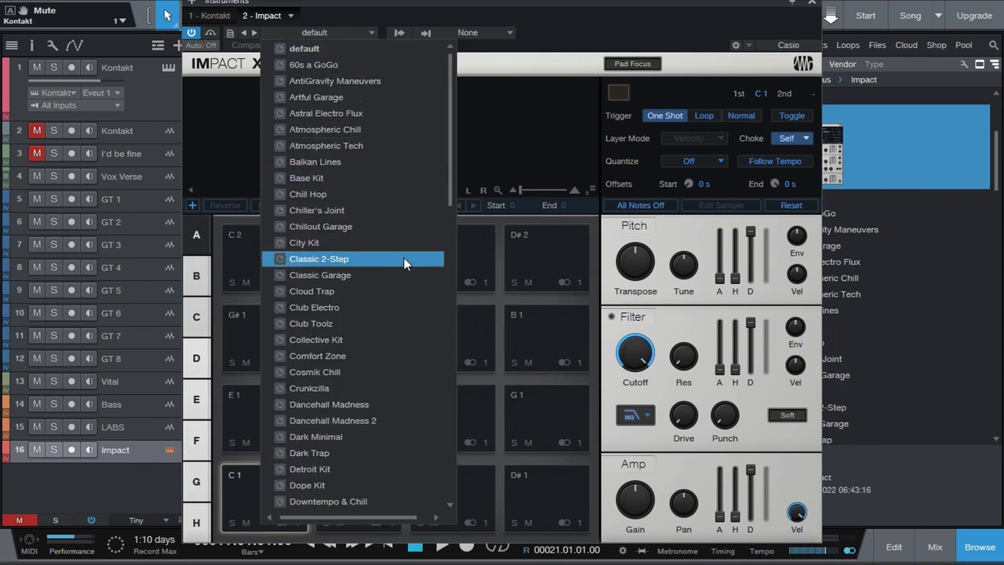
click(539, 19)
click(253, 483)
click(356, 490)
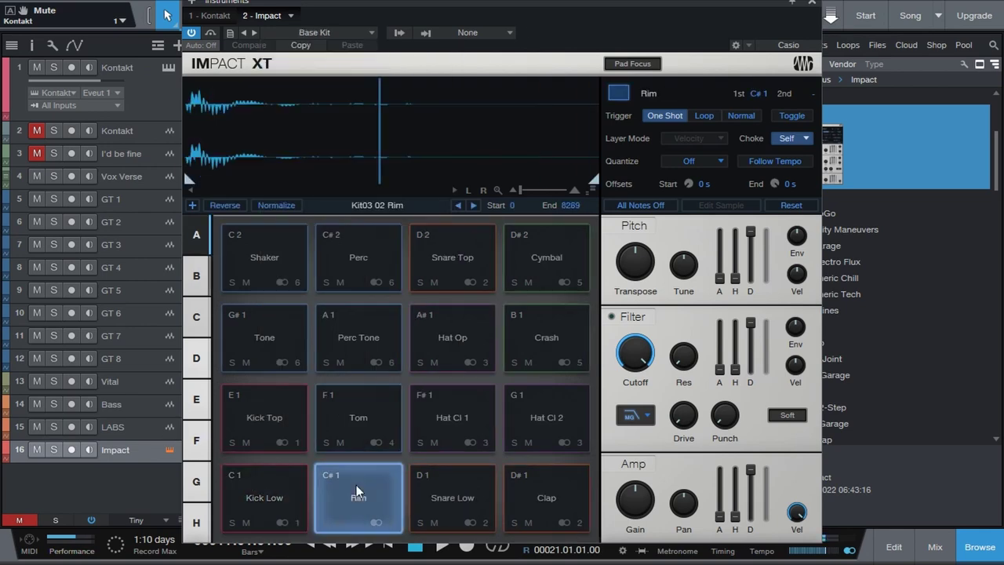
click(353, 427)
click(264, 423)
click(441, 488)
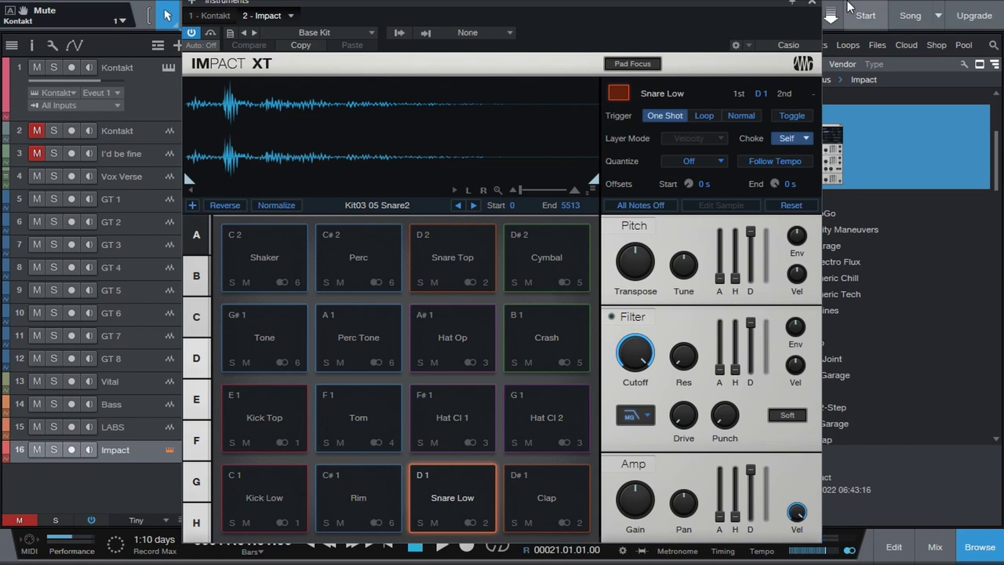
- Close the Impact window and browser, and create an instrument part on the Impact track extending to bar 20
click(813, 3)
click(983, 550)
scroll(252, 300, up, 3)
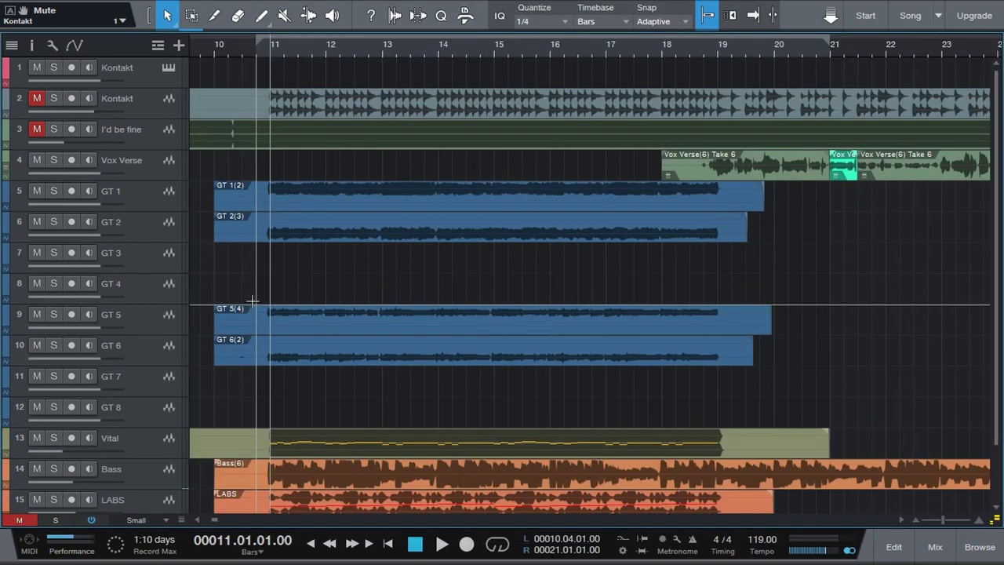
scroll(252, 301, down, 4)
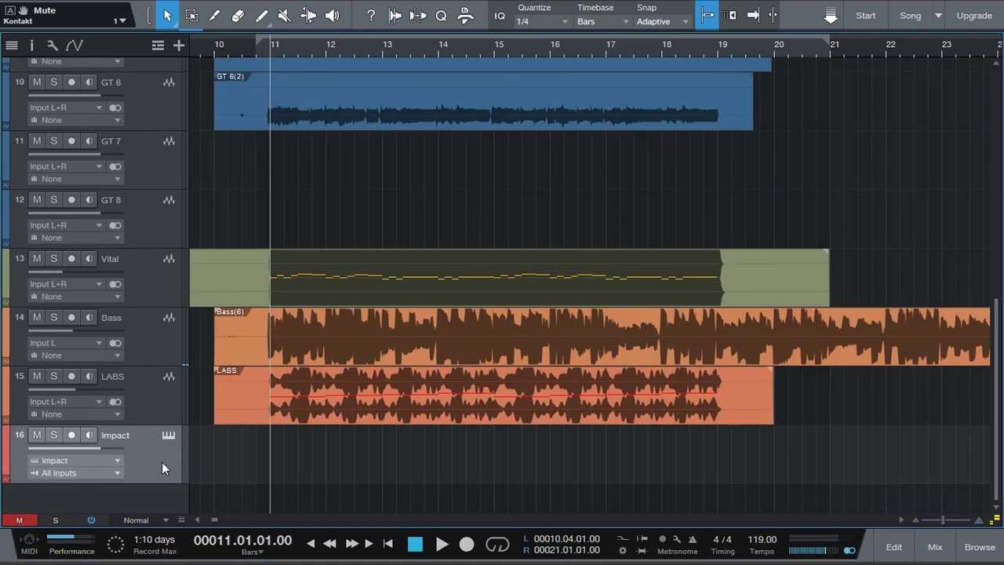
double_click(224, 463)
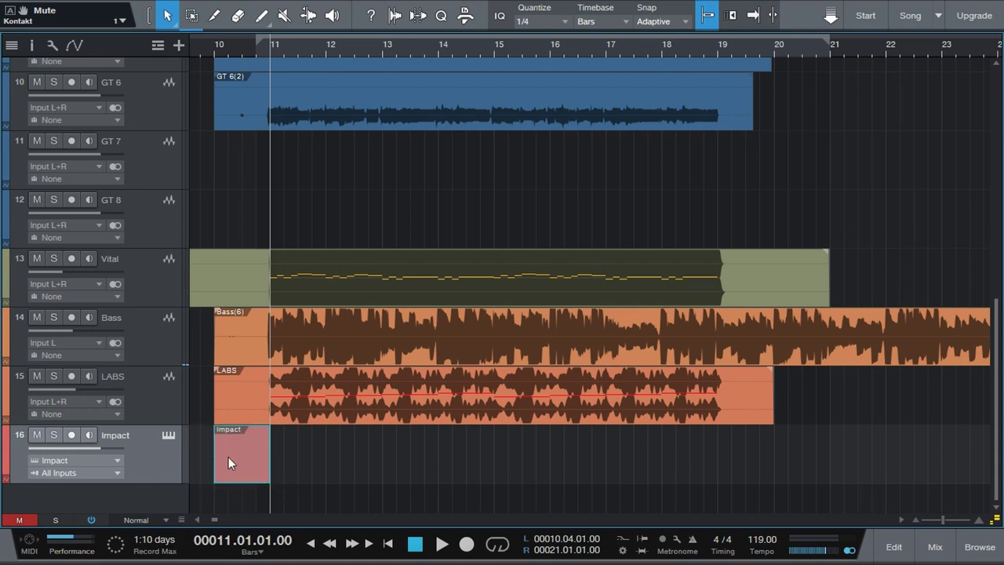
drag(228, 463, 200, 454)
drag(267, 461, 774, 463)
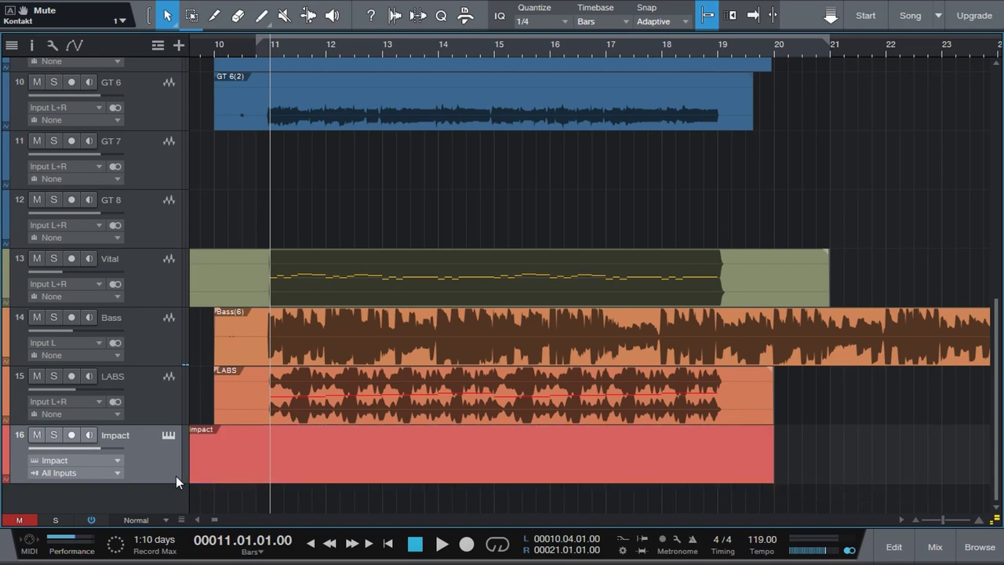
- Create an instrument part on the Kontakt instrument track from bar 1 to the end of the Kontakt audio event, about bar 92
scroll(175, 475, up, 8)
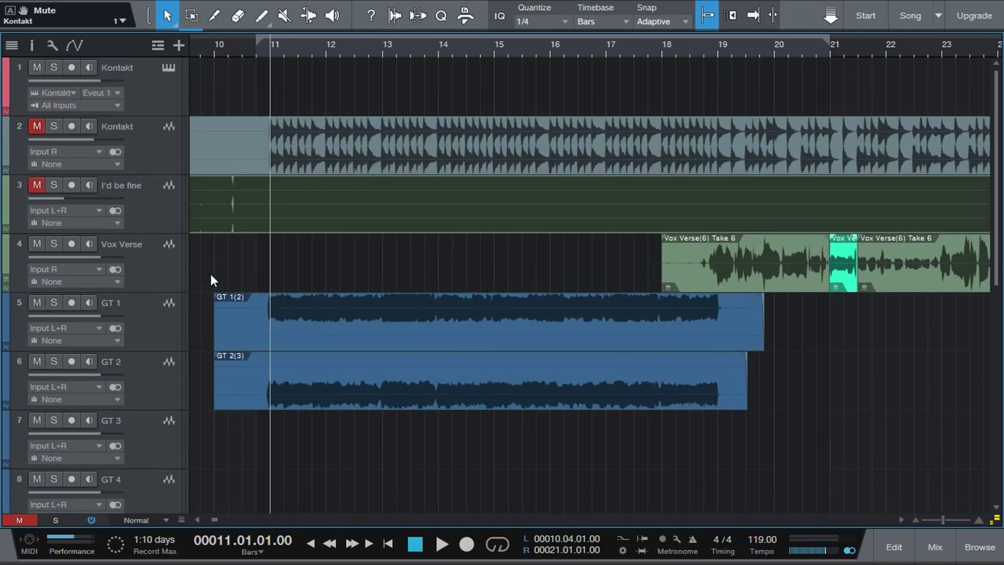
click(160, 88)
click(168, 68)
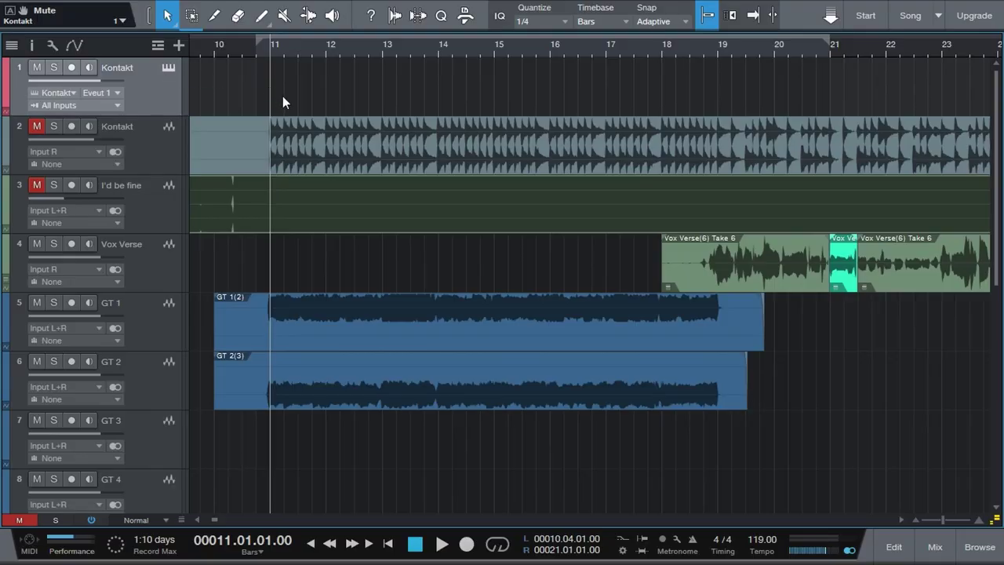
double_click(257, 90)
drag(346, 92, 231, 90)
drag(352, 49, 470, 20)
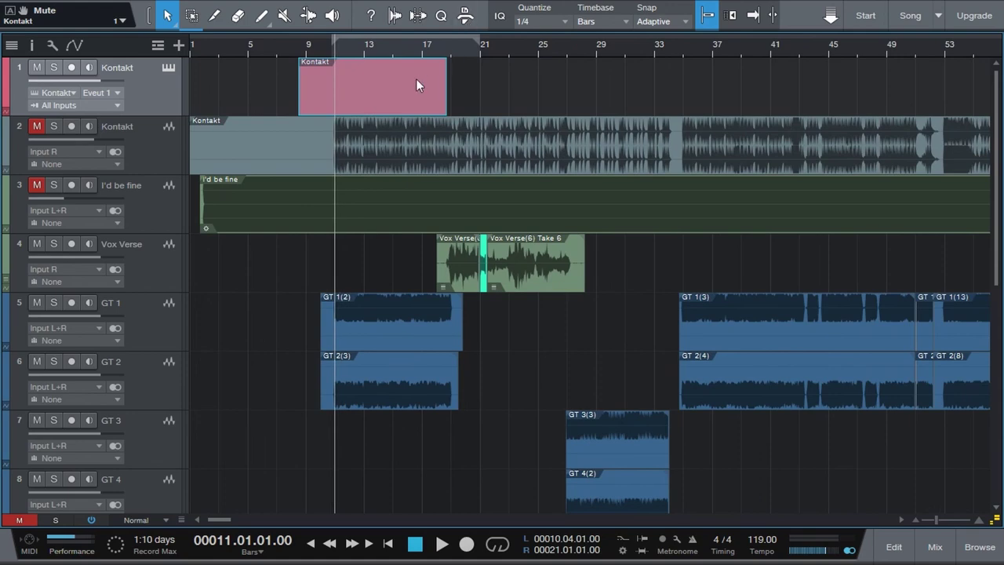
drag(416, 78, 828, 81)
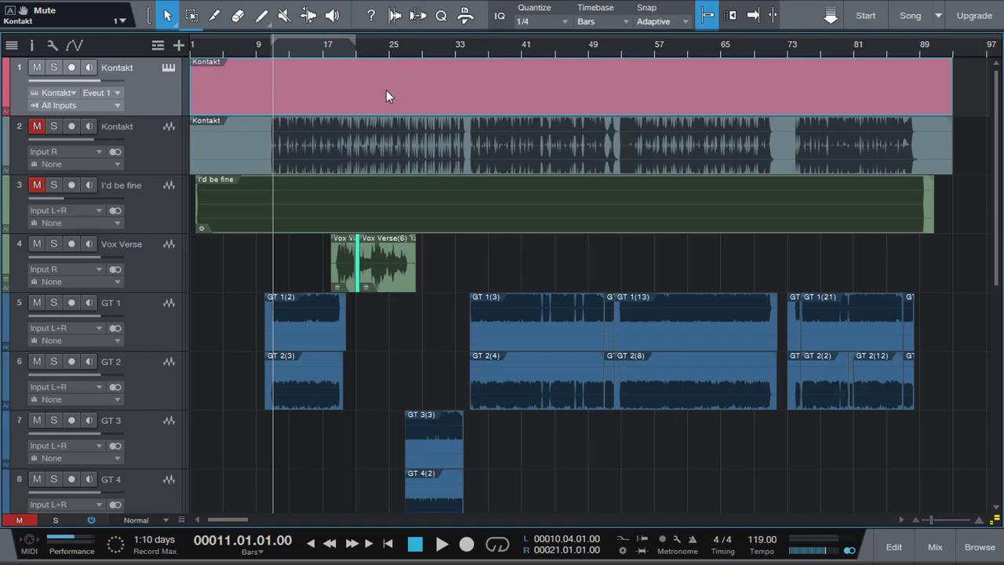
- Open the Kontakt part in the note editor and show it as a piano roll from bar 1
double_click(386, 91)
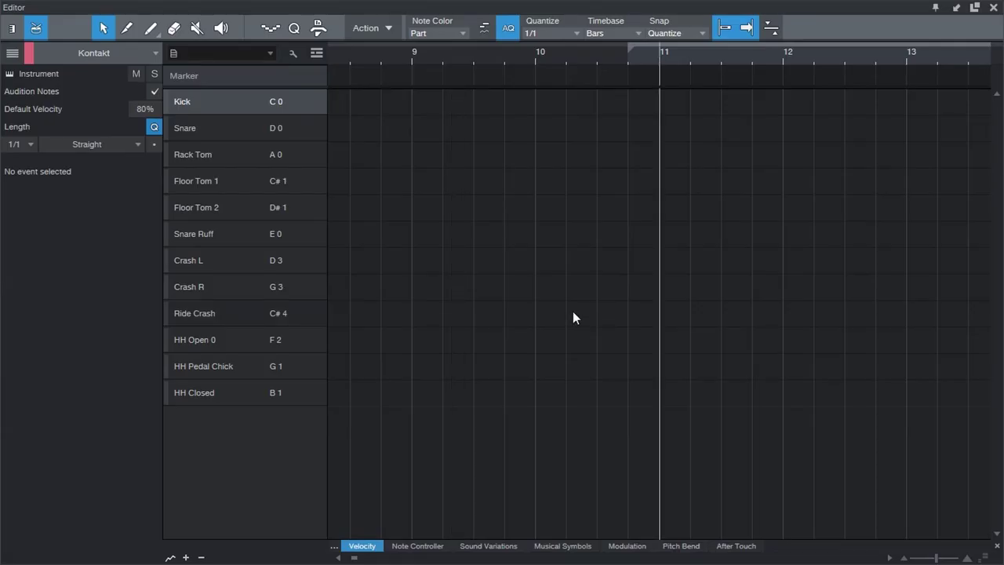
click(13, 29)
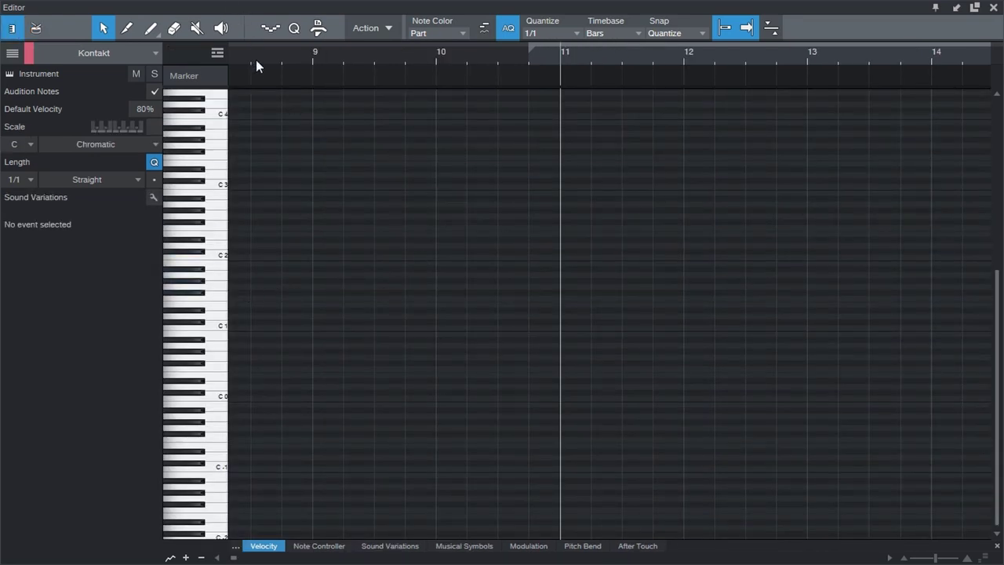
drag(256, 60, 627, 32)
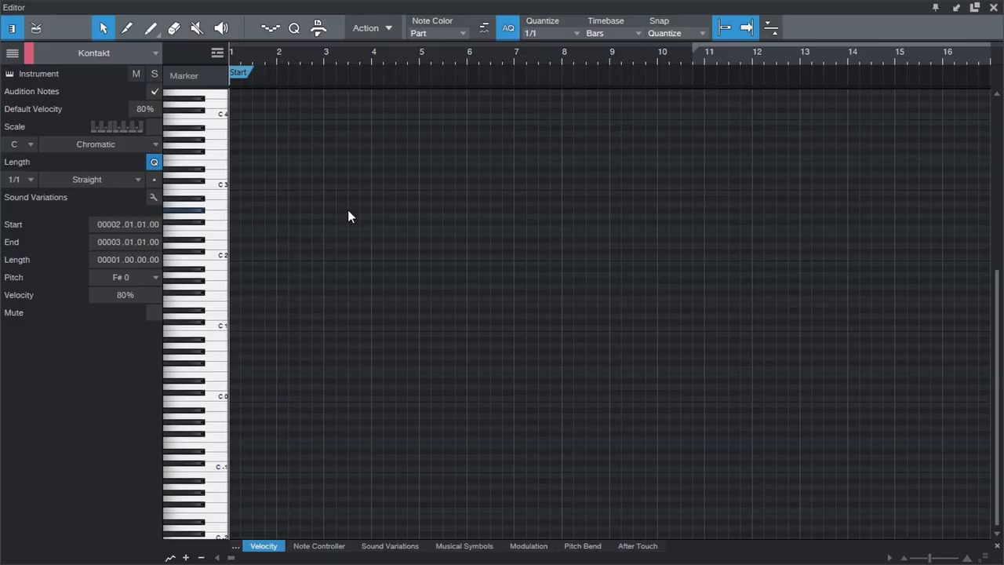
- Switch the note editor to drum view and examine the list of pitch rows from C -2 upward
click(36, 28)
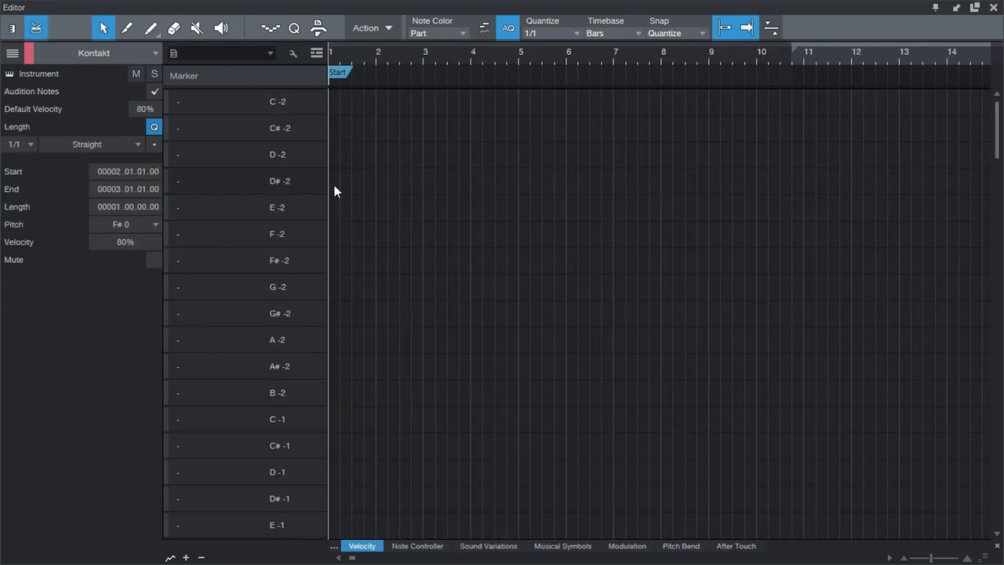
scroll(850, 171, down, 2)
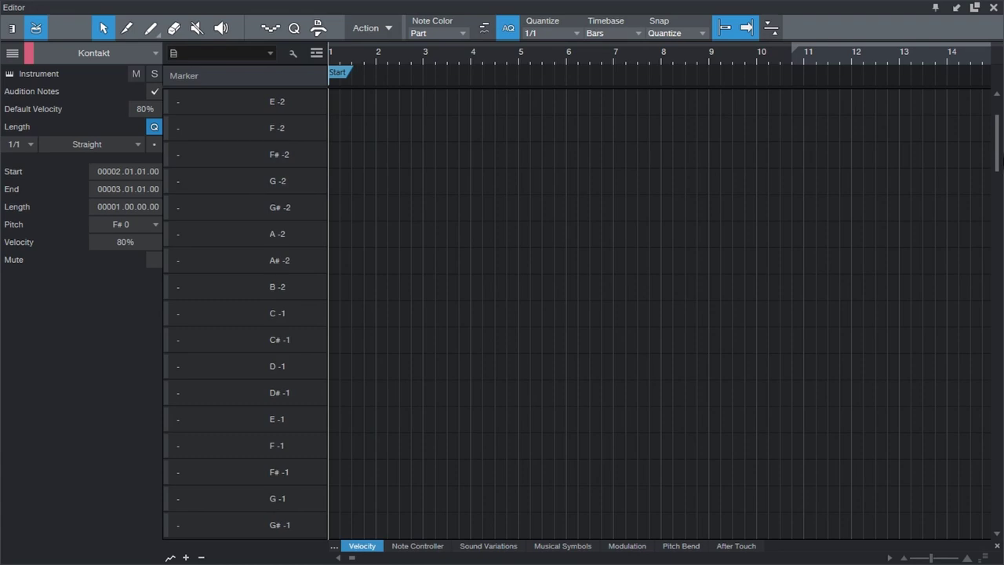
drag(998, 141, 994, 117)
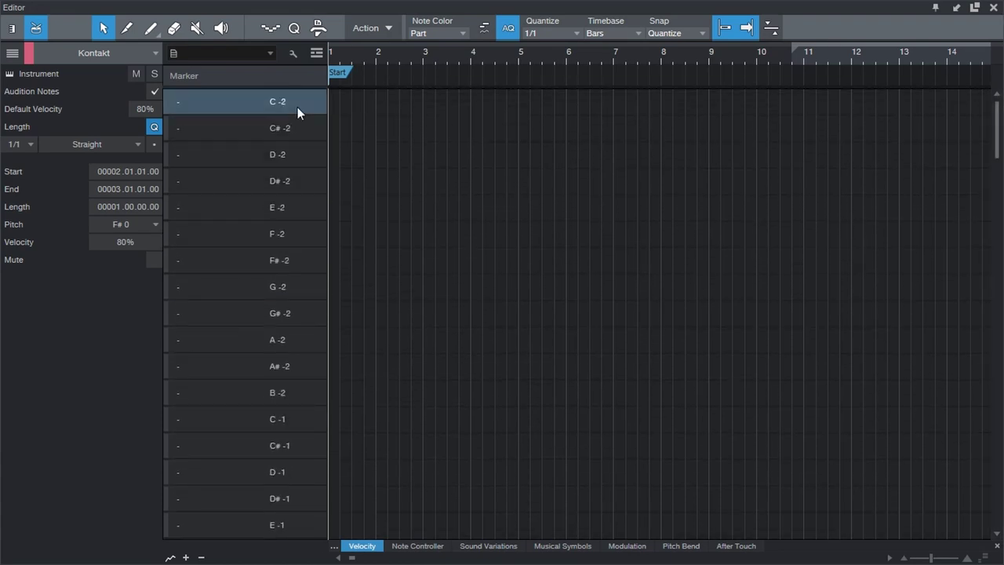
scroll(276, 378, down, 8)
scroll(276, 378, up, 7)
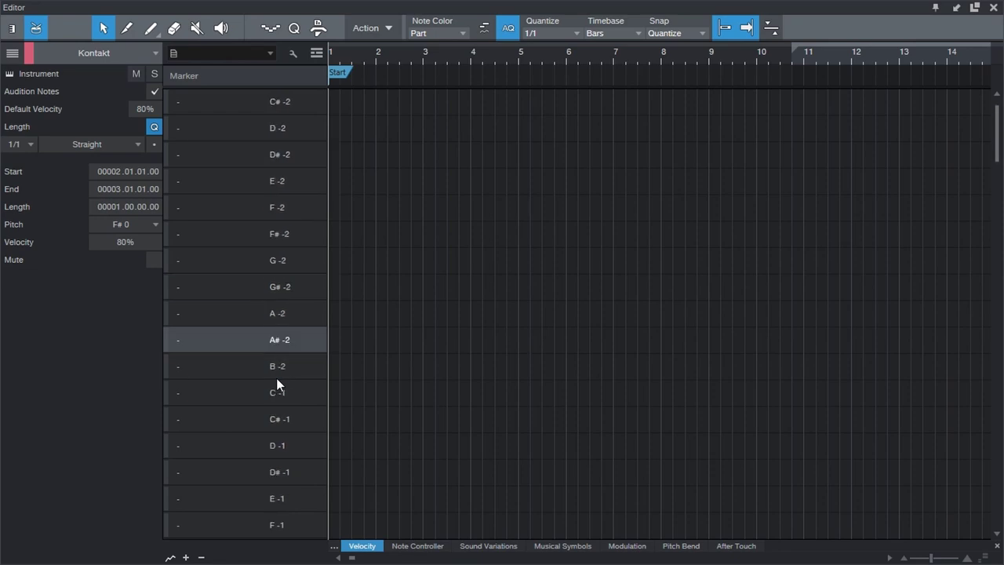
scroll(276, 378, up, 1)
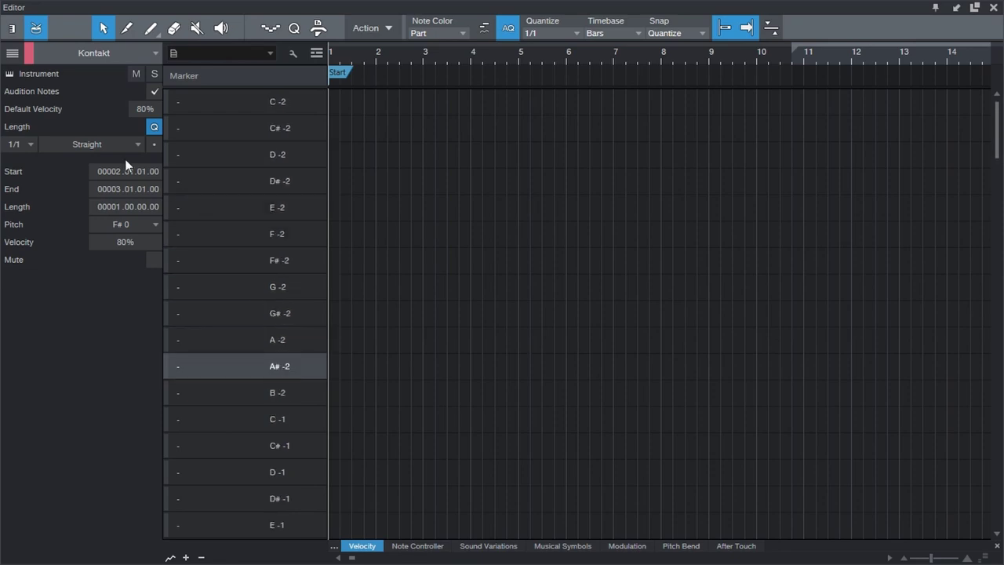
- Inspect the Modern & Massive drum mappings in Kontakt, audition the Kick, and review its available key assignments
click(9, 74)
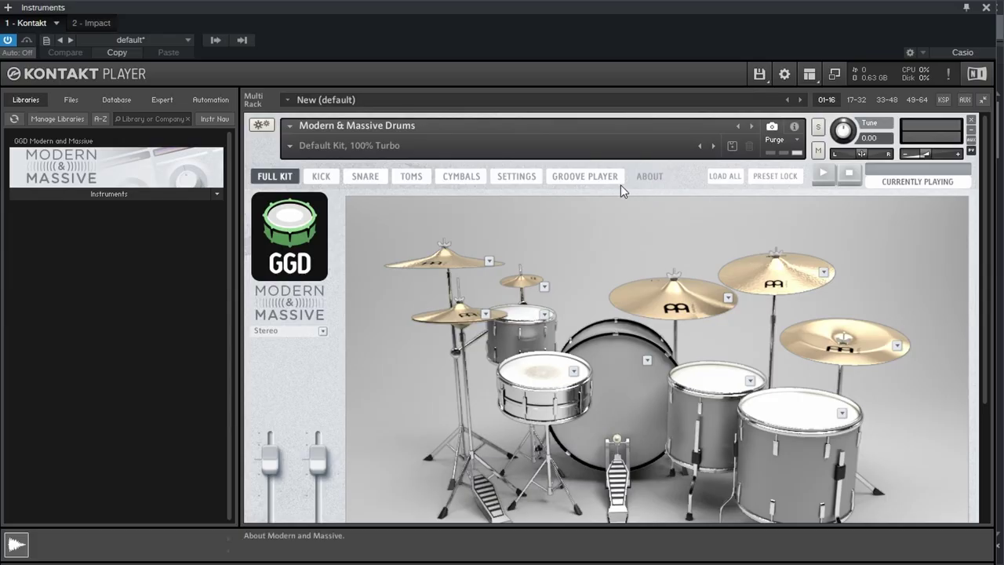
click(509, 178)
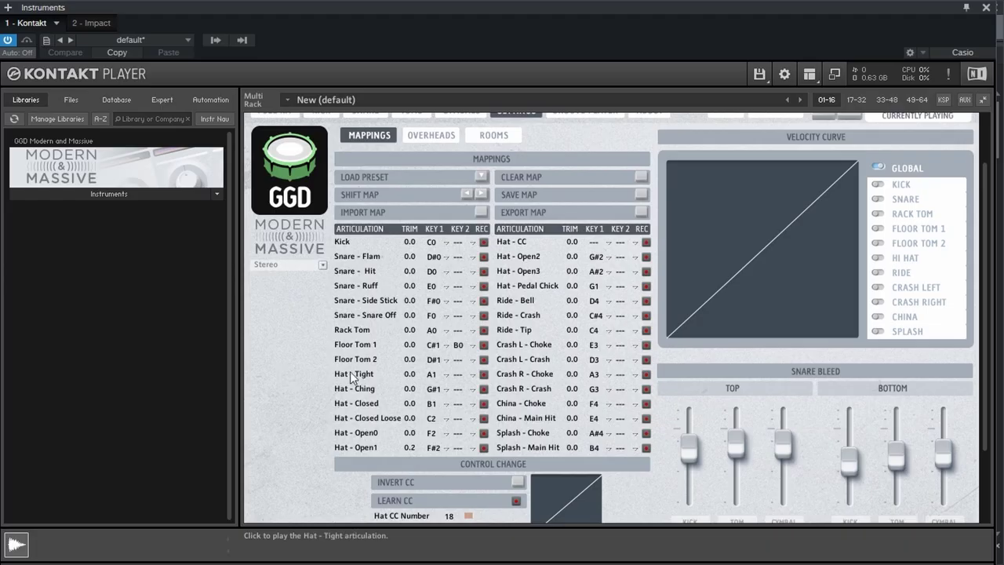
click(346, 243)
click(432, 247)
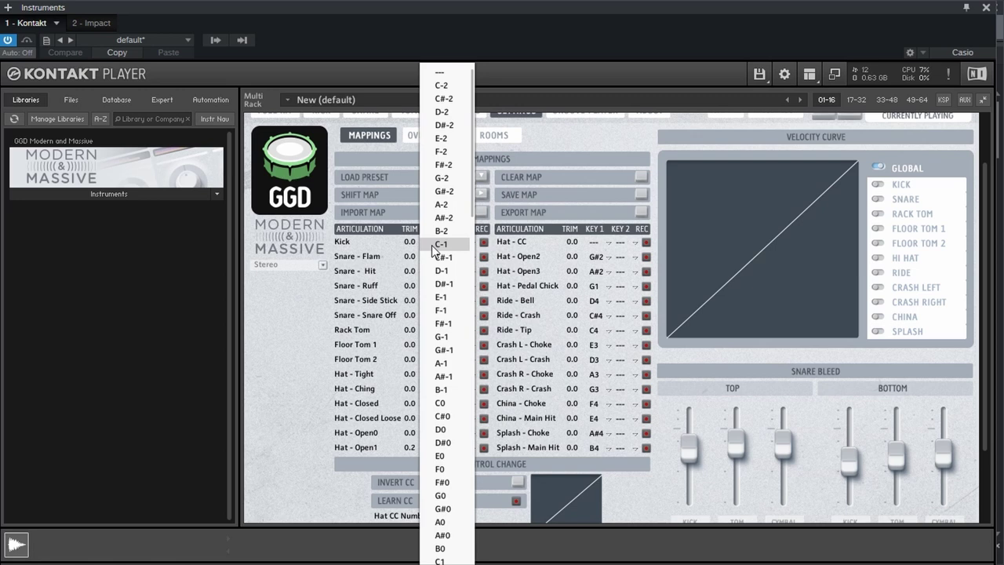
click(253, 329)
click(437, 242)
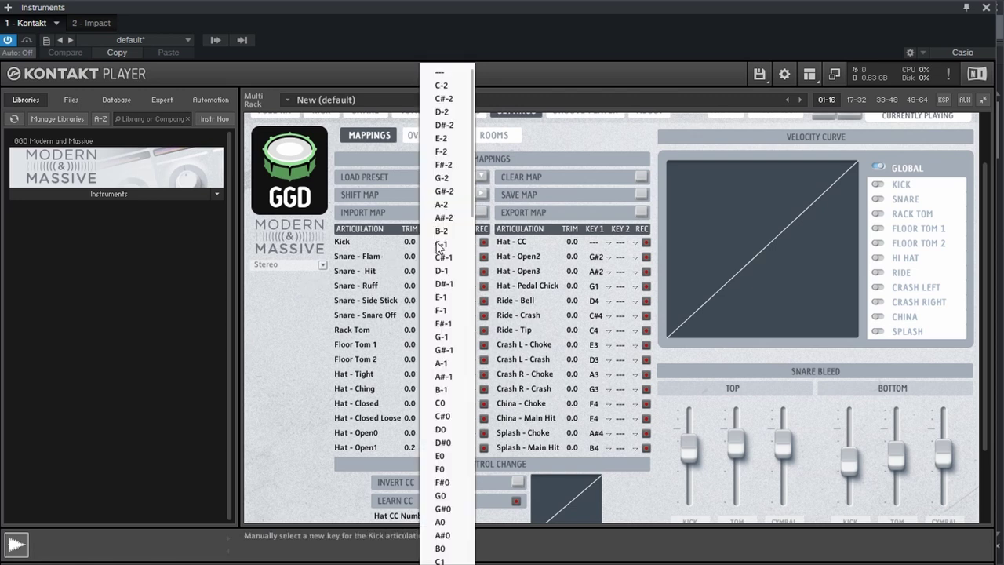
click(288, 307)
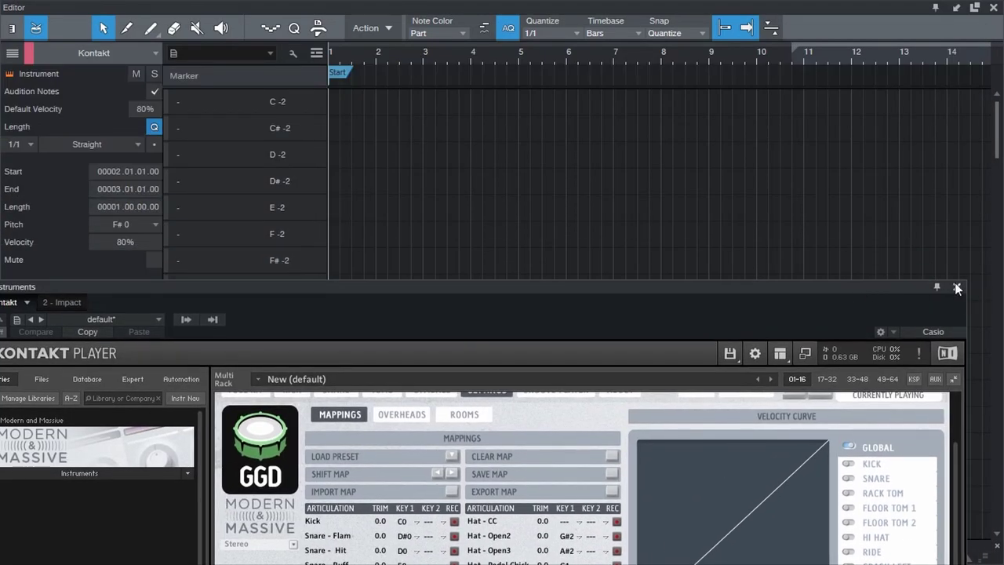
click(957, 288)
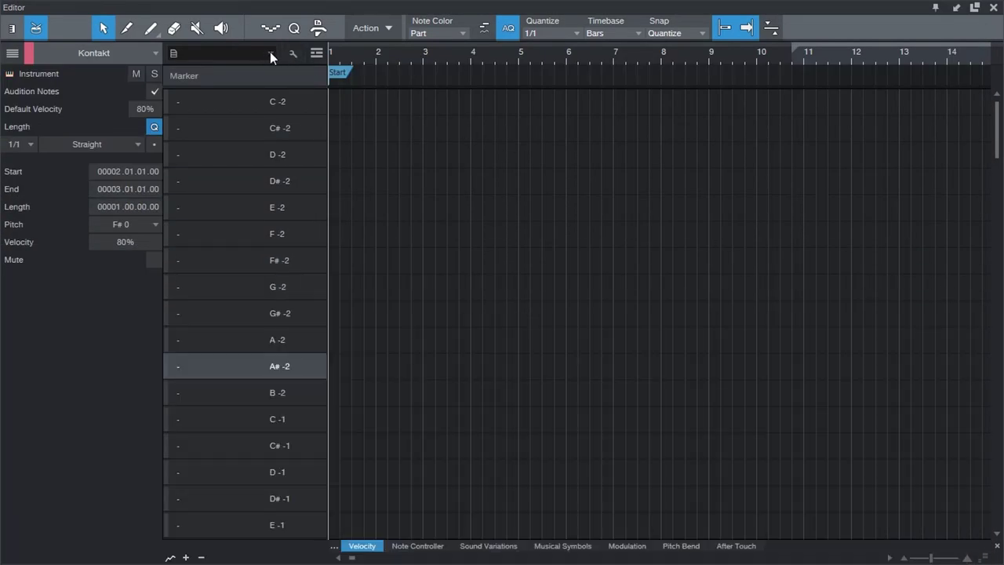
- In the piano roll, add a one-bar C 0 note at bar 1 and set Quantize to 1/1
click(12, 28)
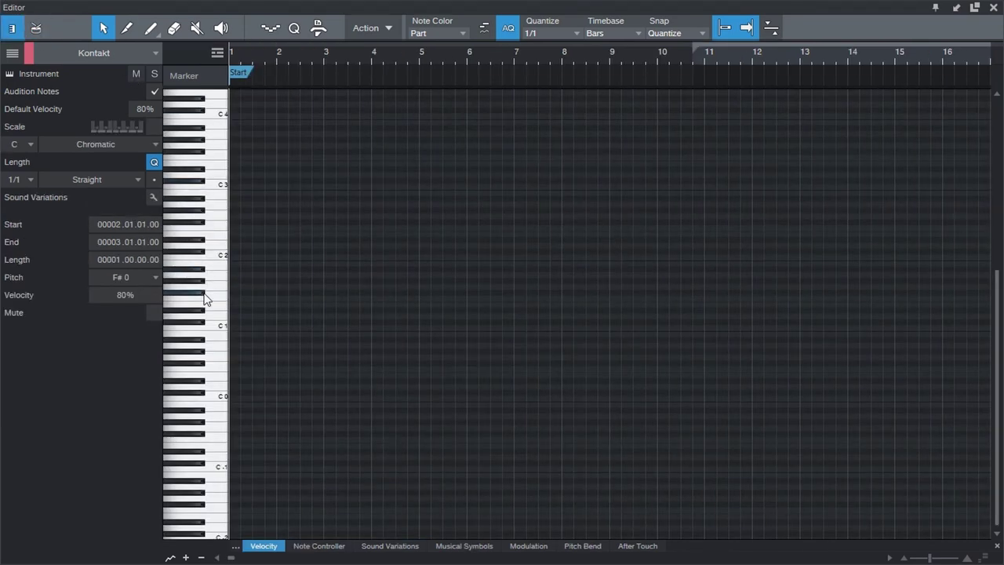
scroll(207, 296, down, 1)
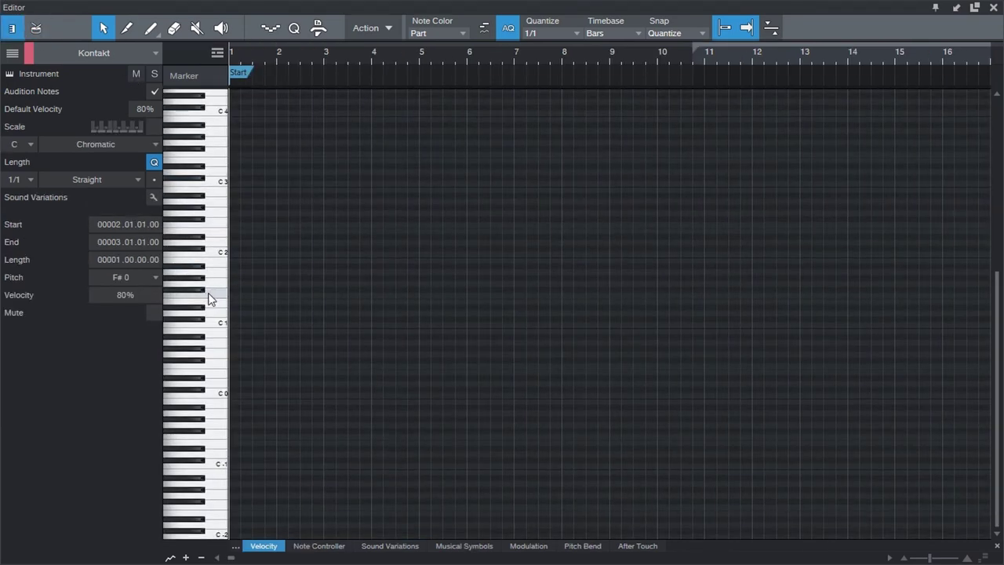
click(221, 395)
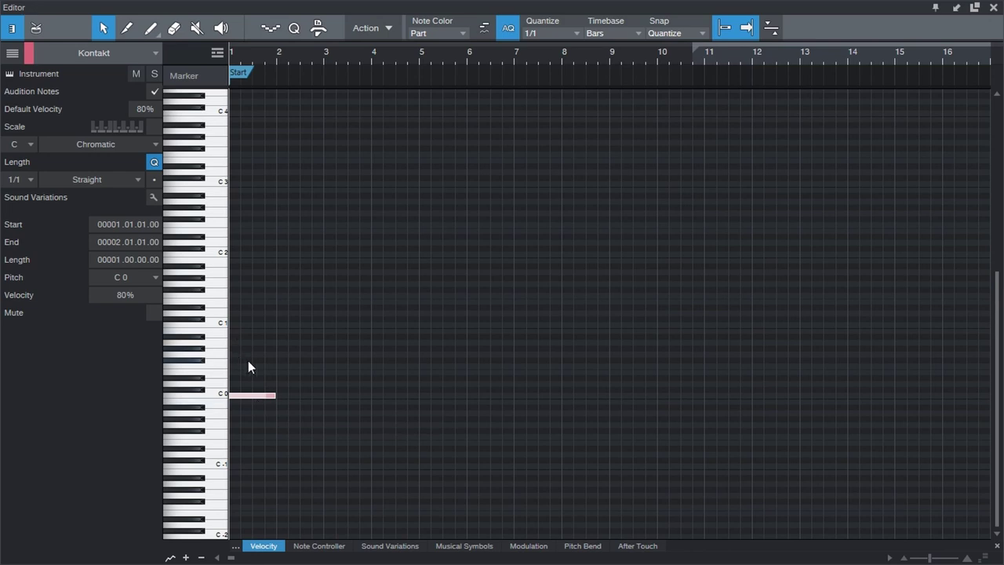
click(553, 33)
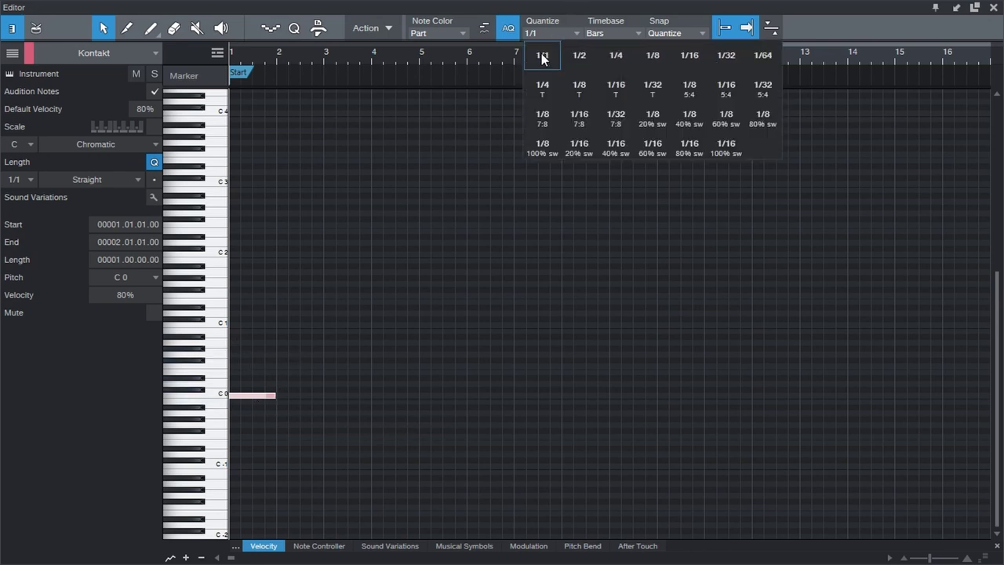
click(540, 56)
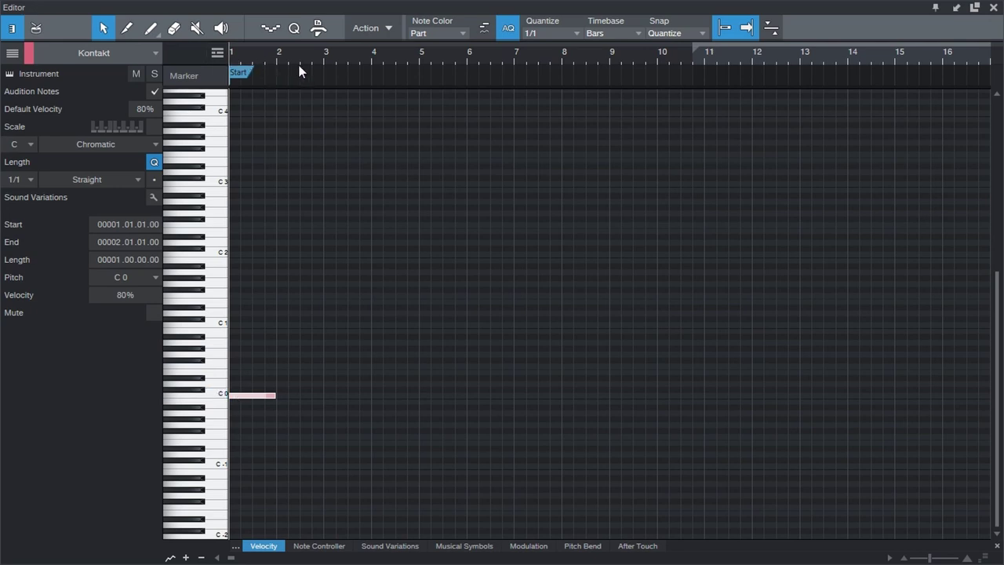
- Open the Kontakt instrument, audition Hat - Closed in the mappings, check its assigned key, and uncover the piano roll
click(9, 74)
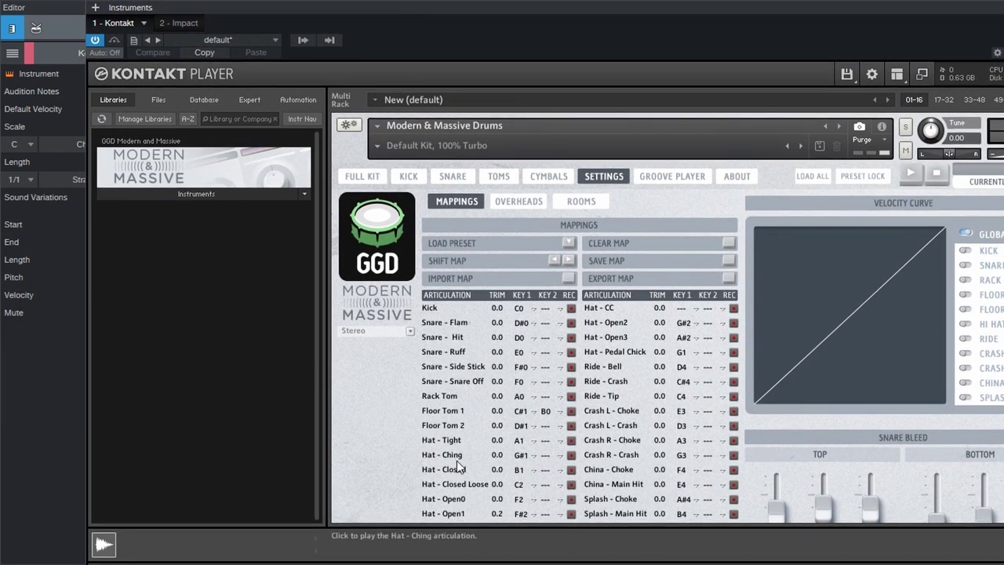
click(458, 471)
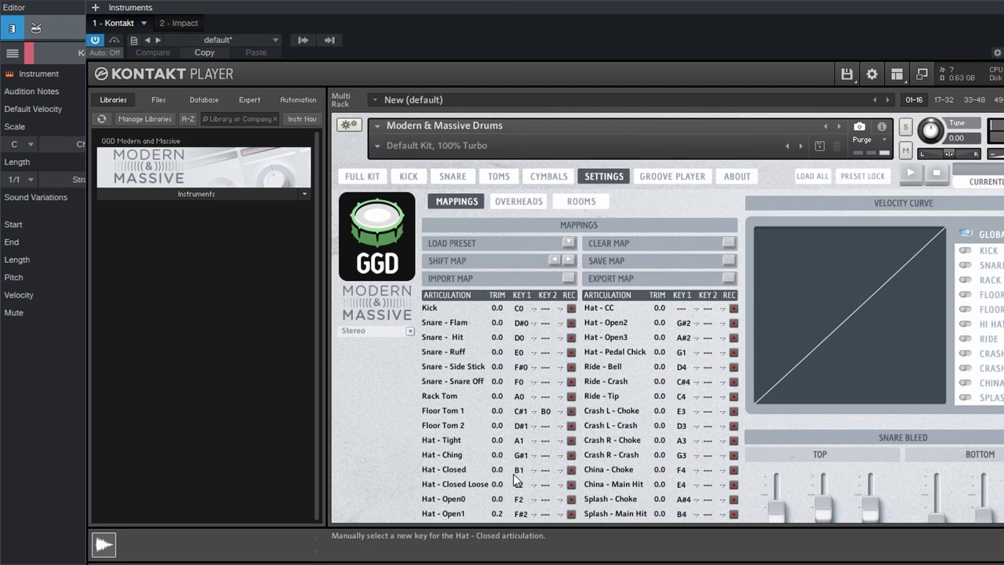
drag(334, 15, 273, 510)
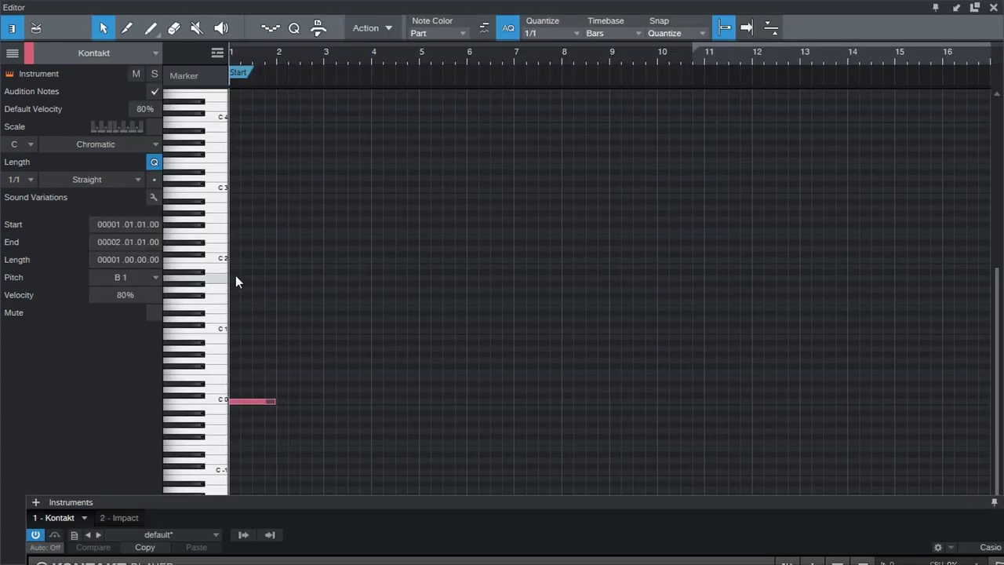
- Add a one-bar note at bar 1 of the piano roll and move it to B 1 for the closed hi-hat
click(233, 280)
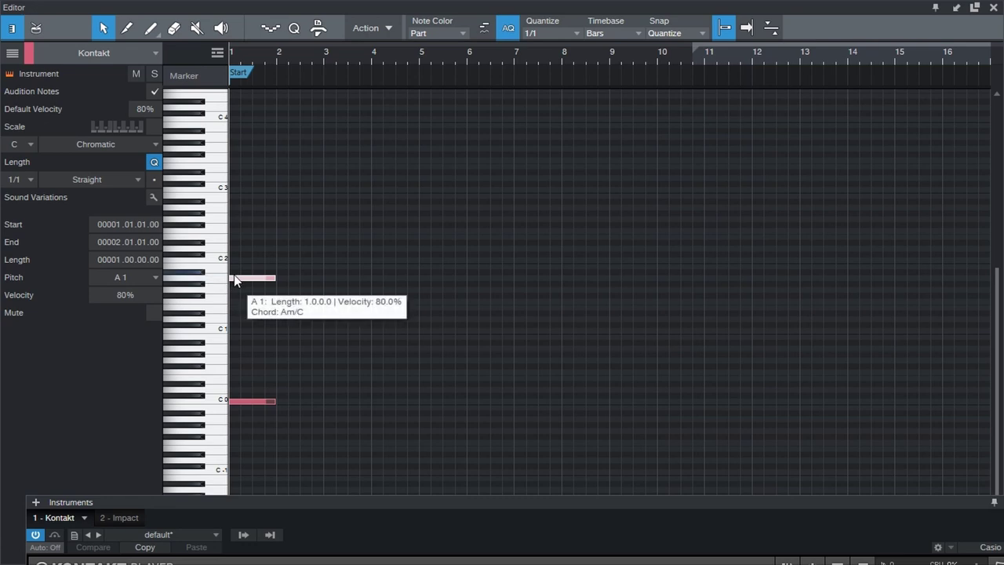
scroll(234, 278, up, 2)
scroll(235, 279, up, 3)
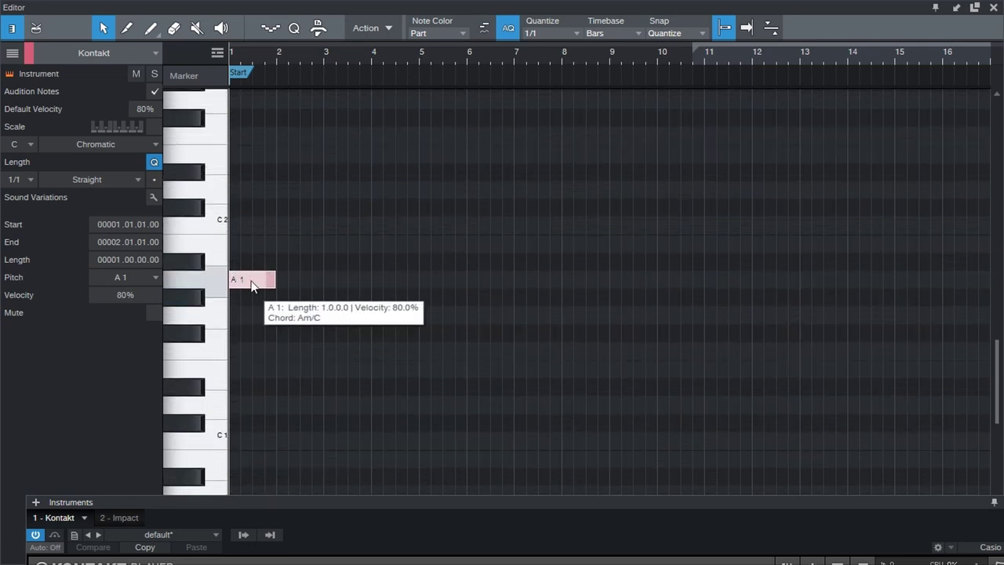
drag(251, 284, 239, 245)
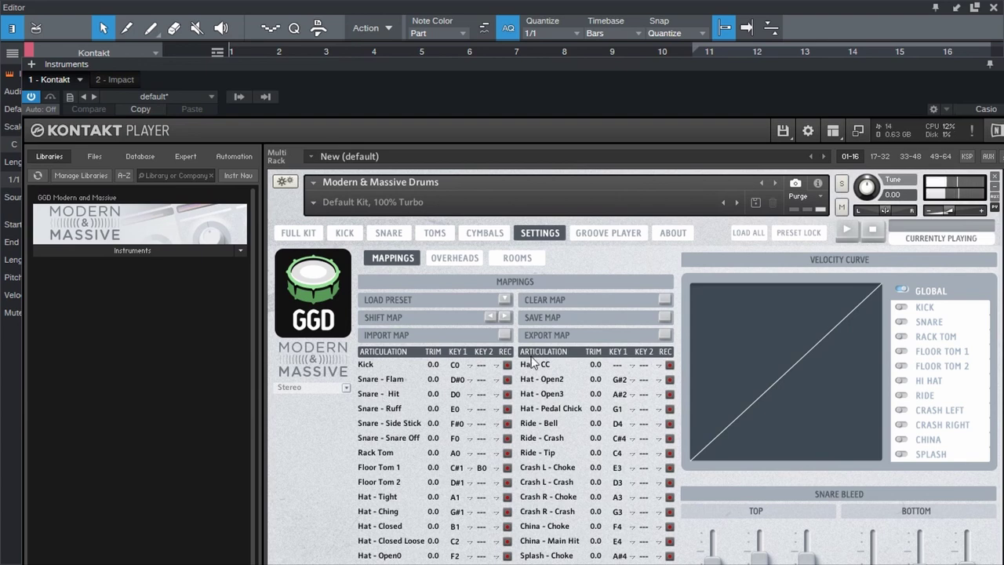
- Close the Kontakt instrument window and add a one-bar D 0 note at bar 1 for the snare hit
drag(494, 85, 272, 103)
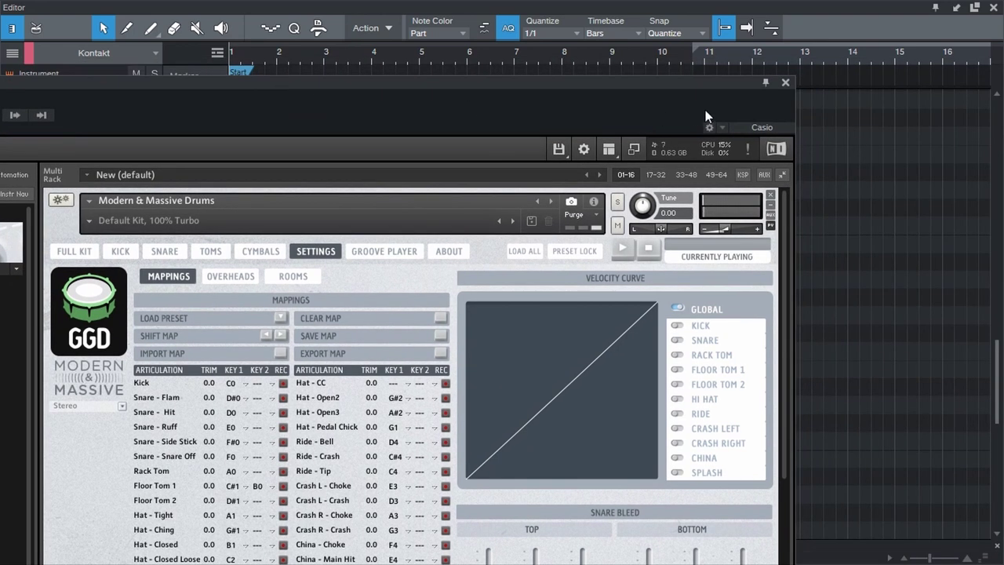
click(786, 81)
scroll(218, 393, down, 5)
scroll(215, 402, down, 6)
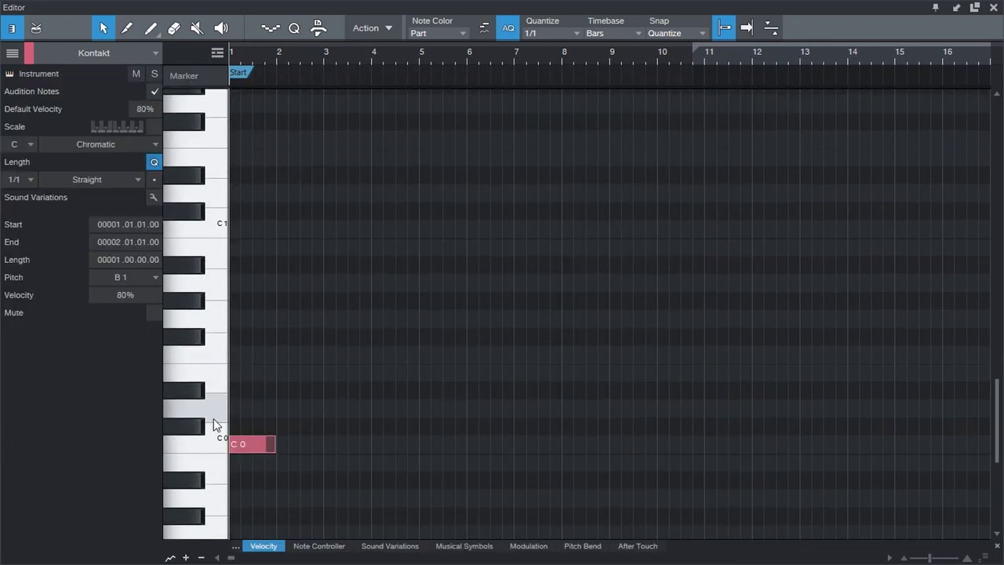
scroll(207, 469, up, 1)
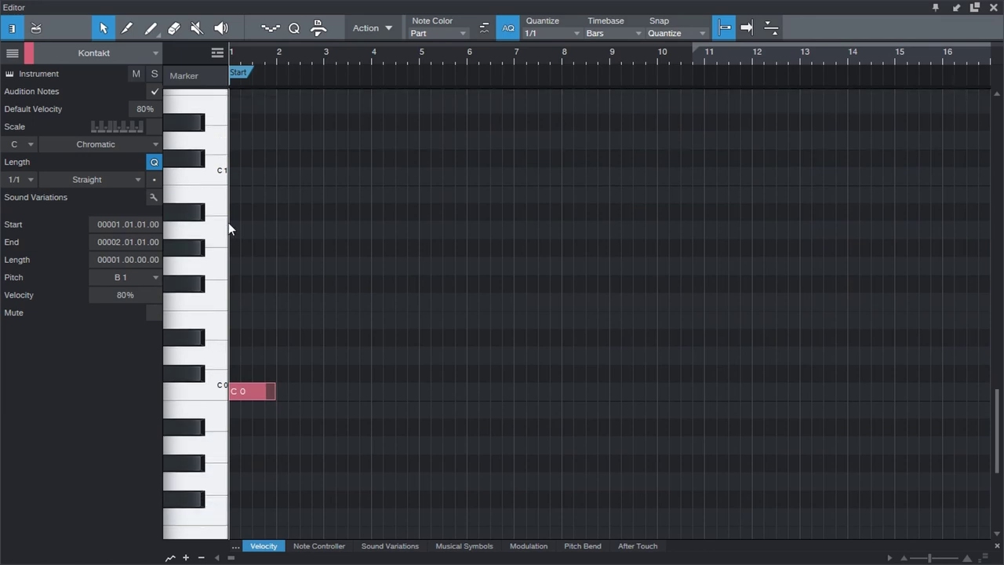
double_click(238, 356)
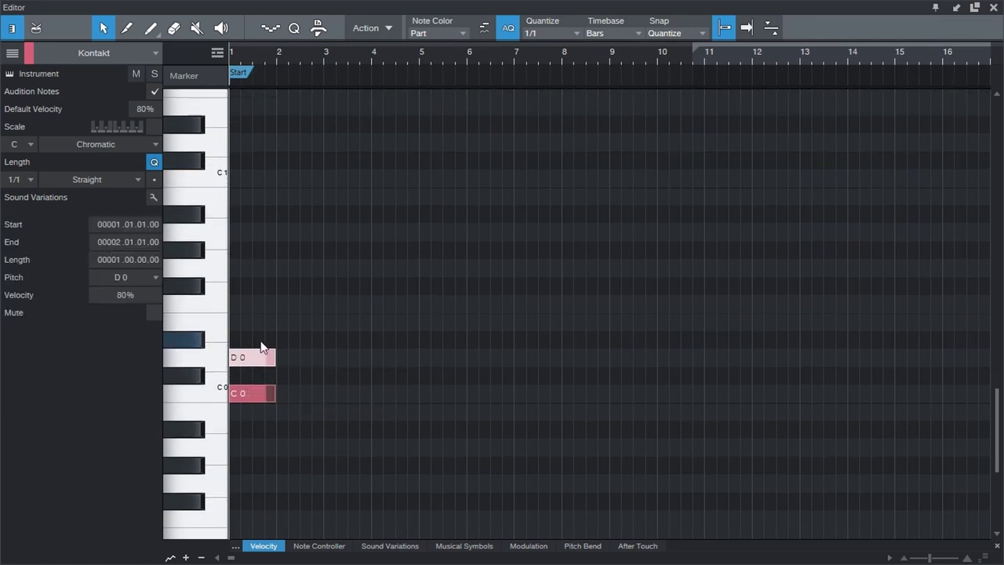
- Switch the note editor to drum view and locate the C 0 and D 0 rows
click(35, 28)
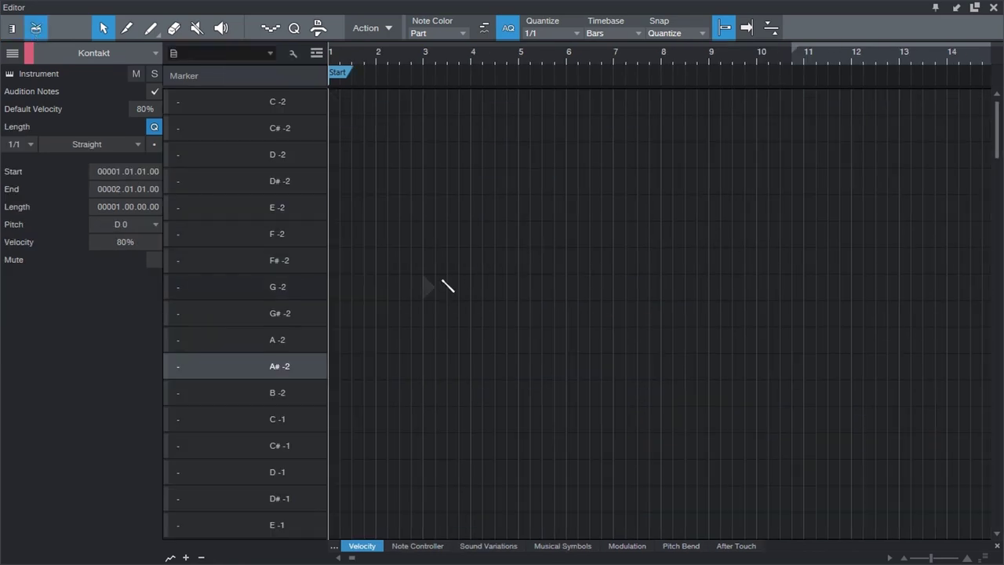
scroll(386, 292, down, 5)
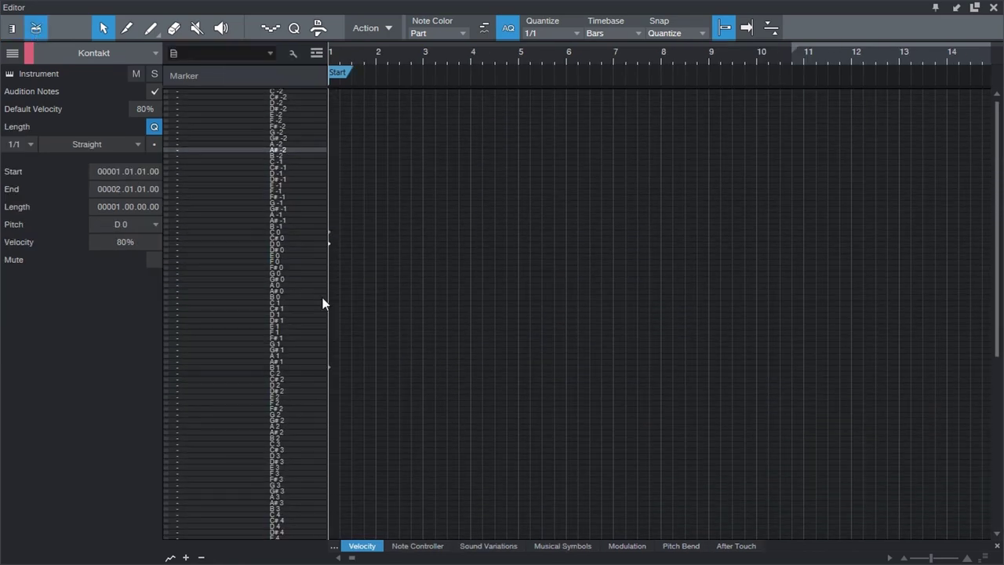
scroll(341, 366, up, 8)
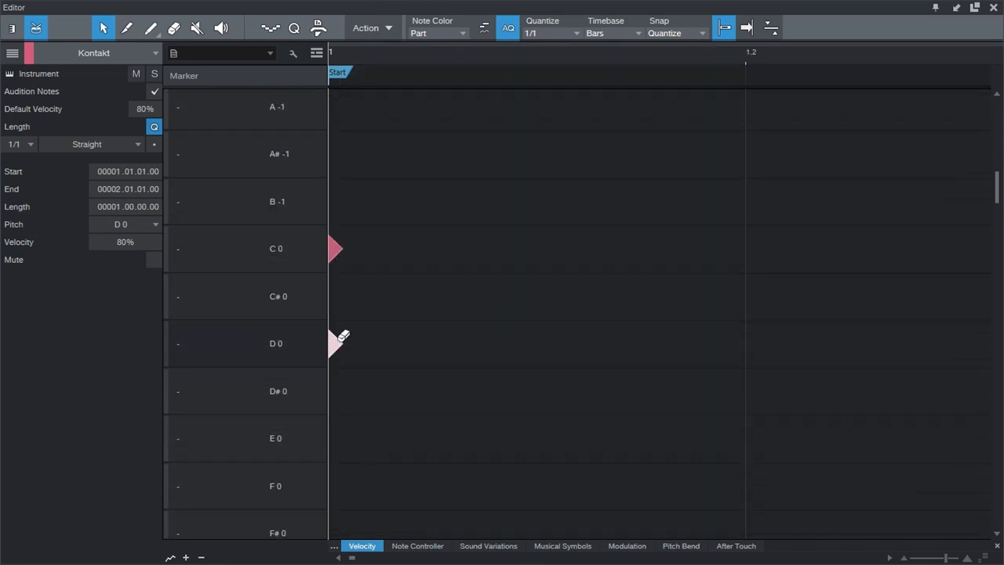
click(217, 245)
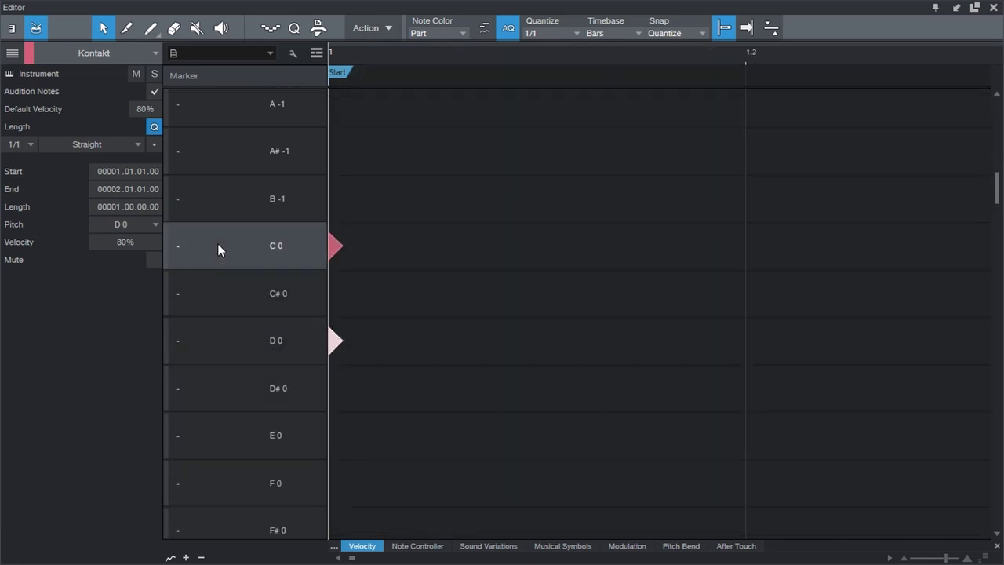
- Make the drum map editable and name the C 0 pitch Kick
click(293, 55)
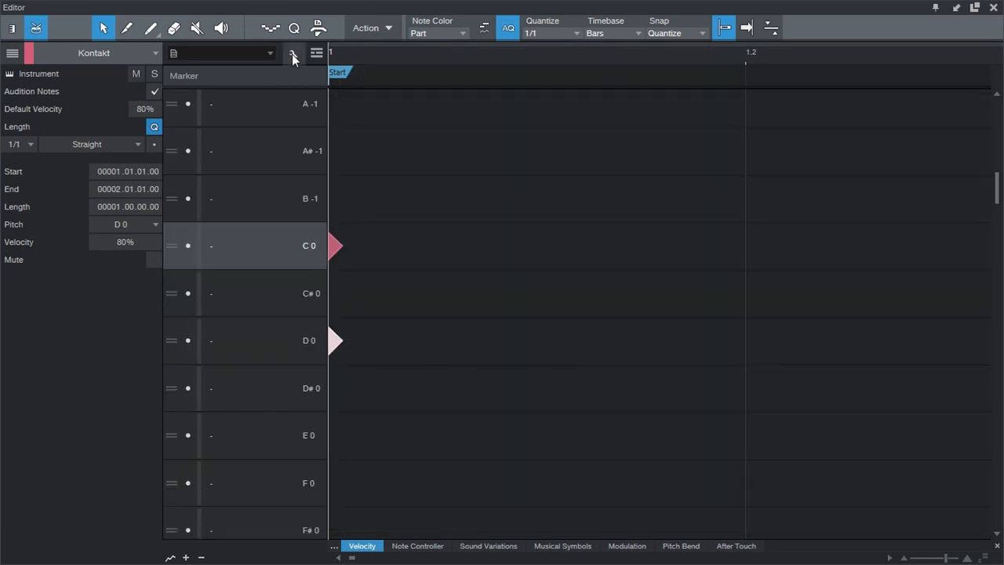
click(333, 248)
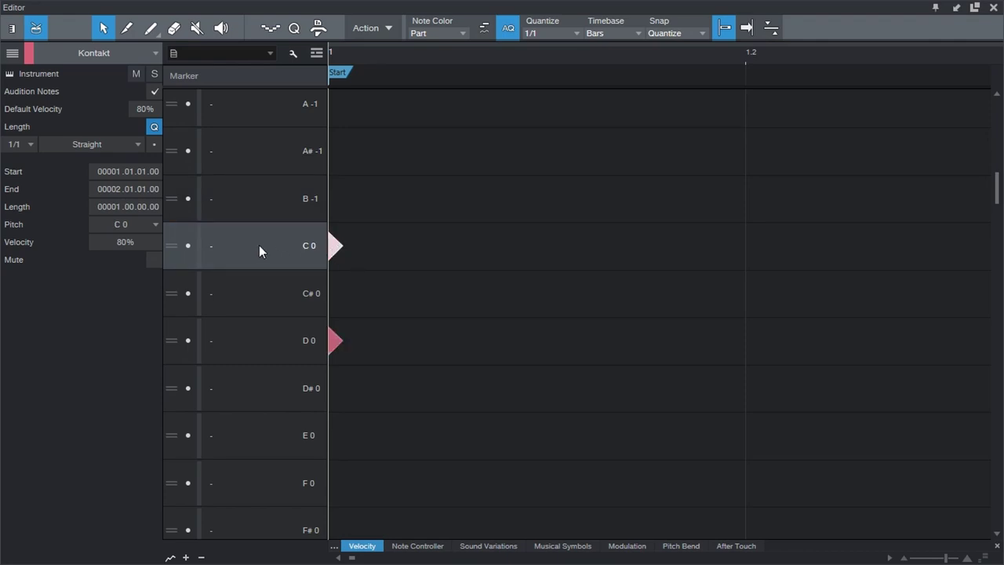
double_click(239, 252)
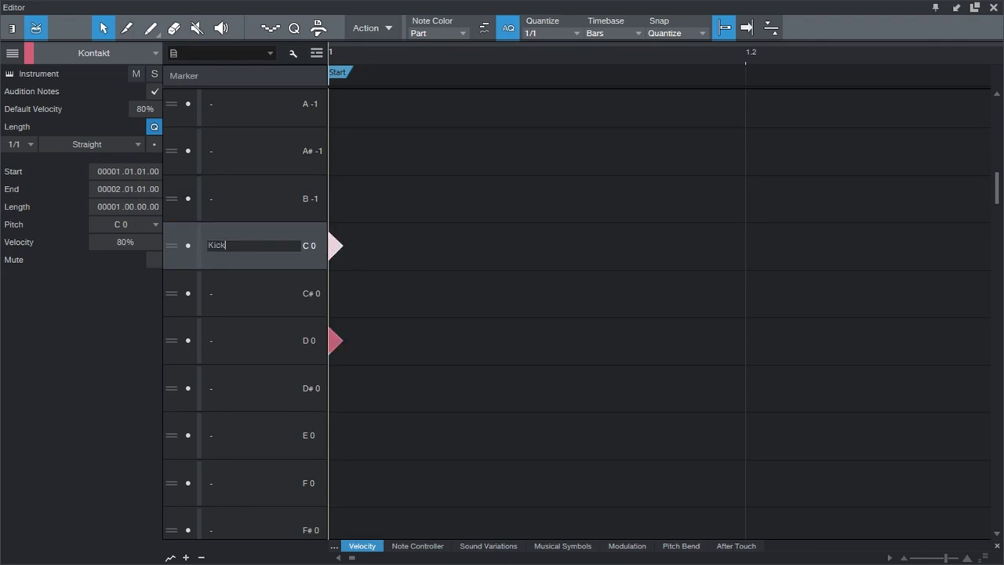
- Name the D 0 pitch Snare in the drum map
click(334, 349)
double_click(240, 346)
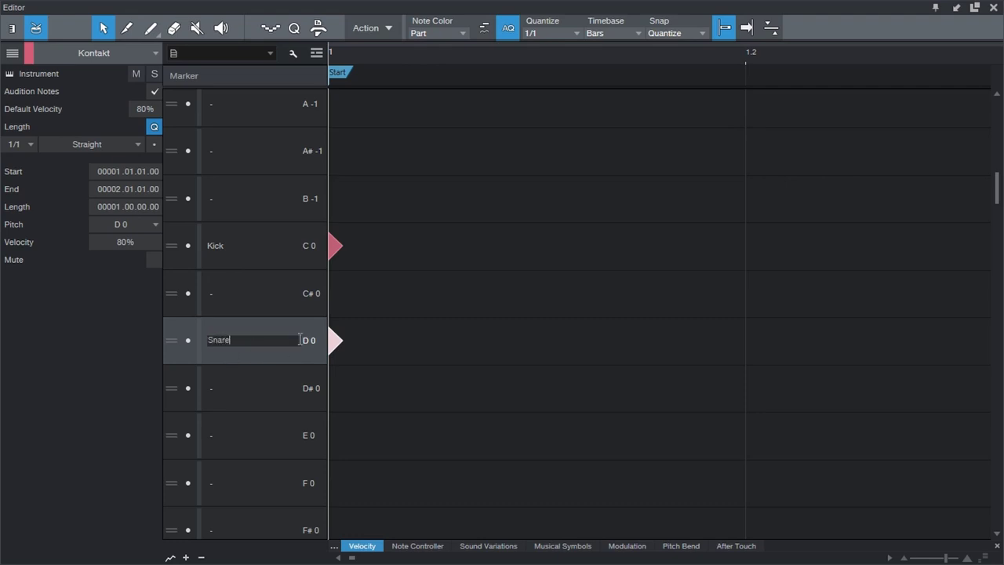
text(Snare)
click(553, 265)
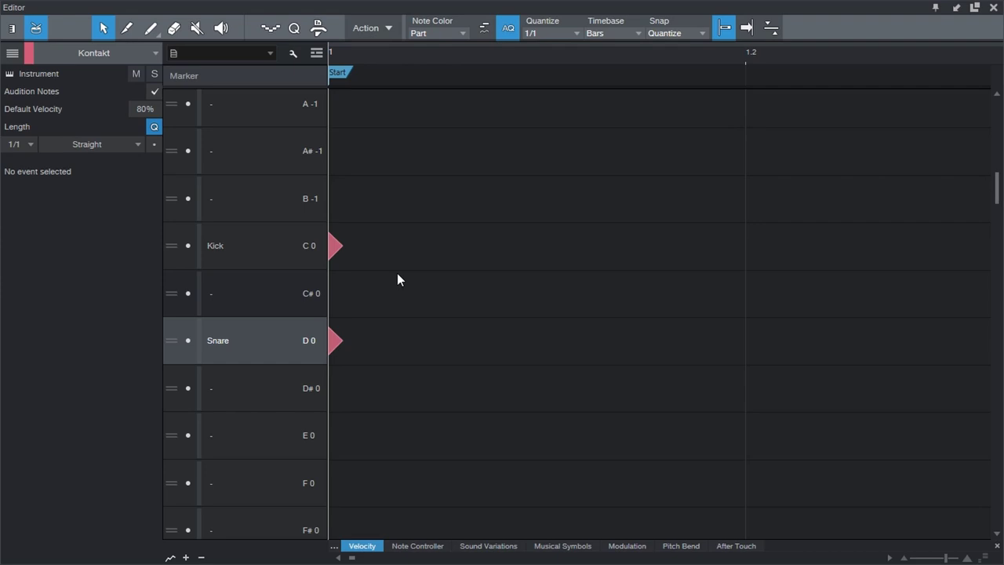
- Find the B 1 note in the drum view and name its pitch HH
scroll(400, 280, down, 2)
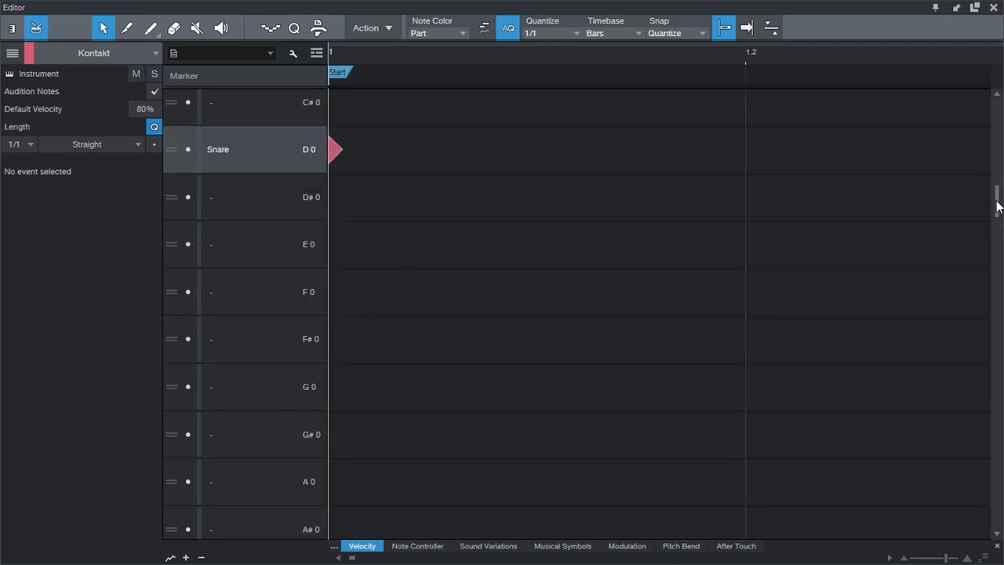
drag(999, 202, 993, 255)
click(339, 377)
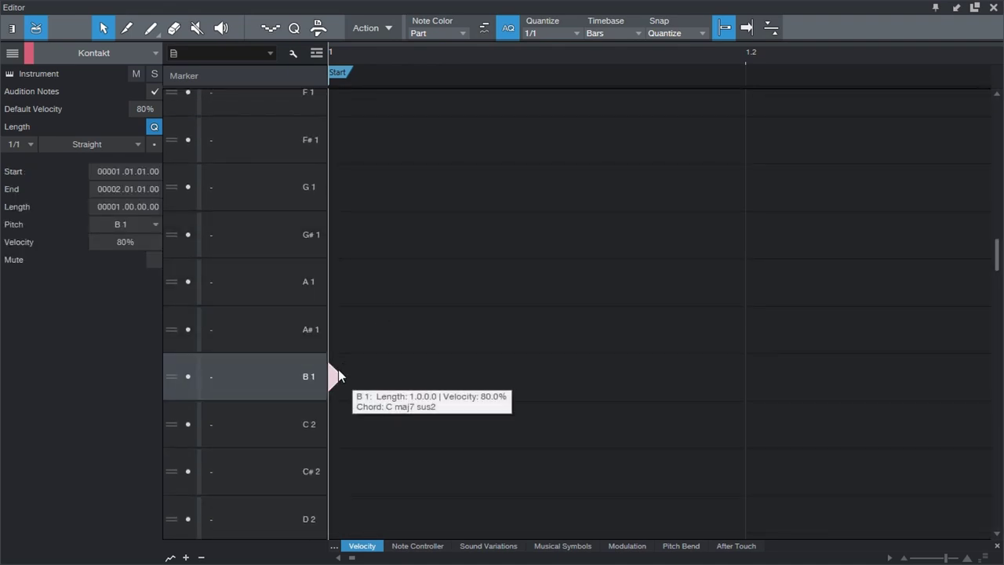
double_click(230, 378)
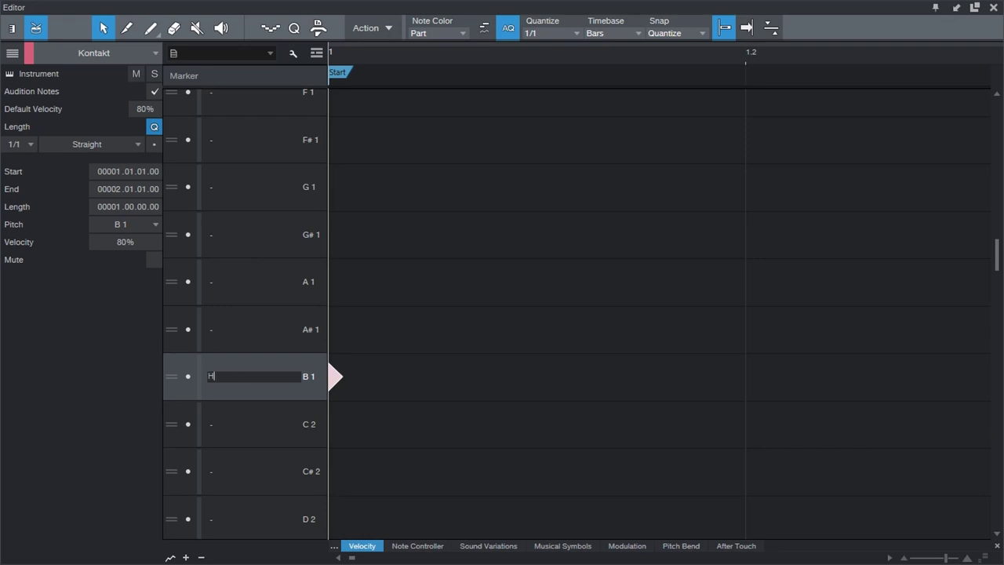
key(Return)
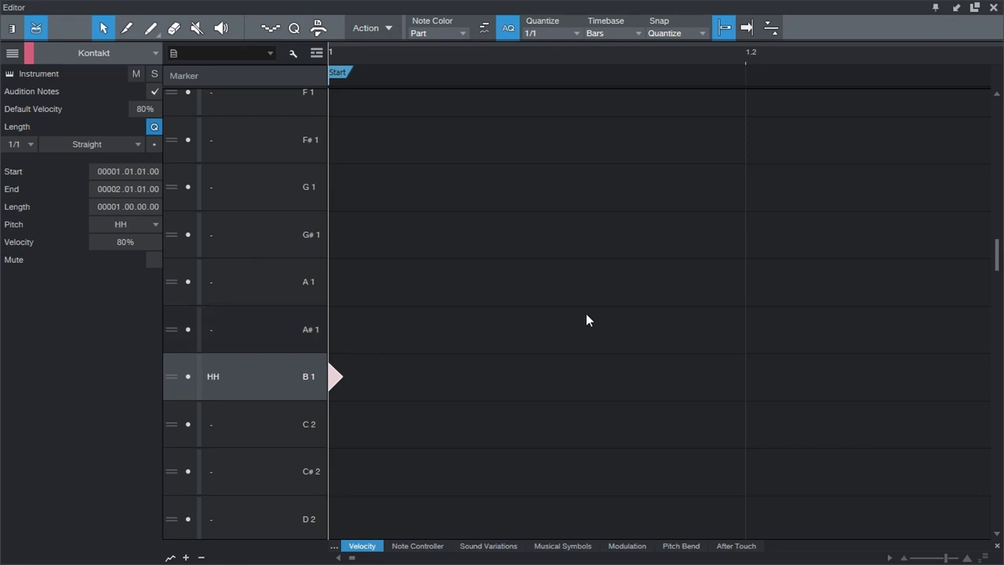
- Finish editing the drum map and hide the unused pitches so only the rows with notes are listed
scroll(313, 258, up, 3)
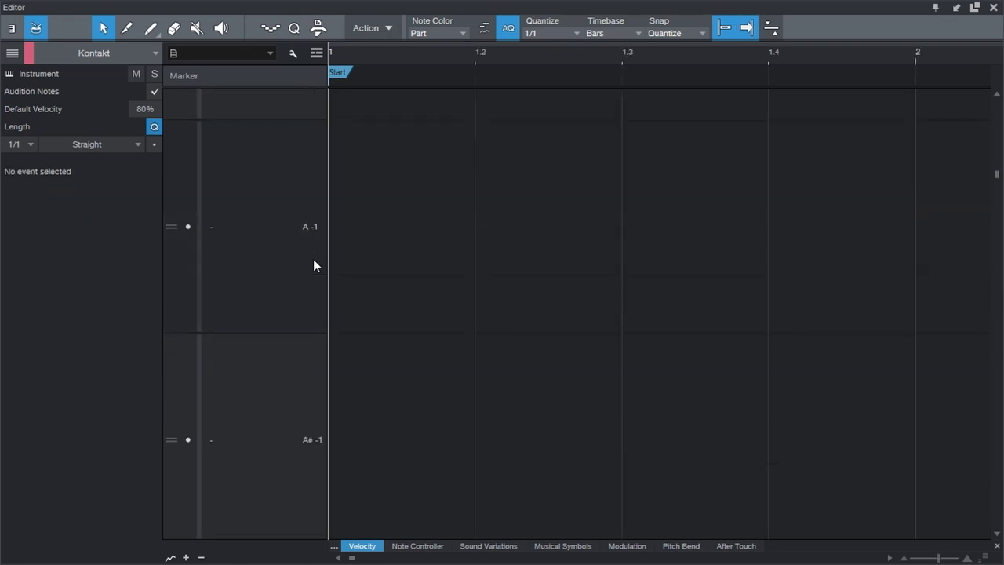
scroll(313, 259, down, 6)
scroll(313, 259, down, 2)
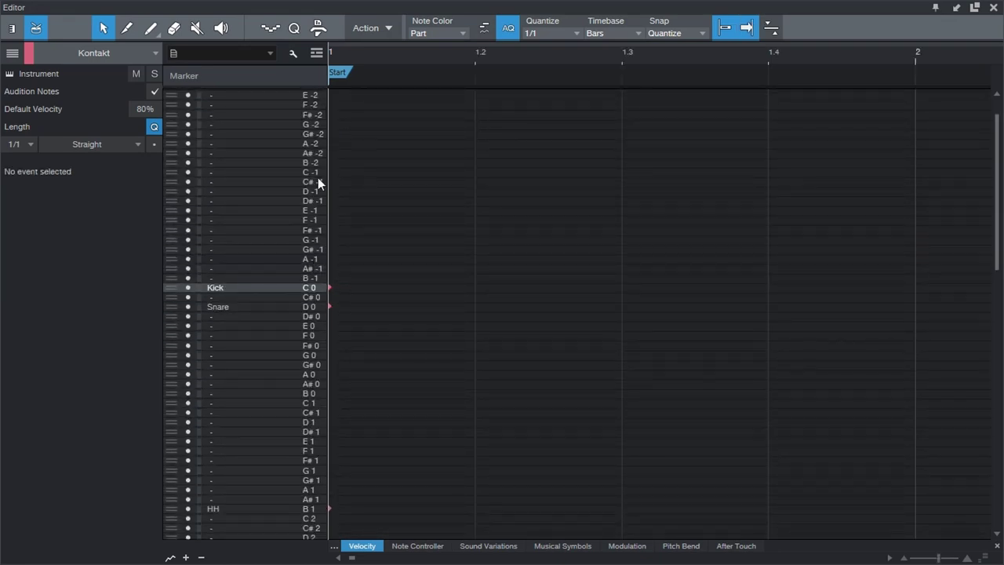
click(292, 53)
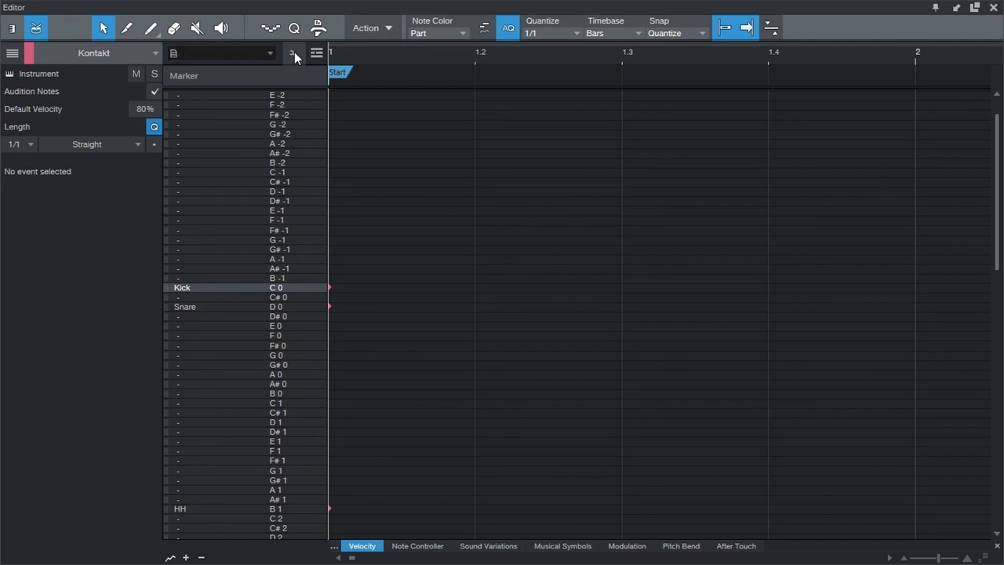
click(174, 52)
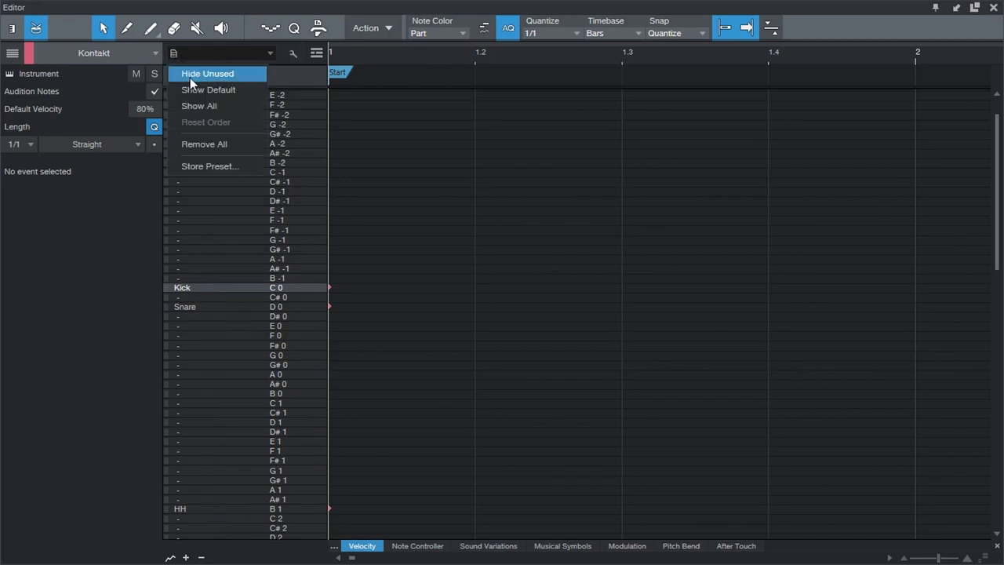
click(190, 77)
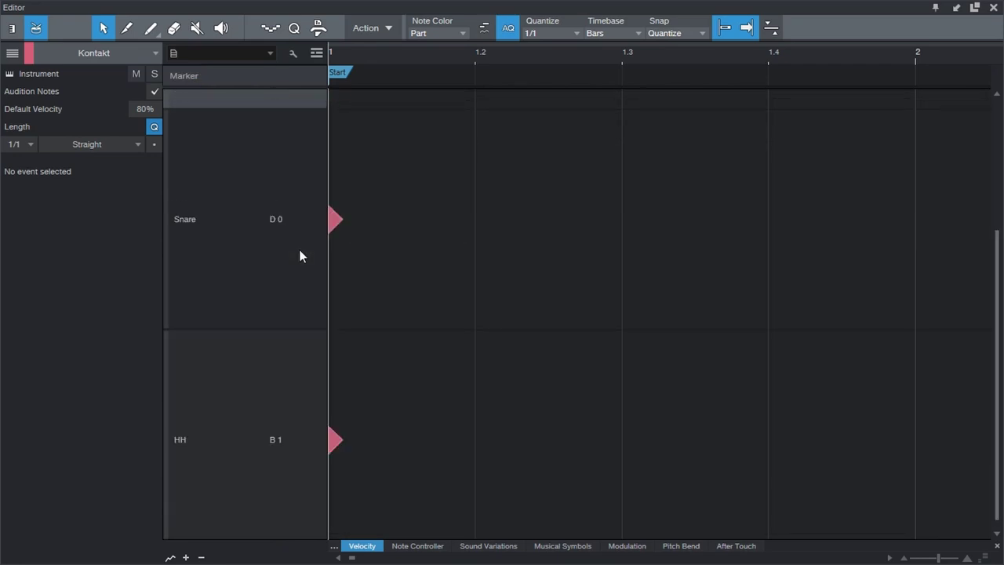
scroll(302, 245, up, 2)
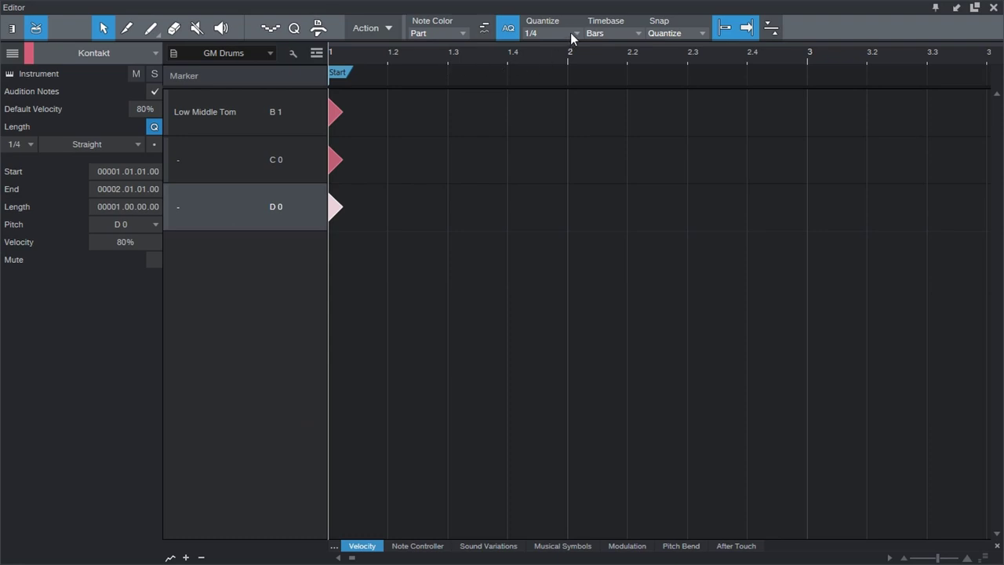
- Set Quantize to 1/8 and delete the three existing notes at bar 1
click(570, 32)
click(654, 57)
drag(424, 321, 295, 90)
key(Delete)
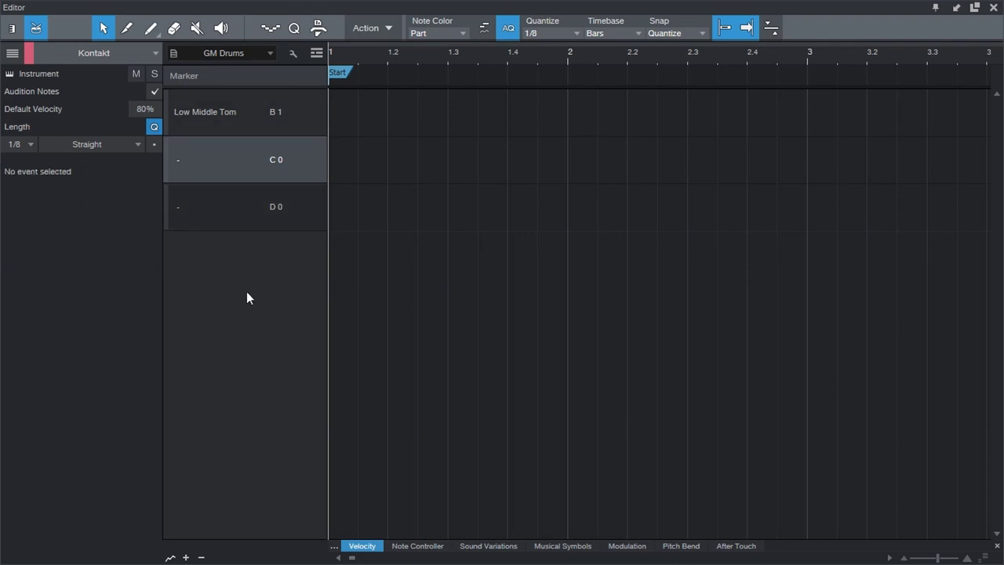
- With the Paint tool set to Freehand, paint eighth notes across bar 1 on the B 1 row
key(5)
click(107, 29)
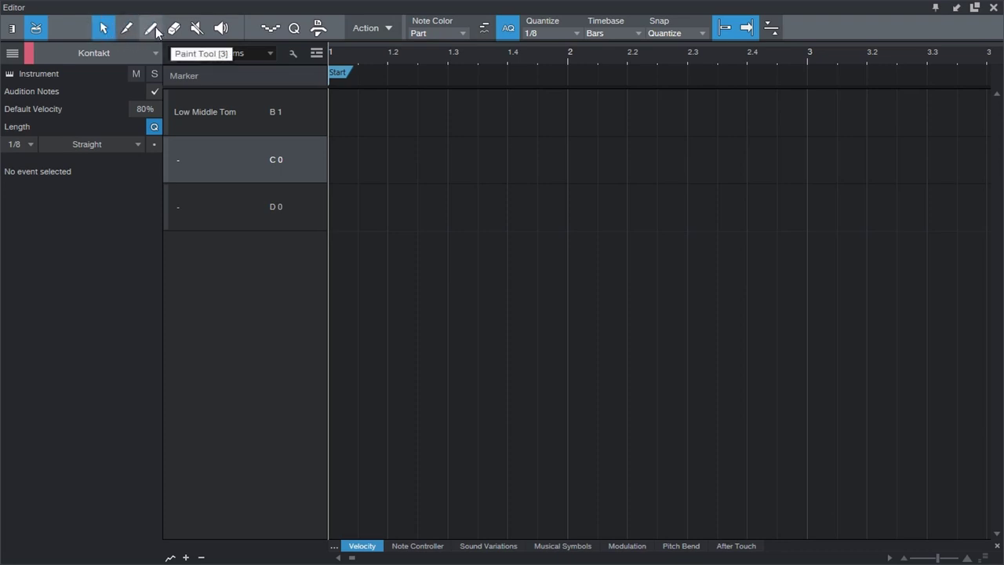
click(153, 28)
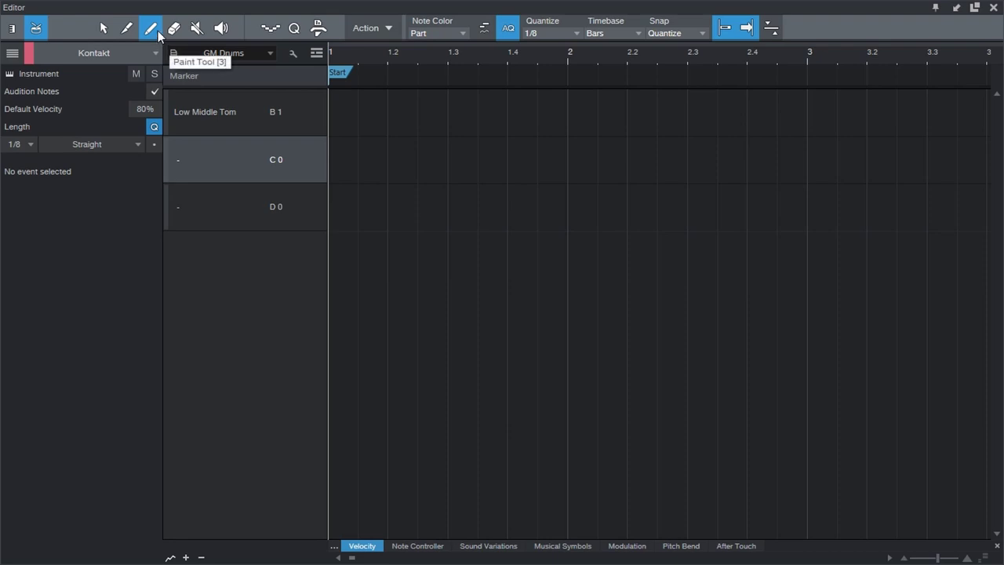
click(157, 32)
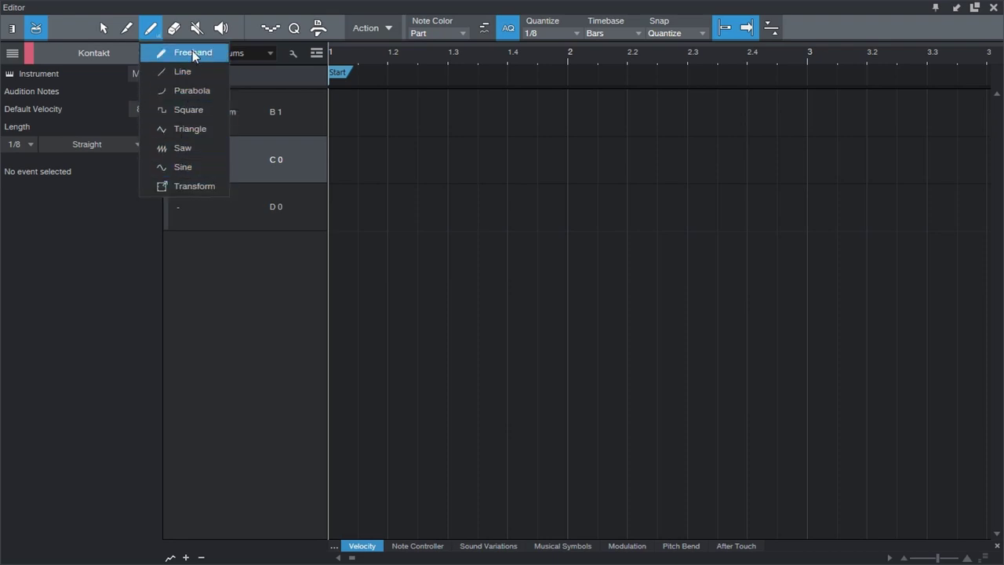
click(192, 52)
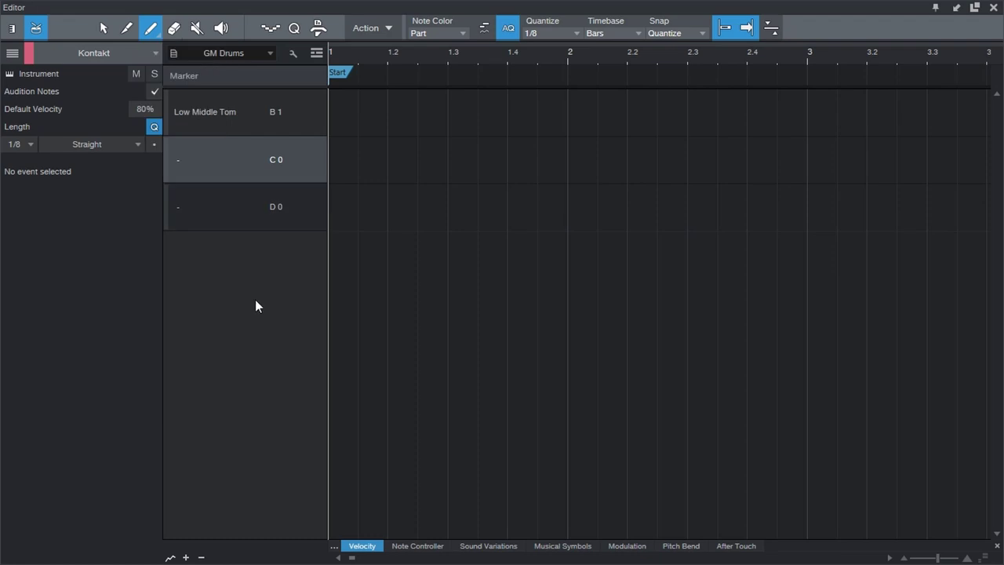
key(3)
mouse_move(336, 118)
mouse_down()
mouse_move(359, 110)
mouse_move(536, 130)
mouse_up()
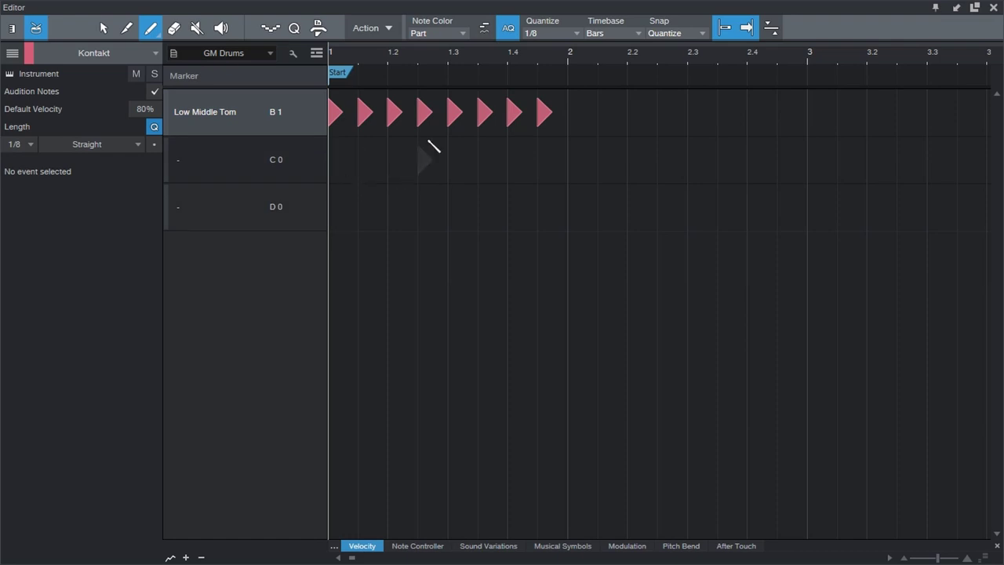
- Play back the bar of B 1 notes and undo painting the eighth notes
key(space)
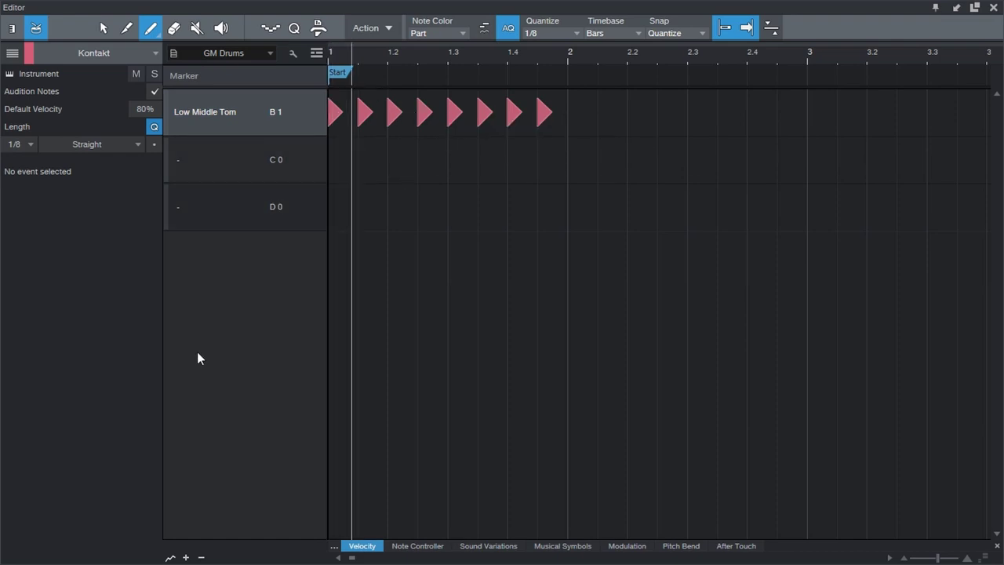
key(space)
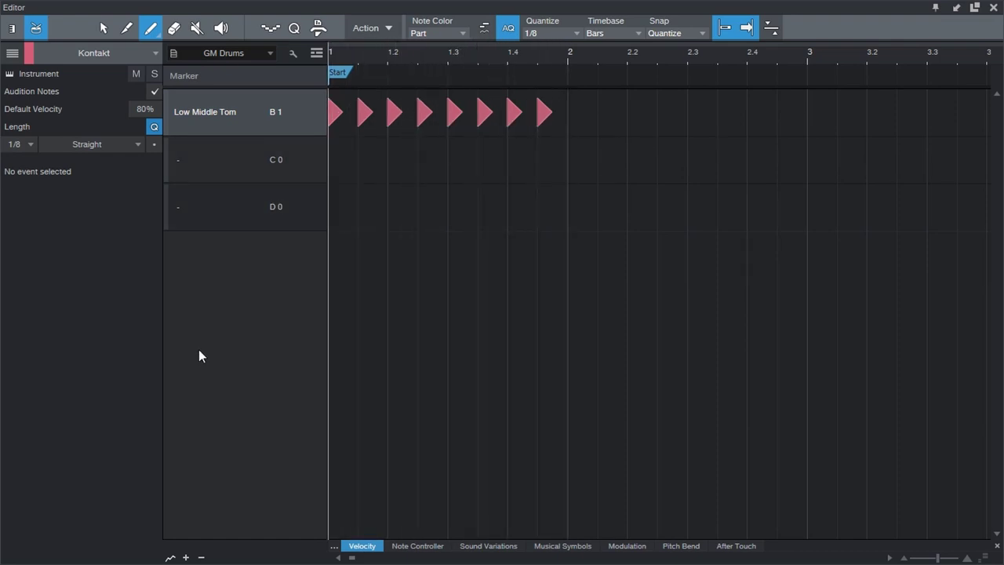
key(ctrl+z)
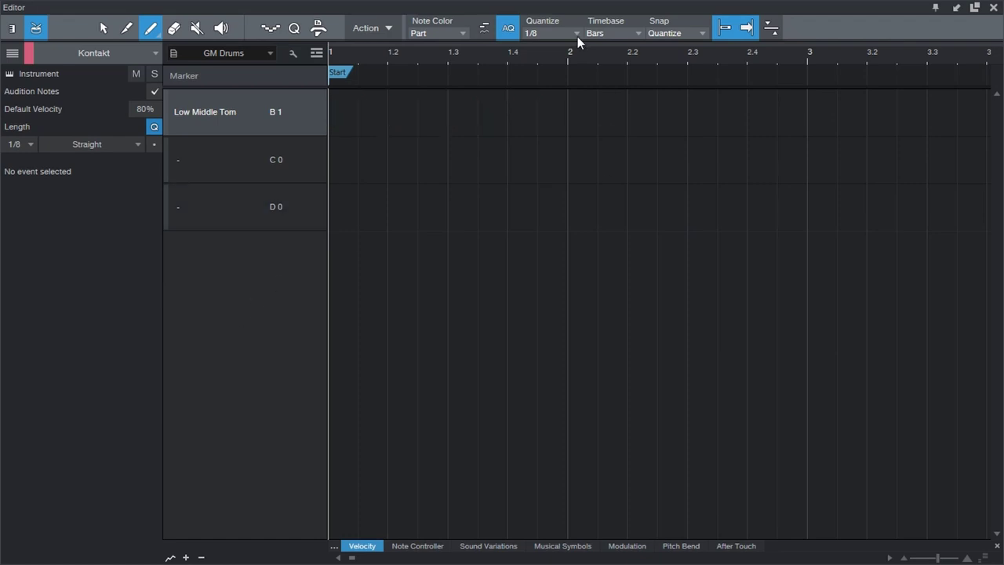
- Try painting notes on the B 1 row in bars 1 to 3 with Quantize at 1/1, and undo them
click(577, 35)
click(542, 64)
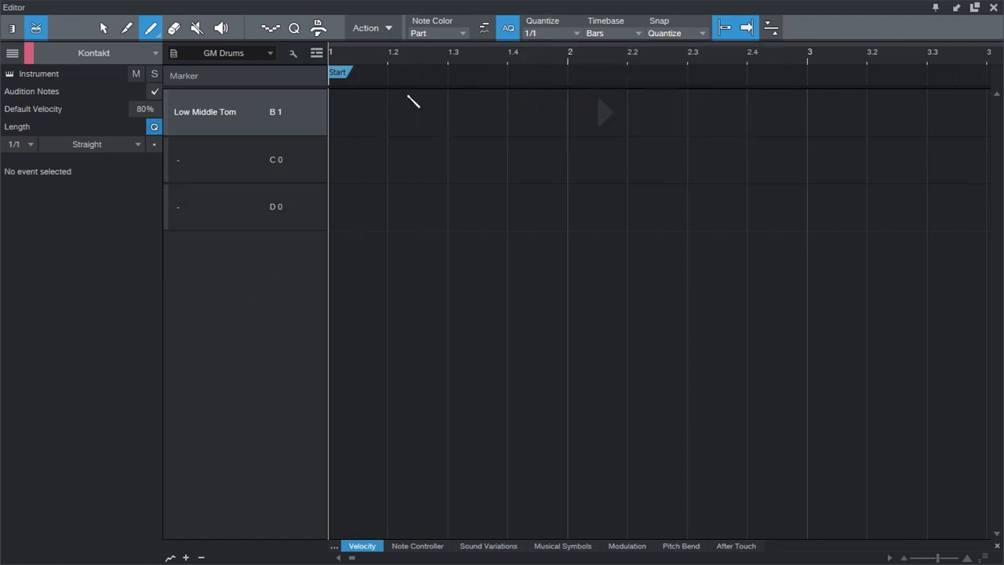
click(345, 111)
click(558, 110)
click(789, 118)
key(ctrl+z)
key(ctrl+z)
key(ctrl+z)
- Try painting quarter notes along the B 1 row with Quantize at 1/4, and undo them
click(538, 31)
click(610, 53)
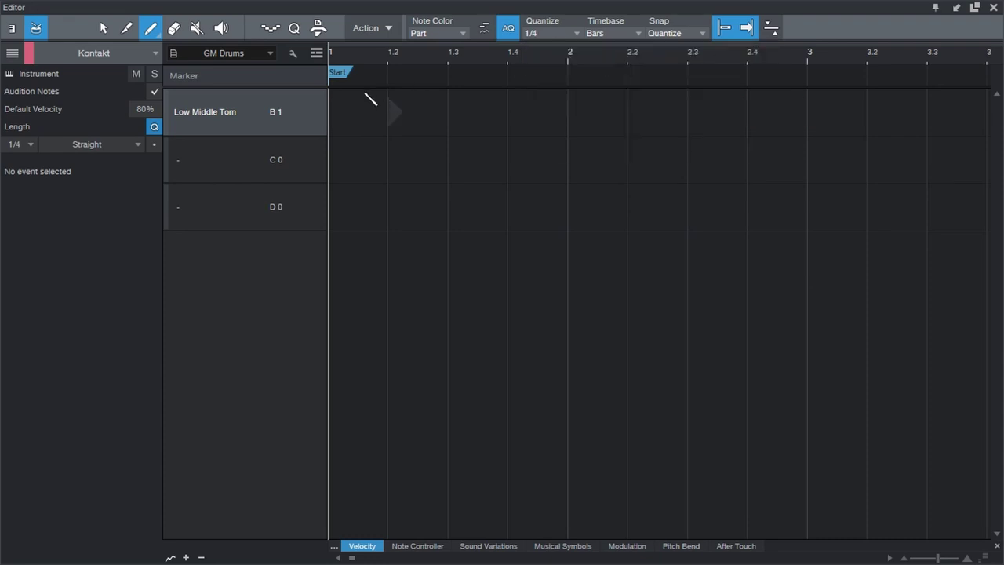
click(375, 105)
drag(378, 108, 630, 112)
key(ctrl+z)
- Set Quantize to 1/8 and paint eighth notes across bar 1 on the B 1 row
click(566, 33)
click(652, 56)
mouse_move(338, 109)
mouse_down()
mouse_move(455, 105)
mouse_move(567, 123)
mouse_move(553, 124)
mouse_up()
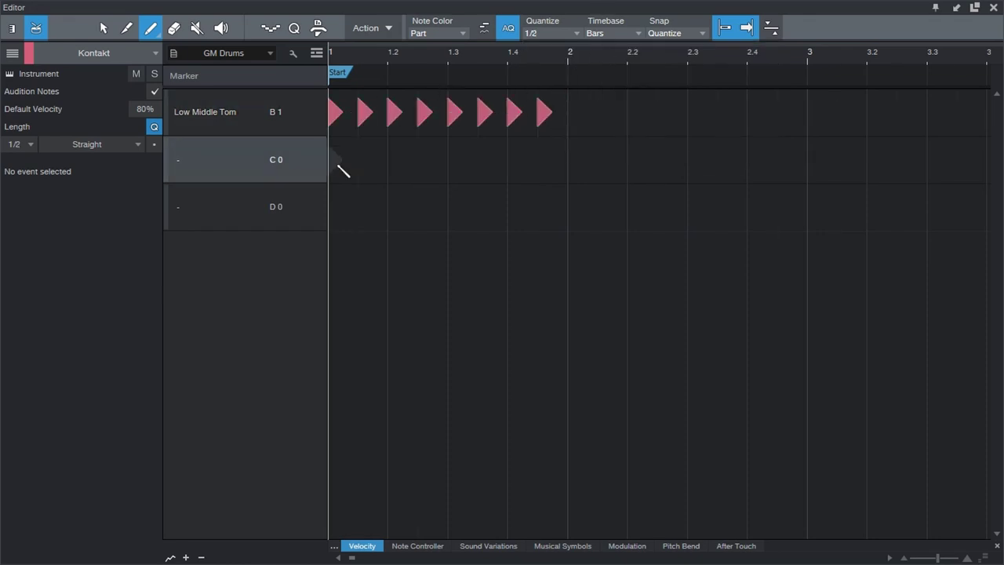
- With Quantize at 1/2, paint notes on beats 1 and 3 of bar 1 on the C 0 and D 0 rows
drag(337, 164, 434, 168)
drag(354, 207, 456, 211)
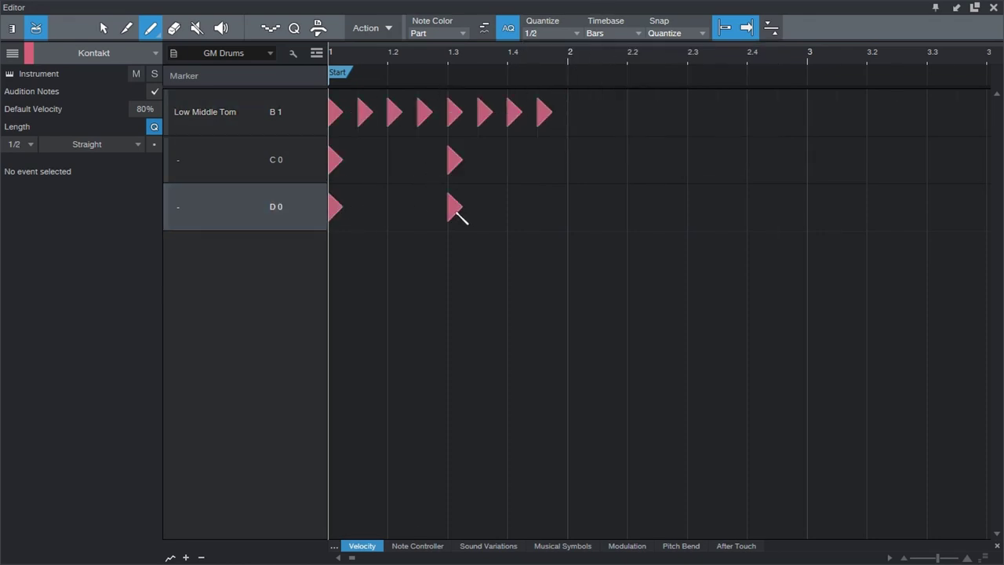
- Select the two C 0 notes with the Arrow tool, set Quantize to 1/4 and move them to 1.4 and 2.2
key(1)
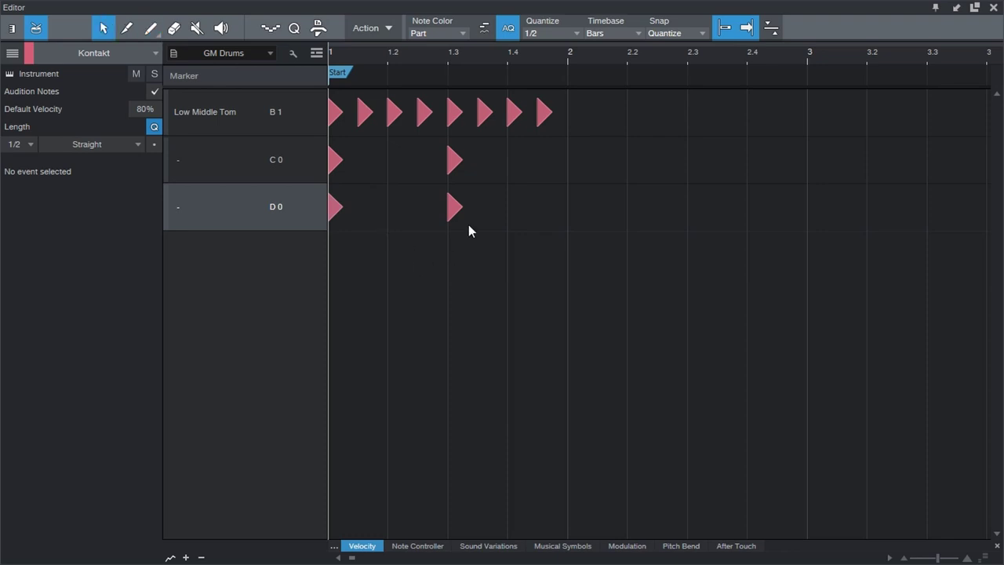
mouse_move(522, 169)
mouse_down()
mouse_move(335, 153)
mouse_move(348, 163)
mouse_move(392, 161)
mouse_move(408, 169)
mouse_move(378, 171)
mouse_move(428, 182)
mouse_up()
click(566, 33)
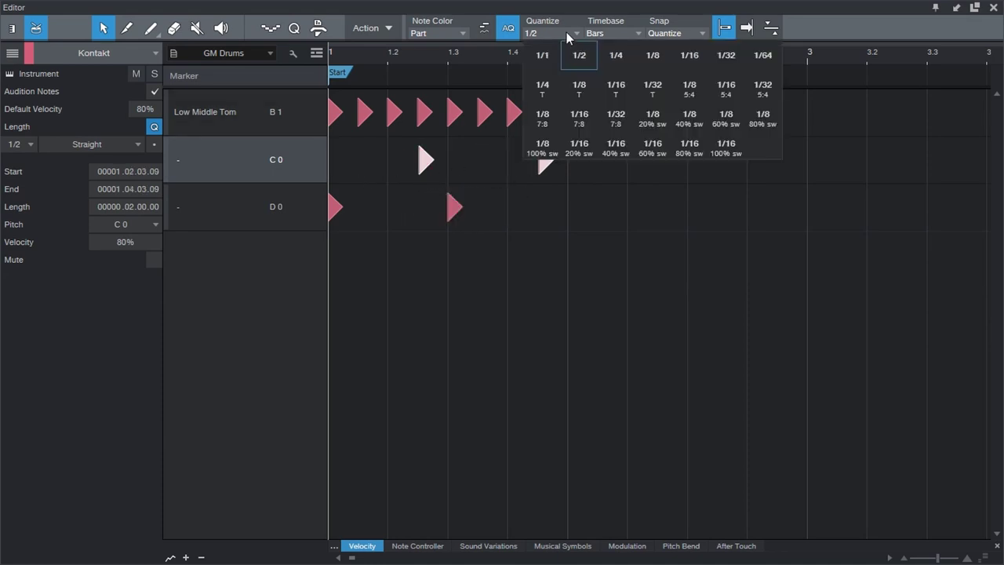
click(616, 58)
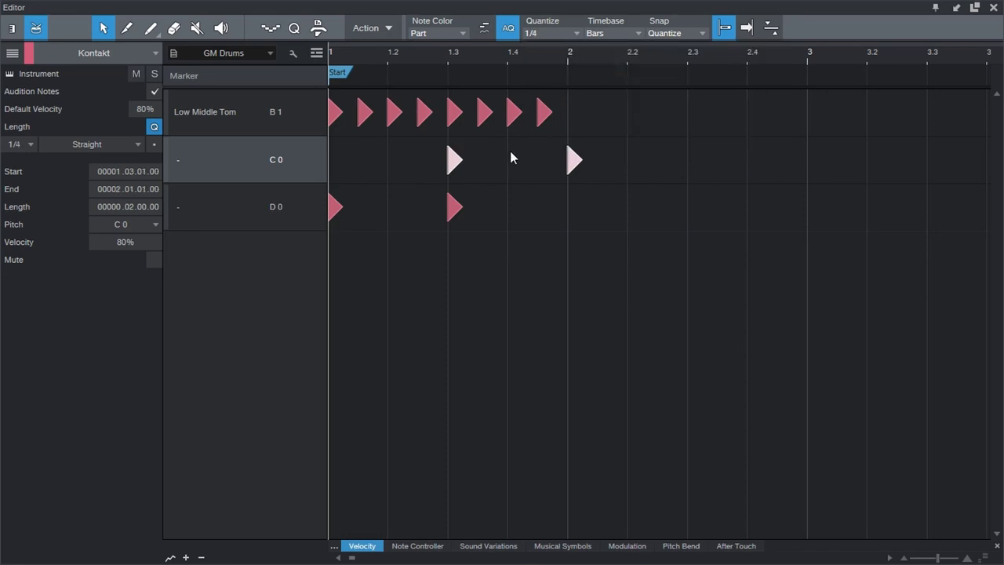
drag(460, 157, 512, 173)
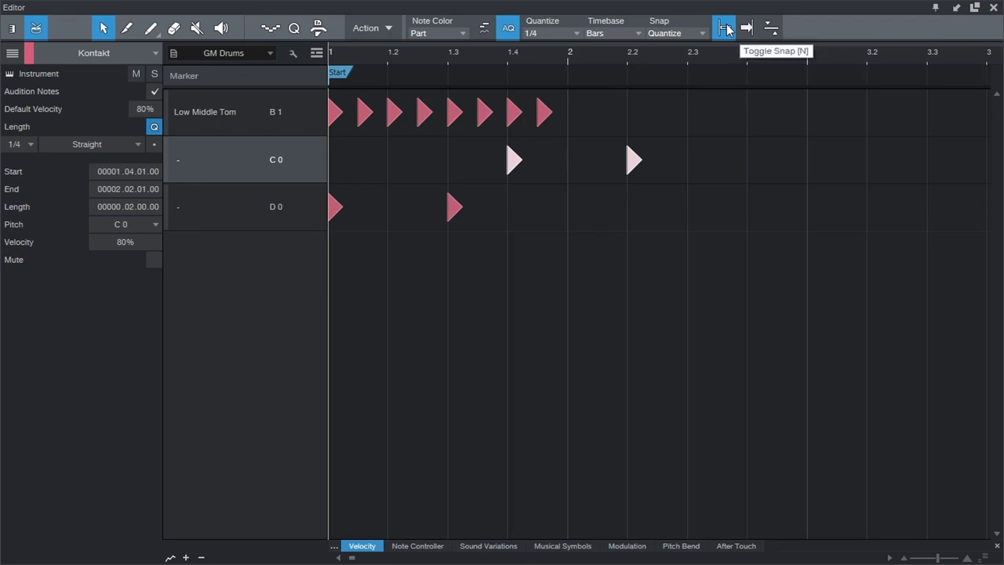
- Toggle Snap, leave it on, move the two C 0 notes to beats 1.2 and 1.4, and play the pattern
click(727, 32)
key(n)
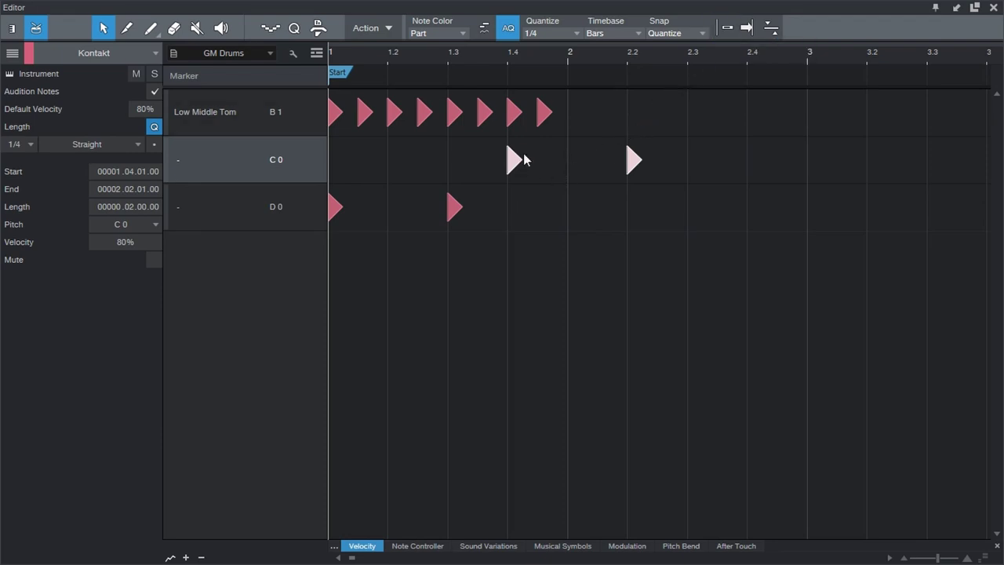
key(n)
drag(511, 159, 391, 160)
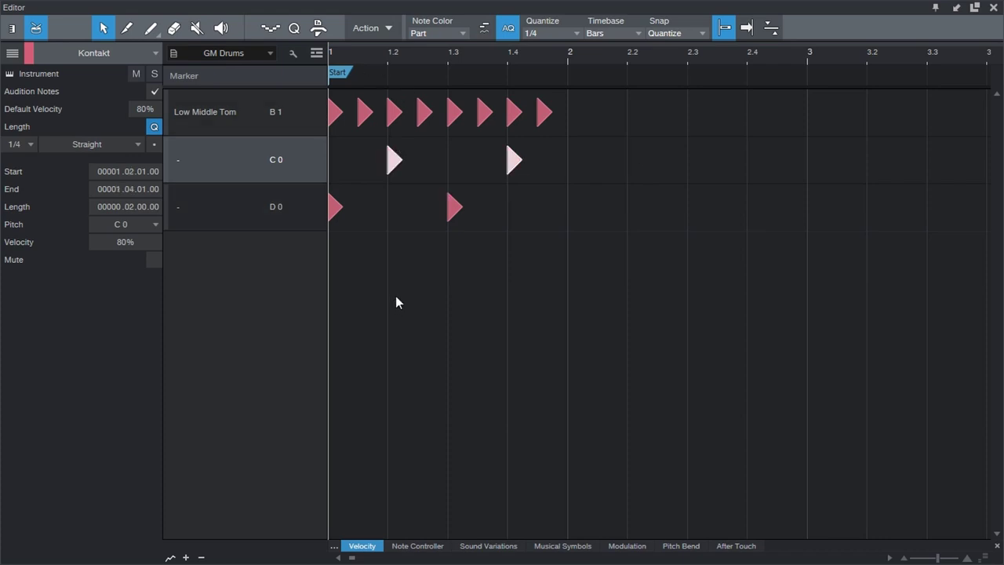
key(space)
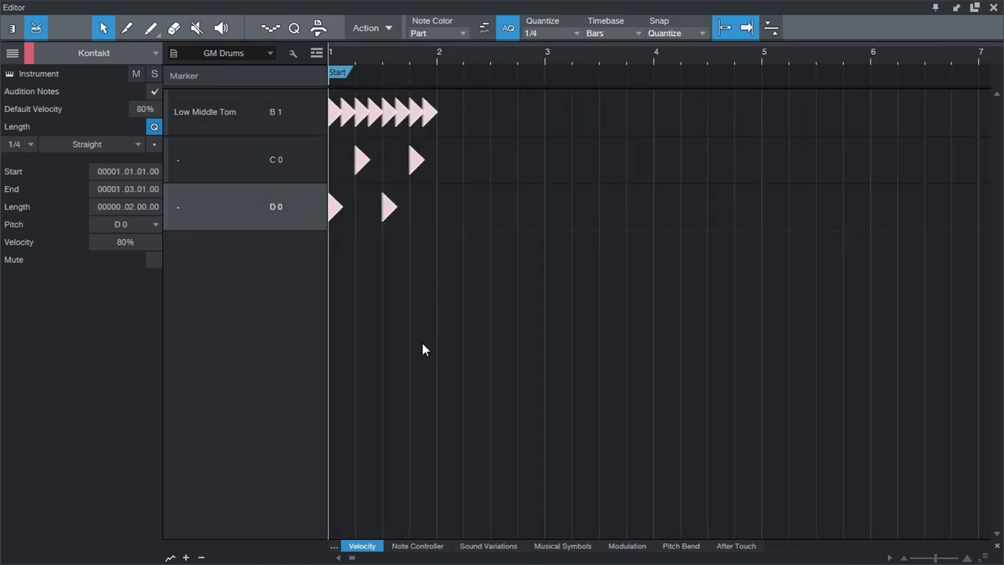
- Copy all the notes of bar 1 and paste them at the start of bar 2
drag(422, 347, 230, 67)
drag(465, 306, 195, 3)
click(434, 56)
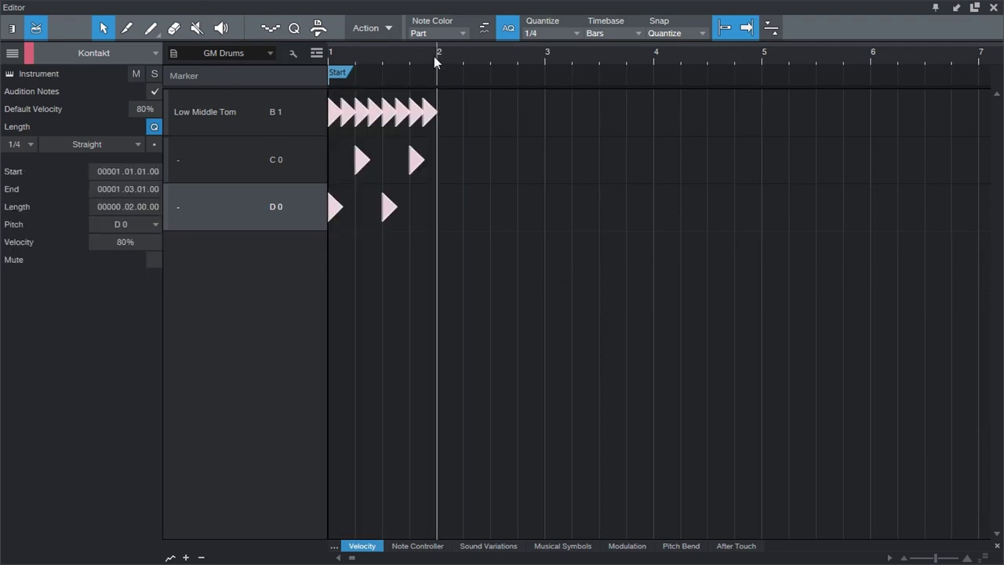
key(ctrl+v)
- Select all the notes of bars 1 and 2 and duplicate them into bars 3 and 4
drag(624, 294, 381, 167)
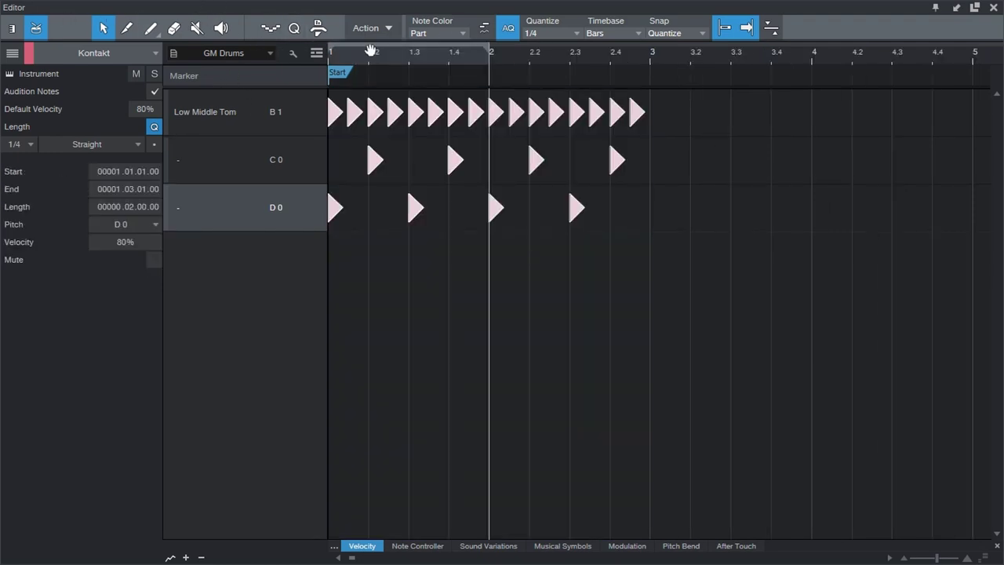
click(648, 64)
key(ctrl+d)
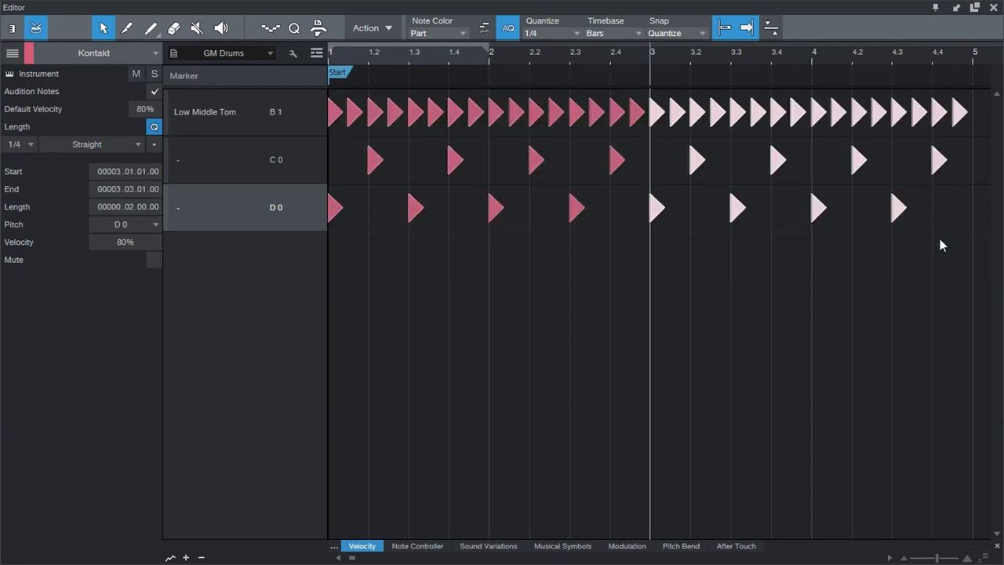
- Clear the note selection and play the four-bar pattern from the start of bar 1
drag(975, 284, 329, 102)
click(426, 337)
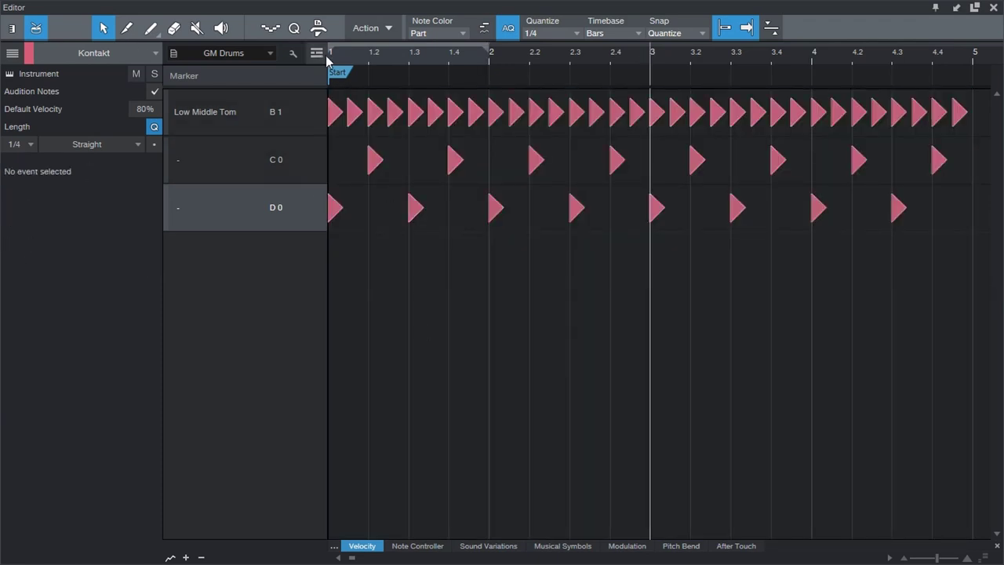
click(325, 56)
click(334, 58)
key(space)
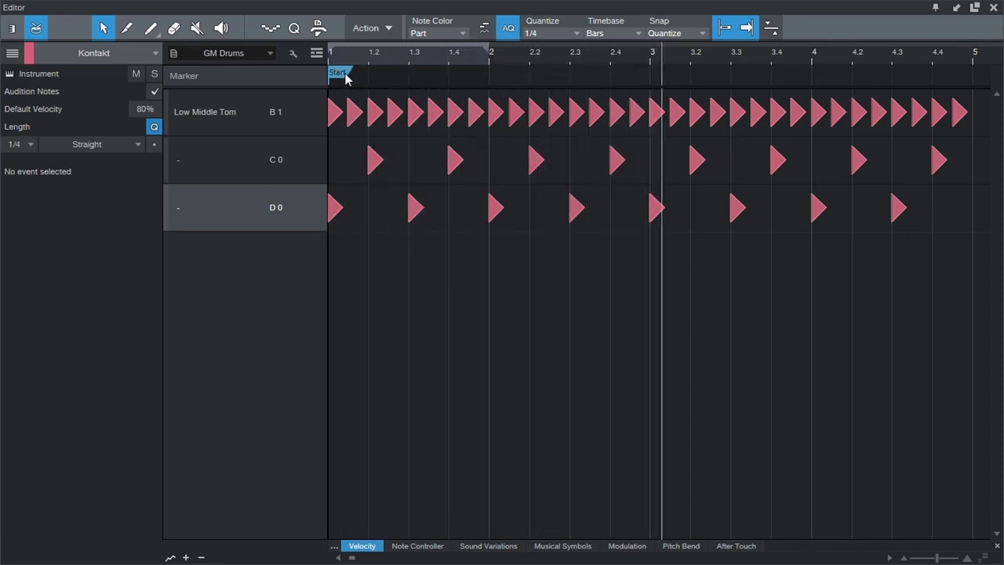
key(space)
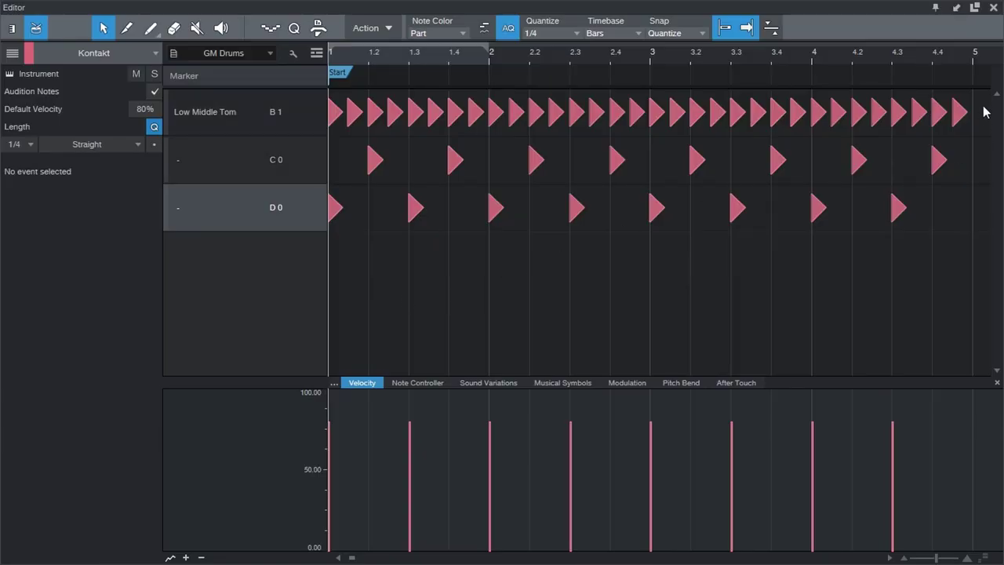
- Select all the B 1 notes and examine their Velocity and Note Controller lanes and the available automation parameters
drag(985, 112, 304, 96)
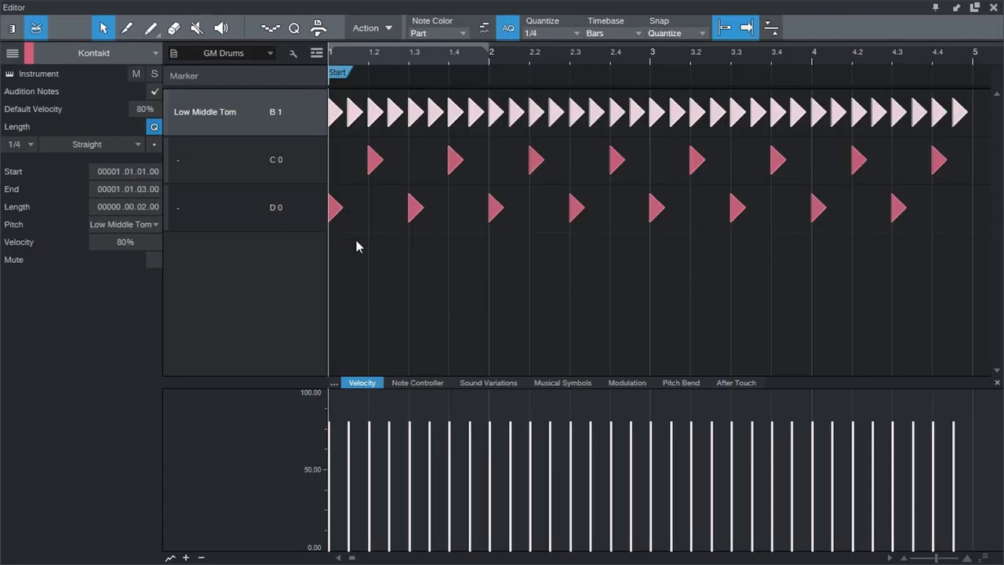
click(411, 388)
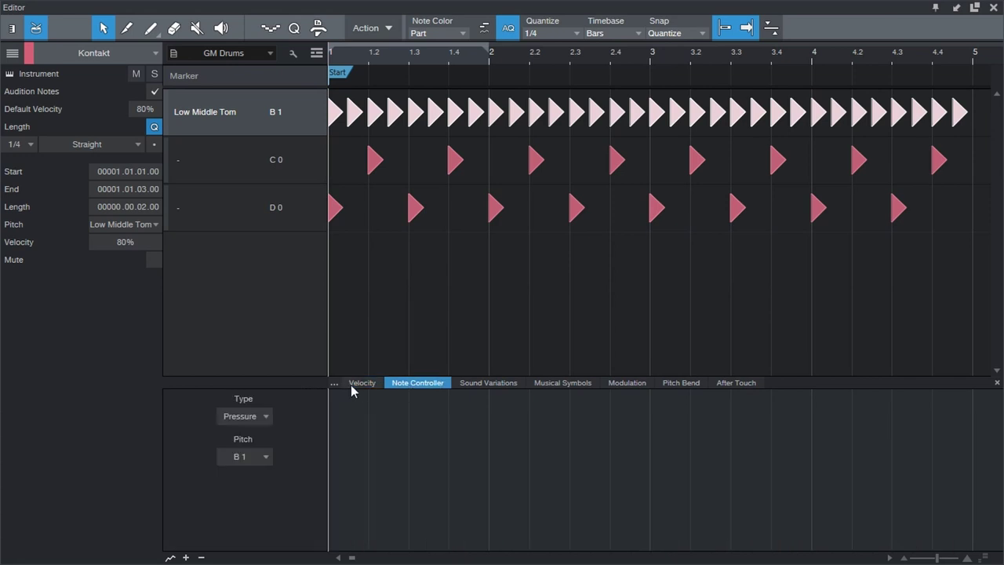
click(353, 388)
click(334, 384)
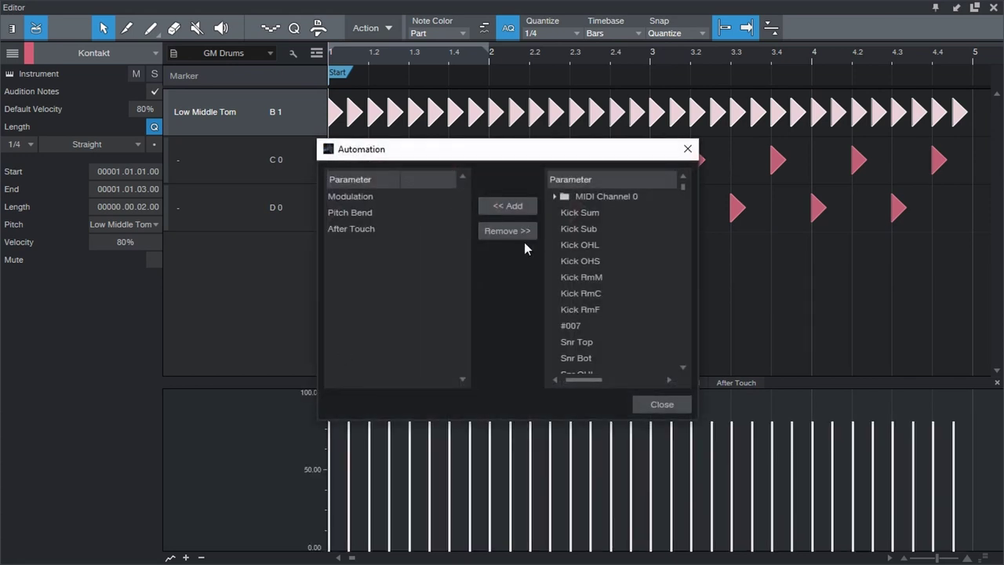
click(688, 150)
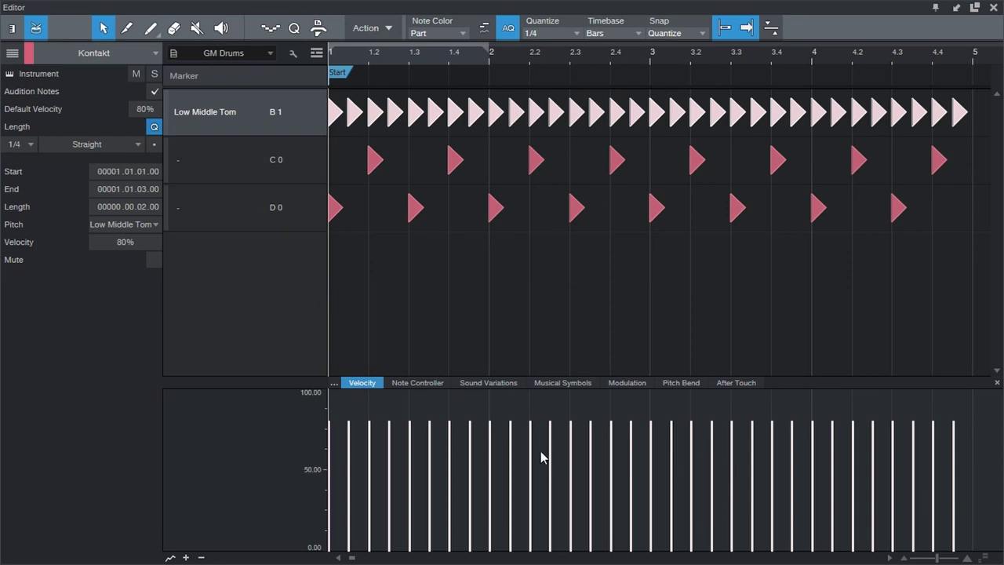
- Delete all the notes from bar 2 onward, keeping only the bar 1 pattern
drag(980, 298, 502, 111)
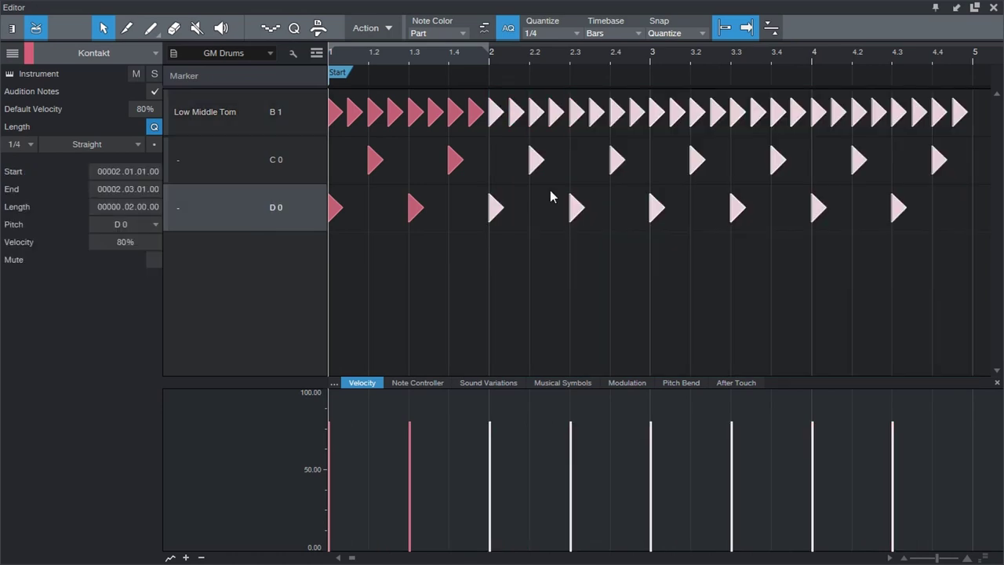
key(Delete)
key(e)
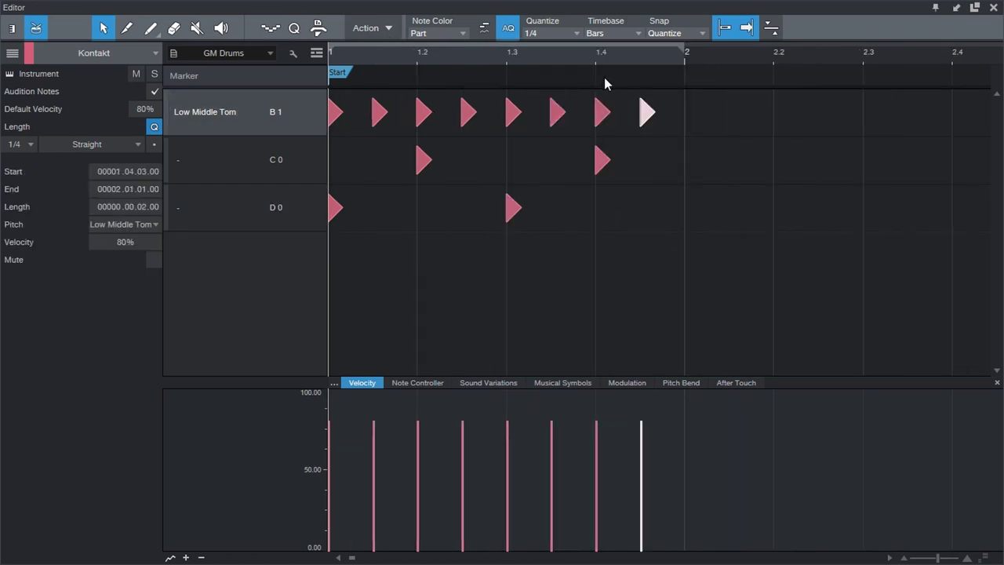
- Select the B 1 notes on beats 1 and 3 and raise their velocity to about 90%
click(336, 116)
click(513, 118)
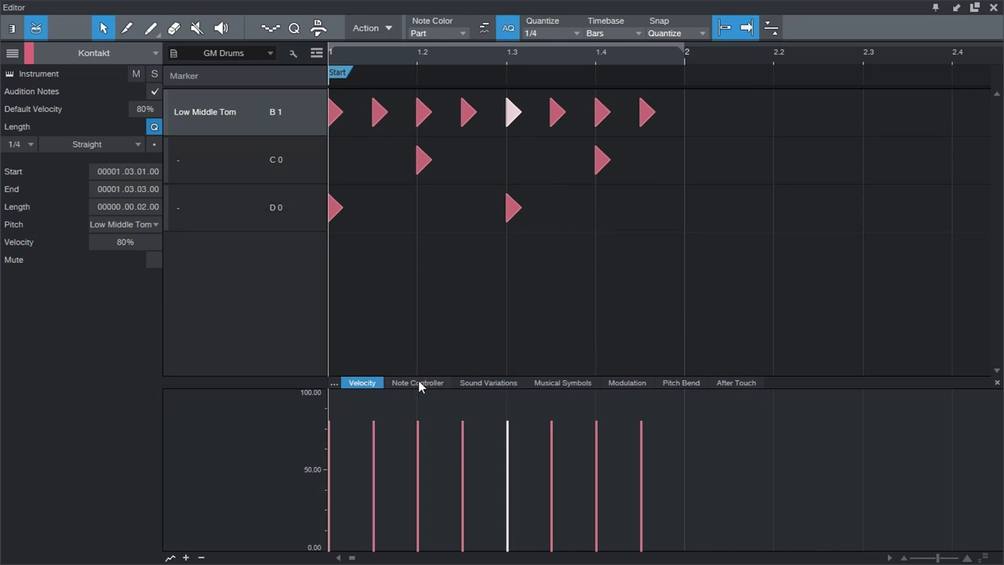
click(335, 114)
click(347, 157)
click(336, 114)
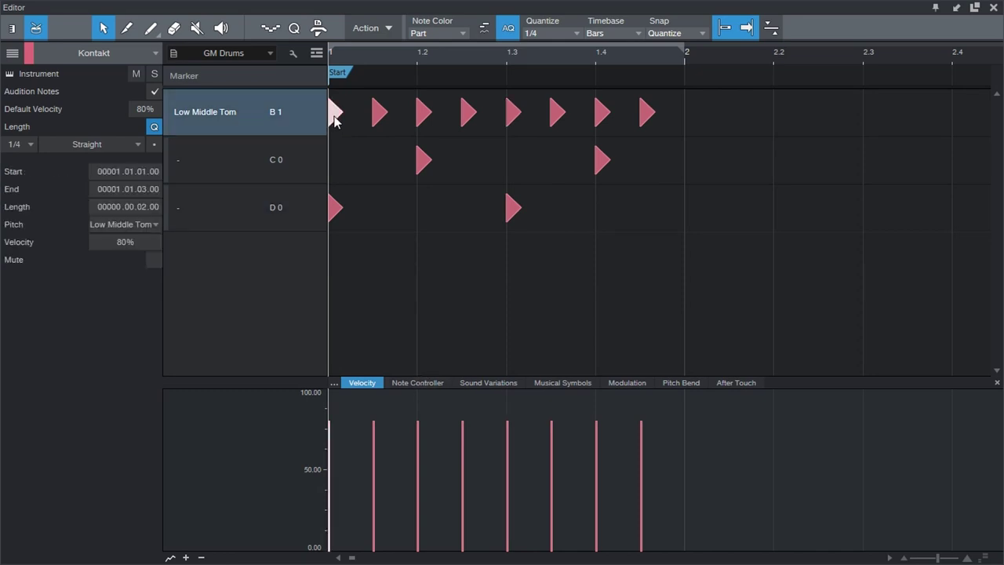
shift+click(513, 112)
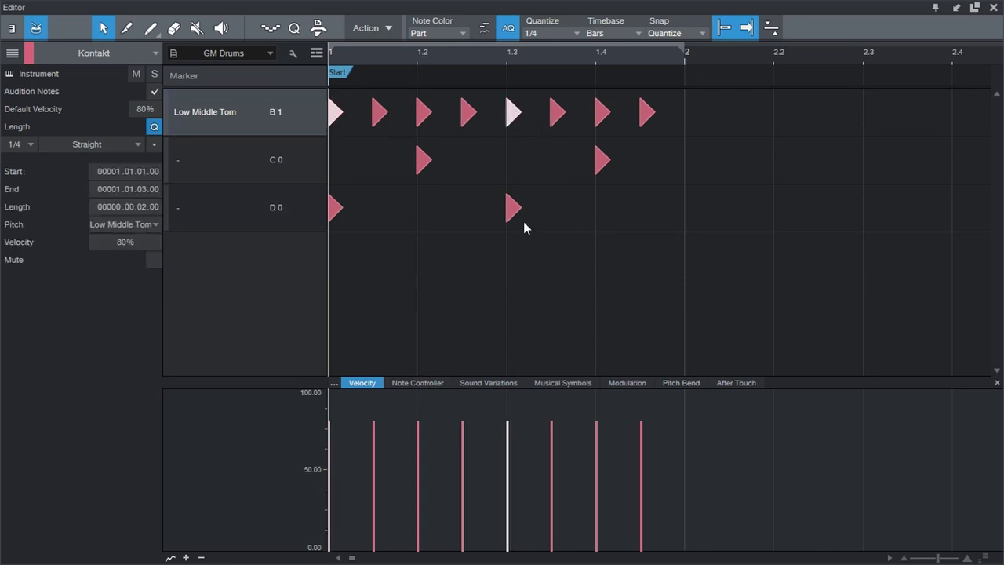
drag(507, 472, 509, 455)
click(523, 455)
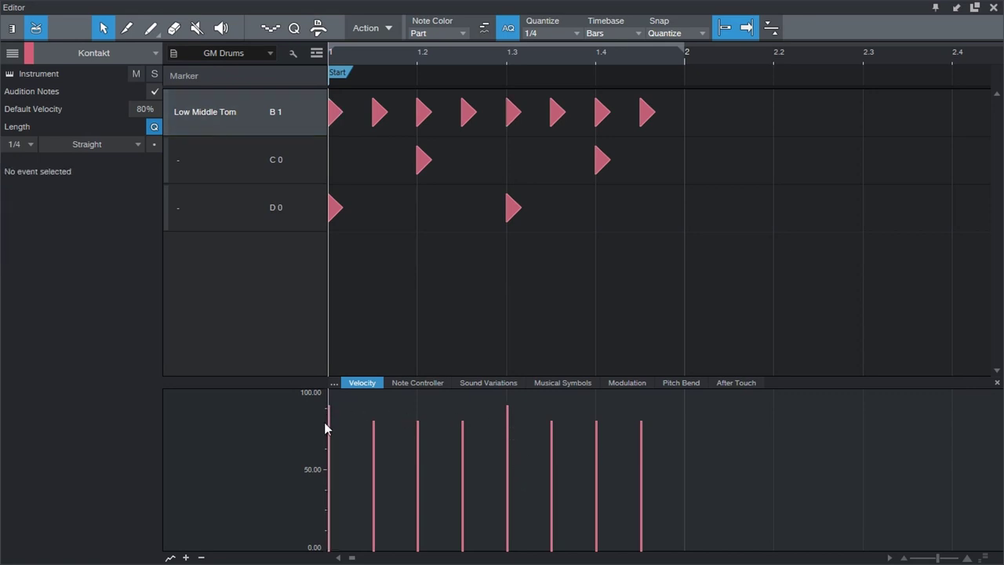
- Lower the velocity of the B 1 note on 1.3 to about 84%, and of those on 1.2 and 1.3.3 to about 69%
mouse_move(509, 422)
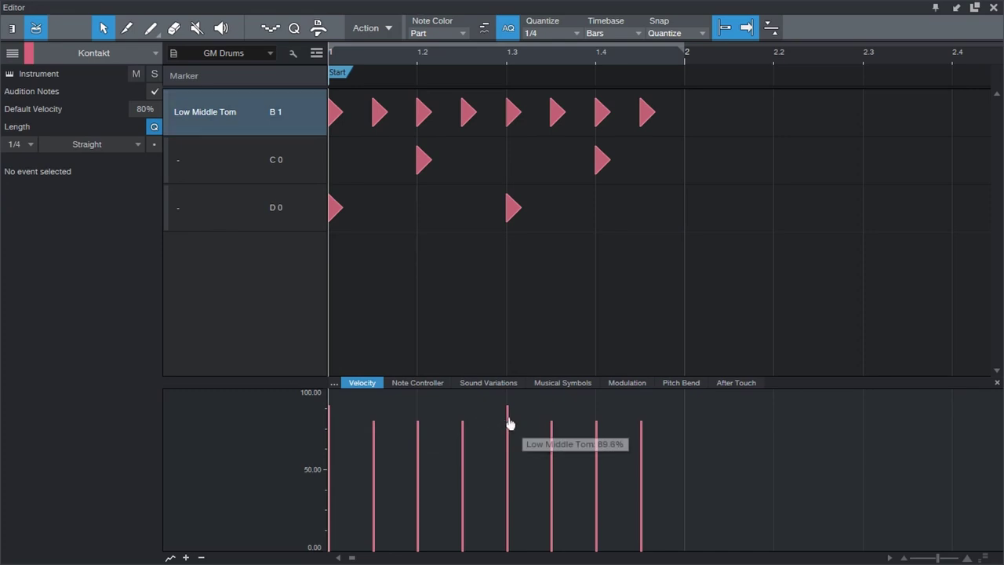
drag(508, 423, 497, 436)
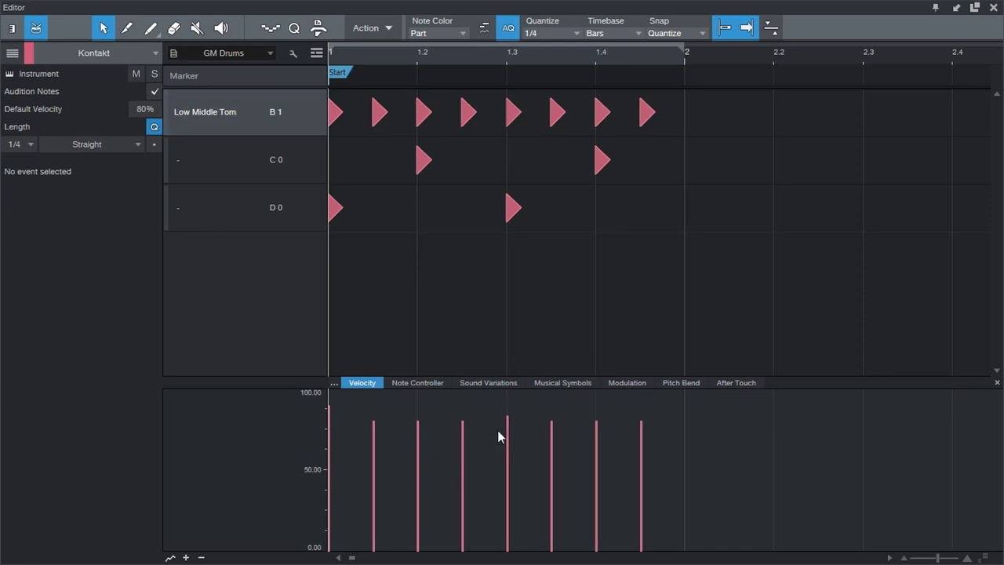
click(422, 116)
shift+click(557, 116)
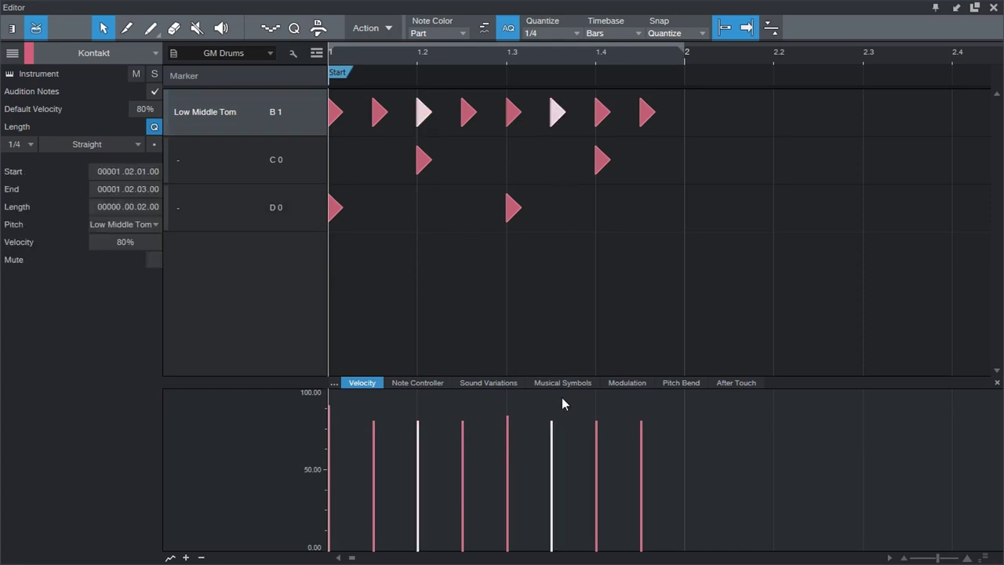
drag(556, 437, 550, 461)
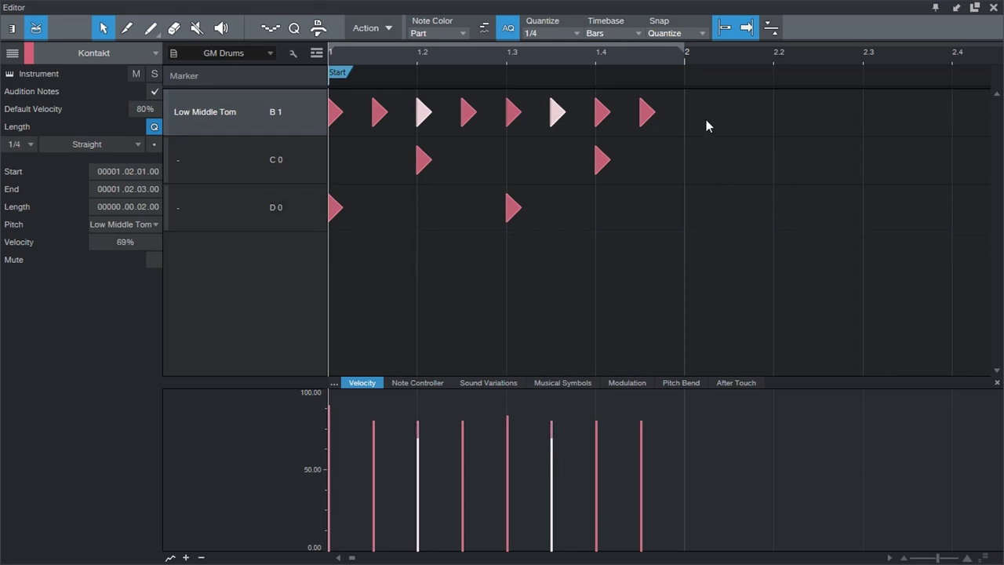
- Lower the velocity of the B 1 notes on 1.1.3, 1.2.3 and 1.4.3 to 50% and play back the pattern
click(375, 123)
click(378, 116)
shift+click(468, 114)
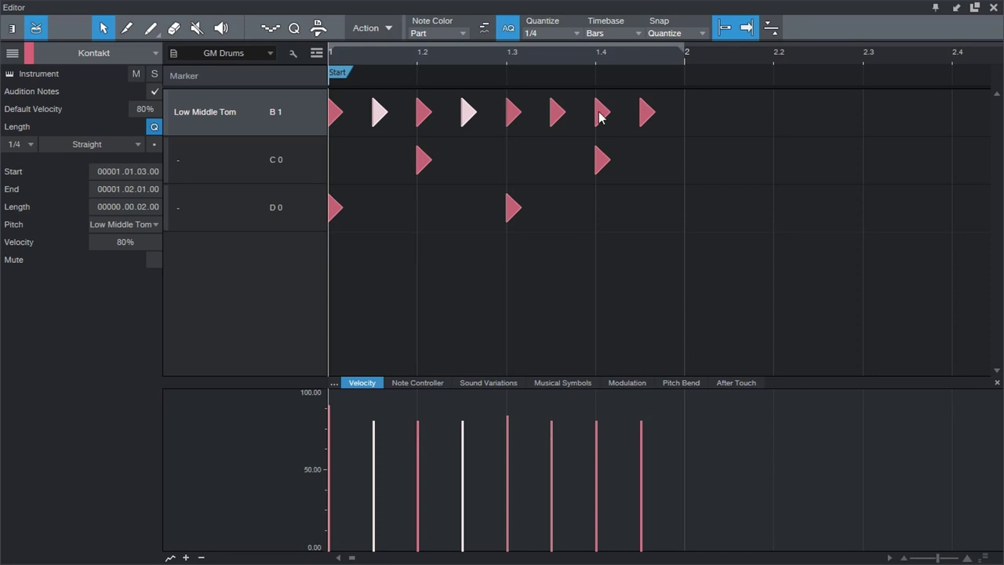
shift+click(648, 116)
drag(640, 437, 641, 510)
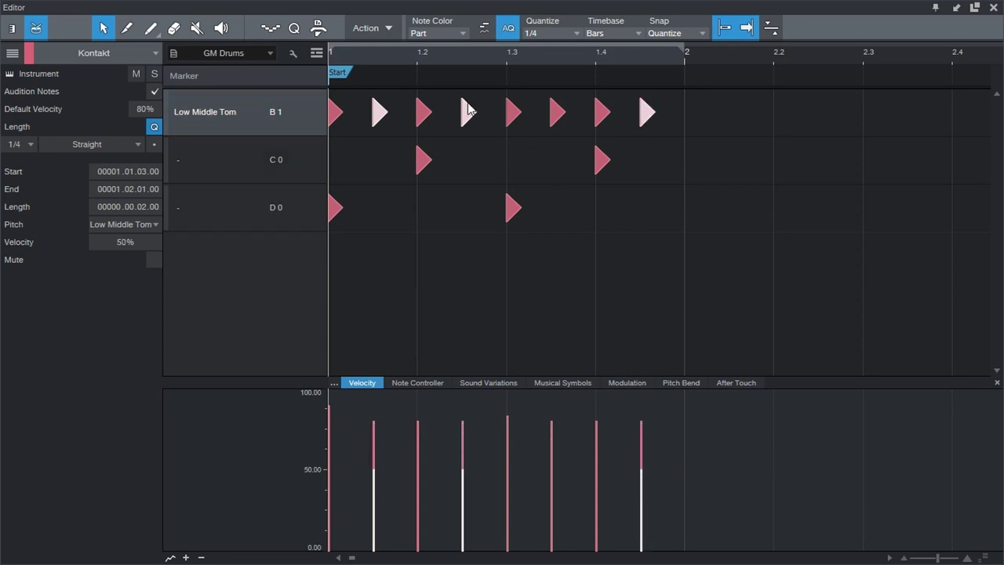
click(463, 283)
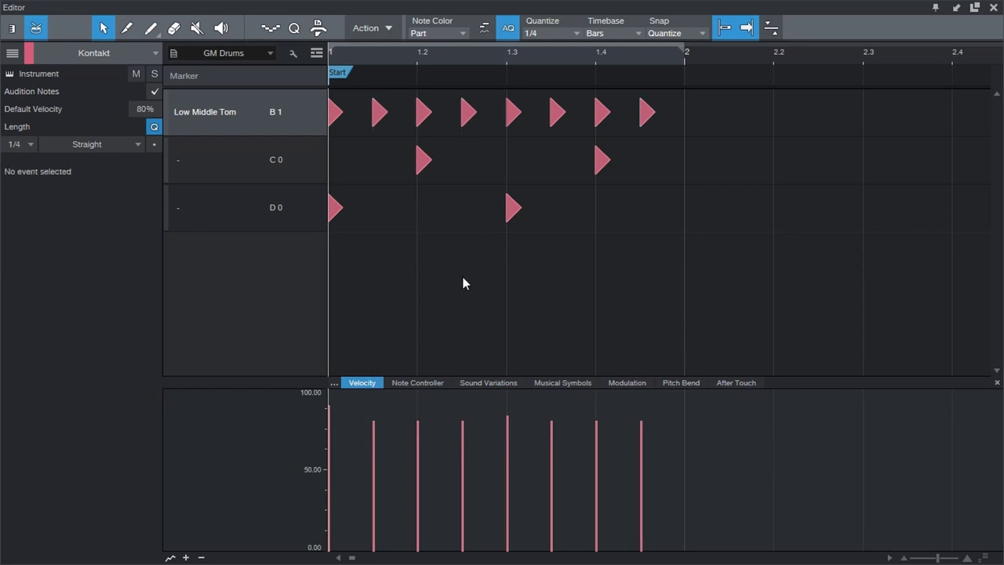
key(space)
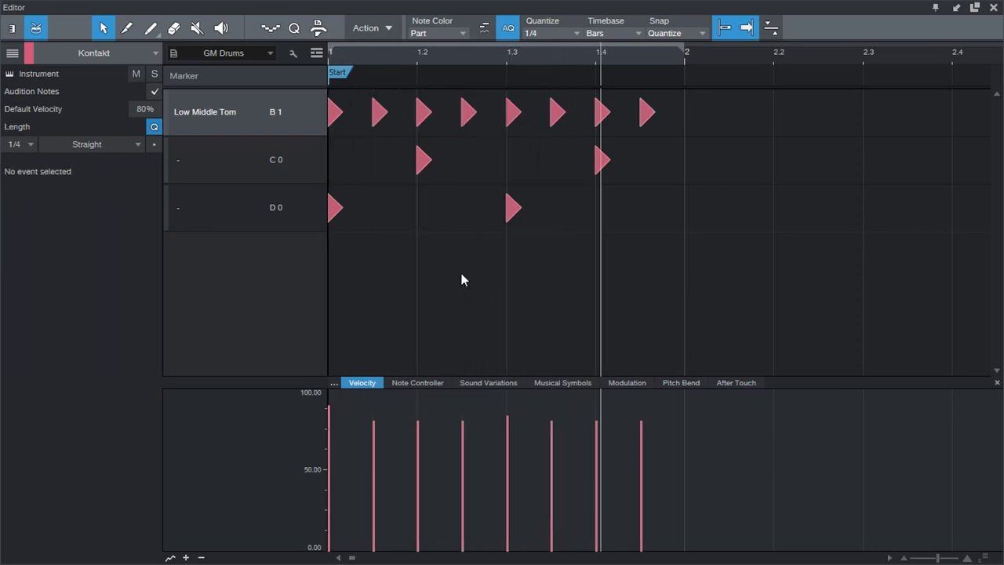
key(space)
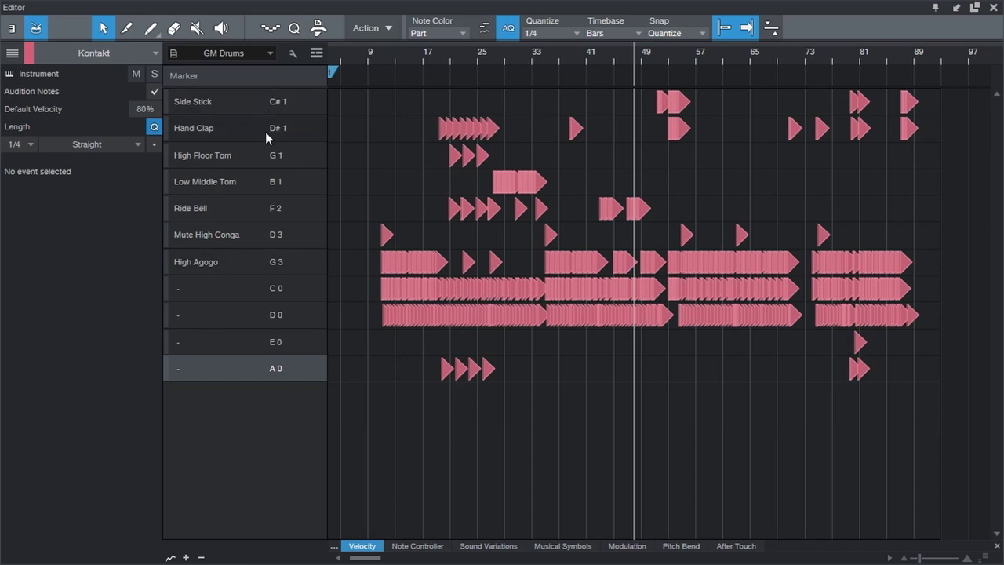
- Enlarge the Velocity lane and examine the velocities of the Low Middle Tom notes from bar 27
drag(381, 52, 370, 61)
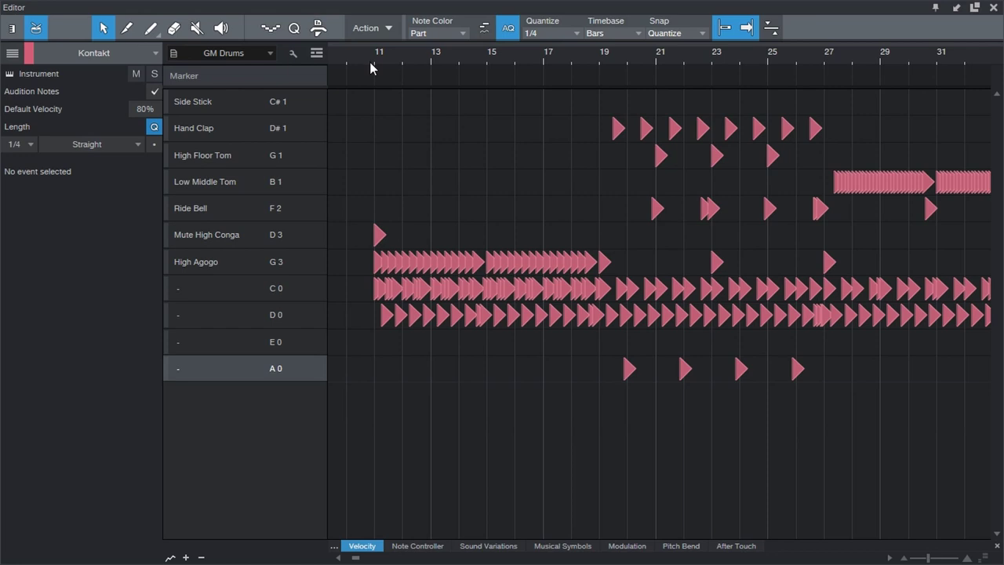
drag(321, 541, 317, 391)
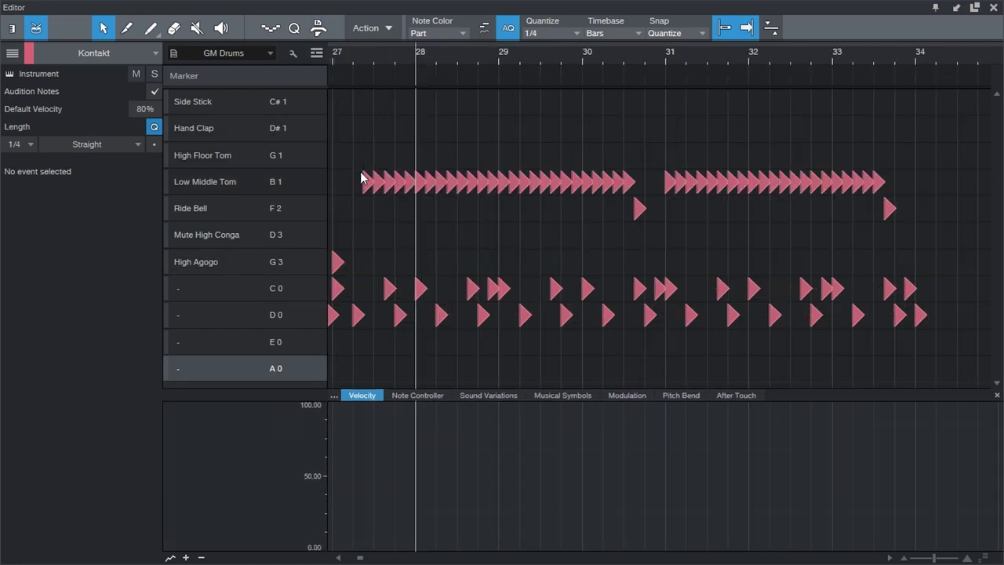
click(365, 189)
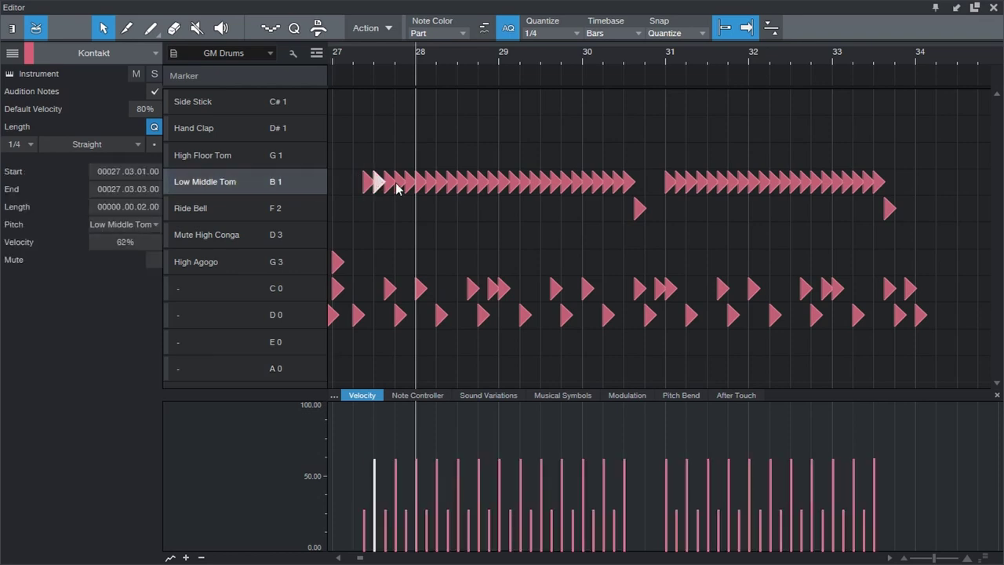
click(397, 182)
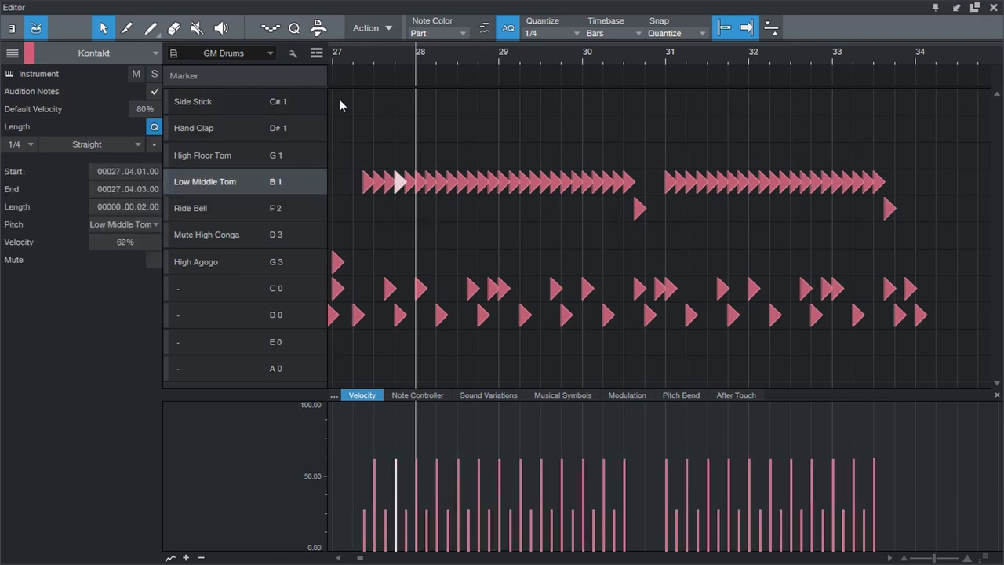
- Set all the Low Middle Tom notes in bars 27 to 33 to 80% velocity and play them back
drag(352, 143, 893, 172)
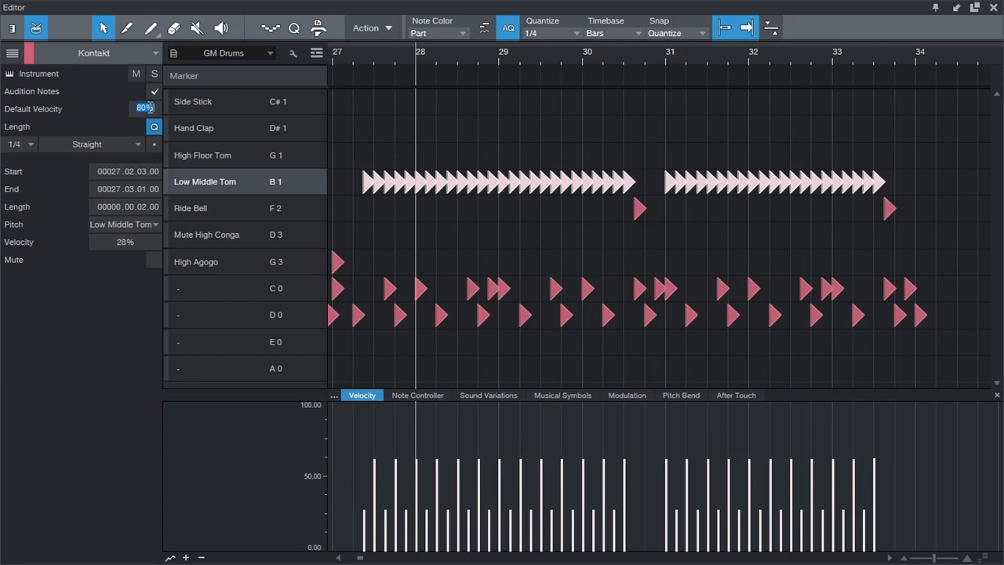
key(Return)
click(457, 149)
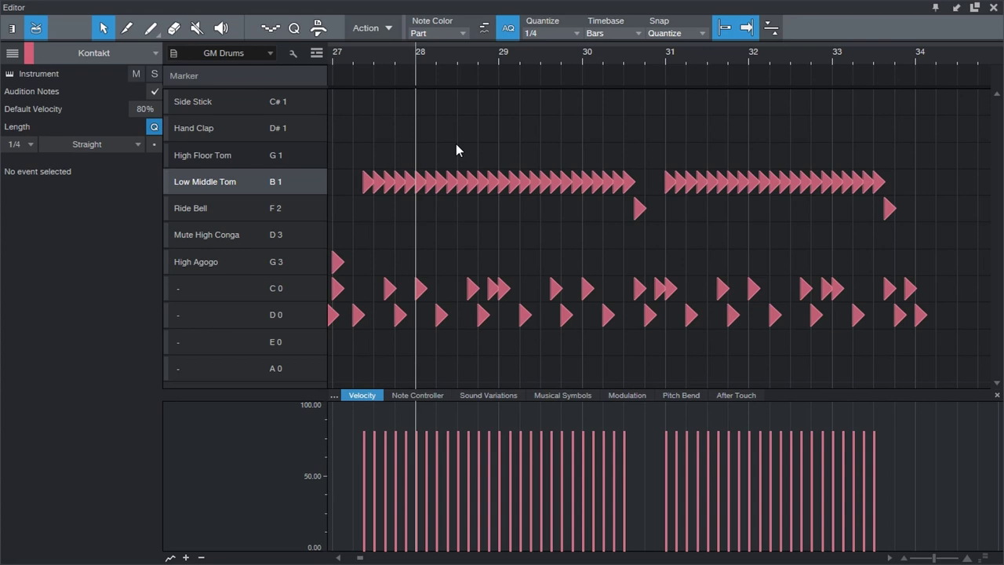
click(354, 63)
key(space)
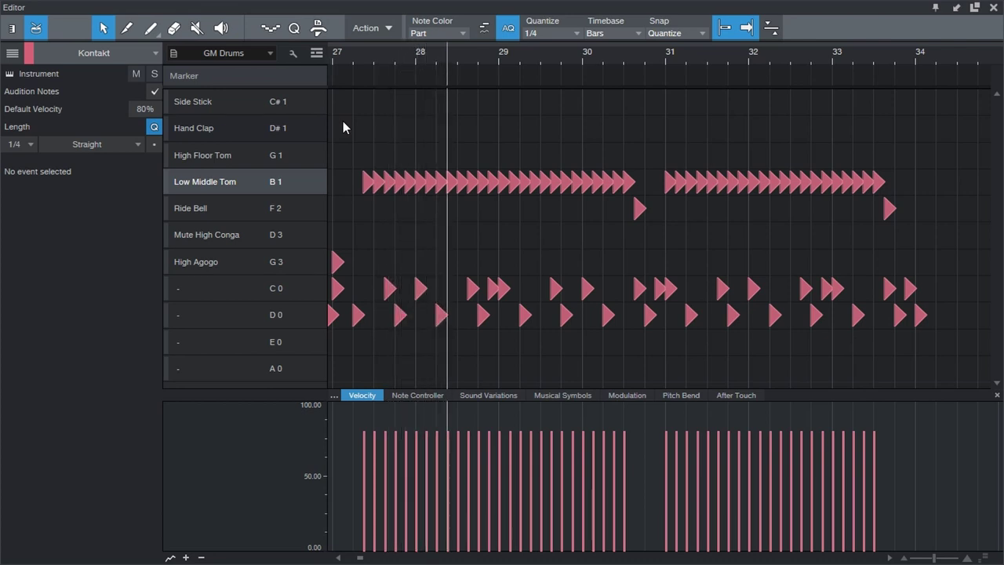
key(space)
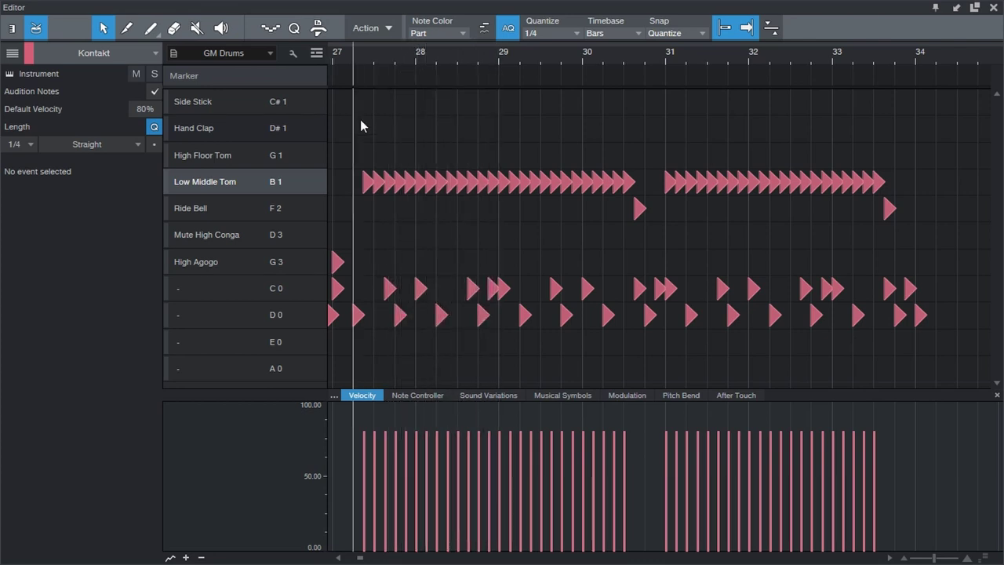
- Select every second Low Middle Tom note in bars 27 to 30 by event count, starting at position 1, and lower their velocity
mouse_move(387, 61)
mouse_down()
mouse_move(412, 74)
mouse_move(410, 83)
mouse_move(404, 71)
mouse_up()
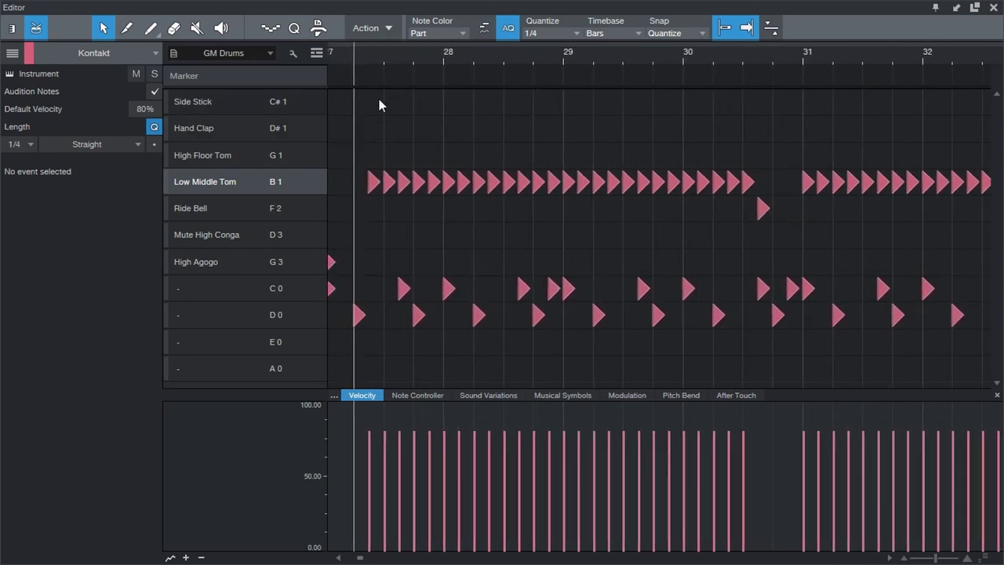
drag(353, 115, 774, 201)
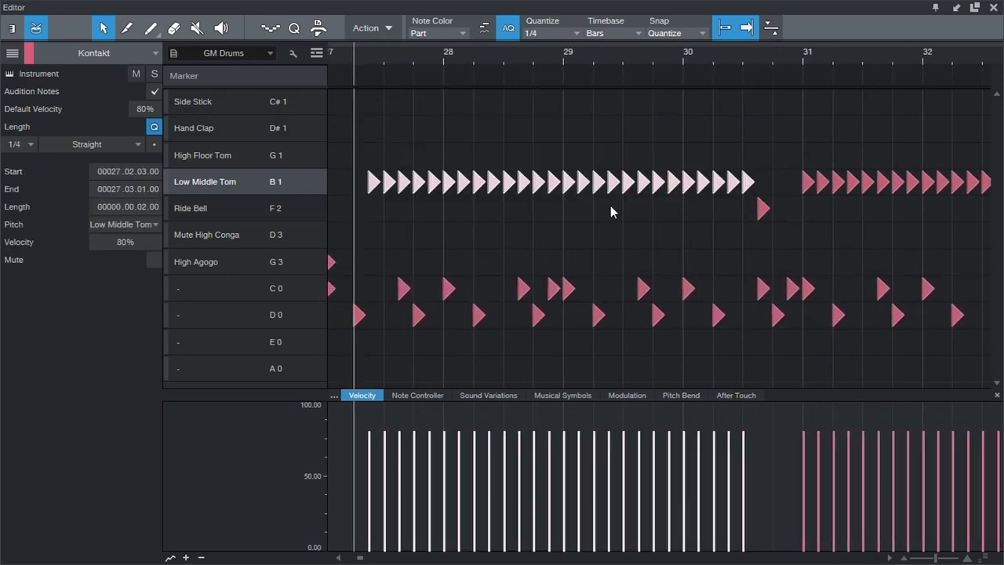
right_click(373, 185)
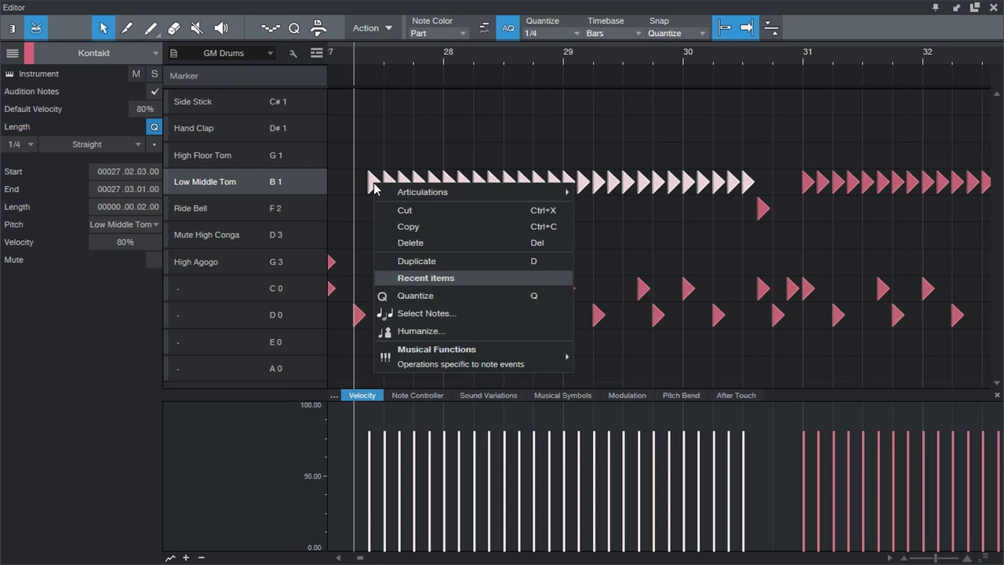
click(495, 315)
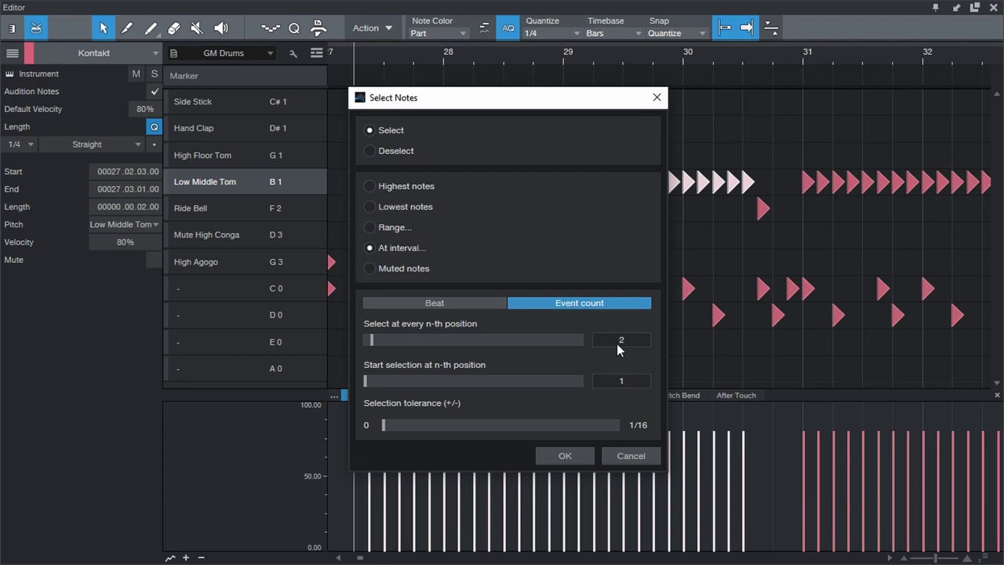
click(565, 457)
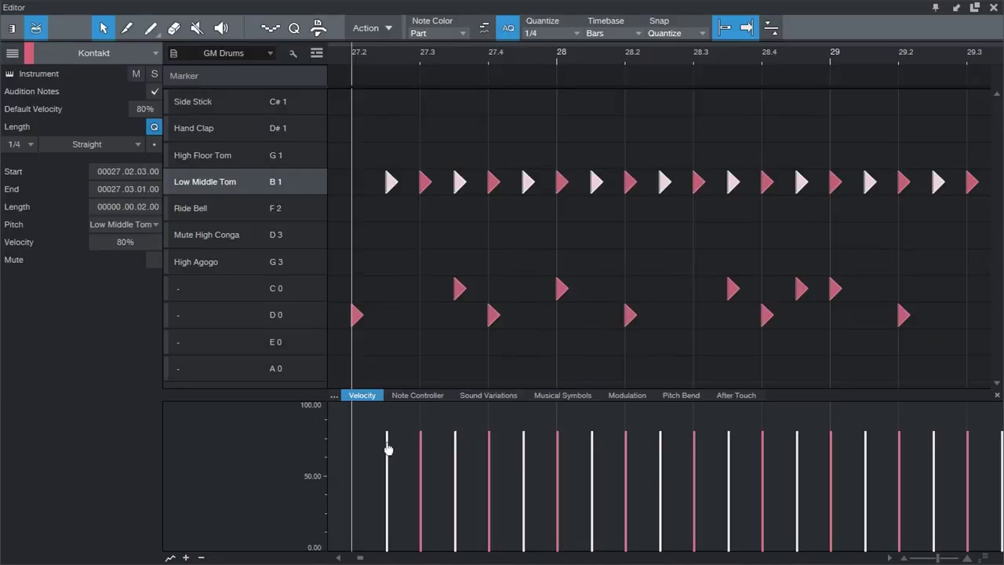
drag(386, 448, 388, 499)
key(space)
- Raise the bar 27 to 30 Low Middle Tom run to alternating velocities of about 55% and 89%, and play it back
drag(451, 57, 452, 36)
drag(403, 142, 651, 196)
drag(644, 468, 644, 452)
click(463, 142)
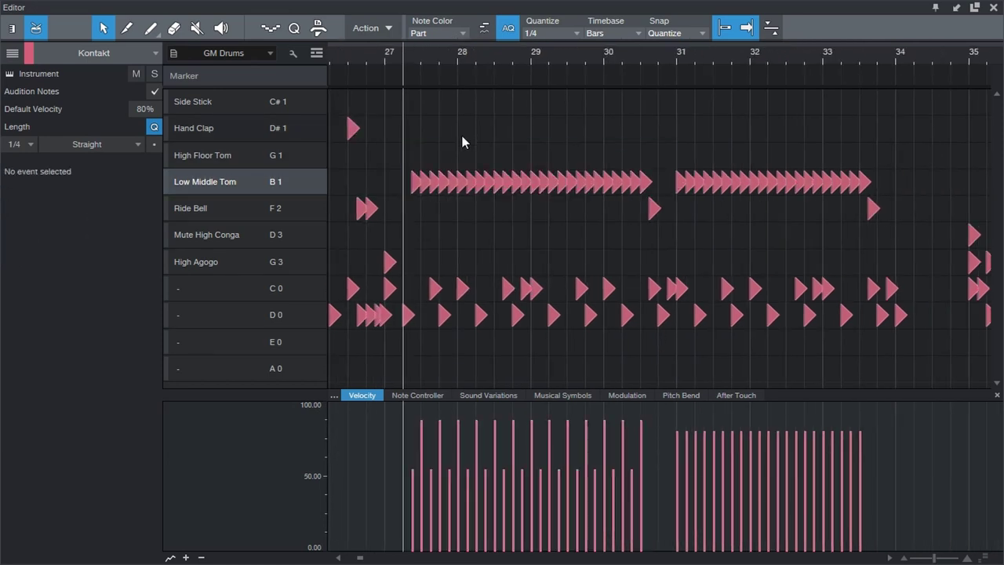
key(space)
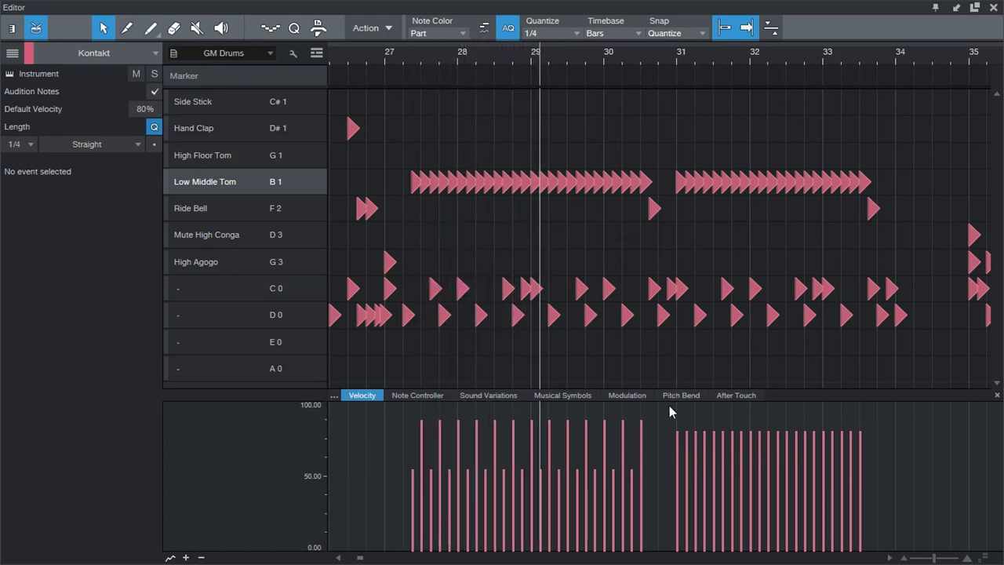
key(space)
- Lower the bar 27 to 30 Low Middle Tom run to alternating velocities of about 23% and 56%, and play it back
drag(643, 422, 644, 454)
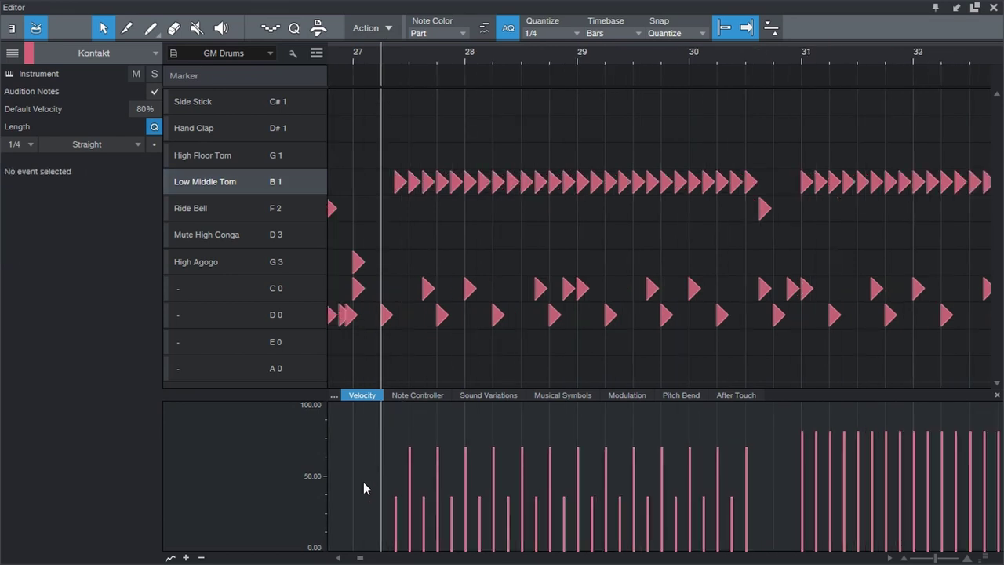
drag(773, 485, 371, 527)
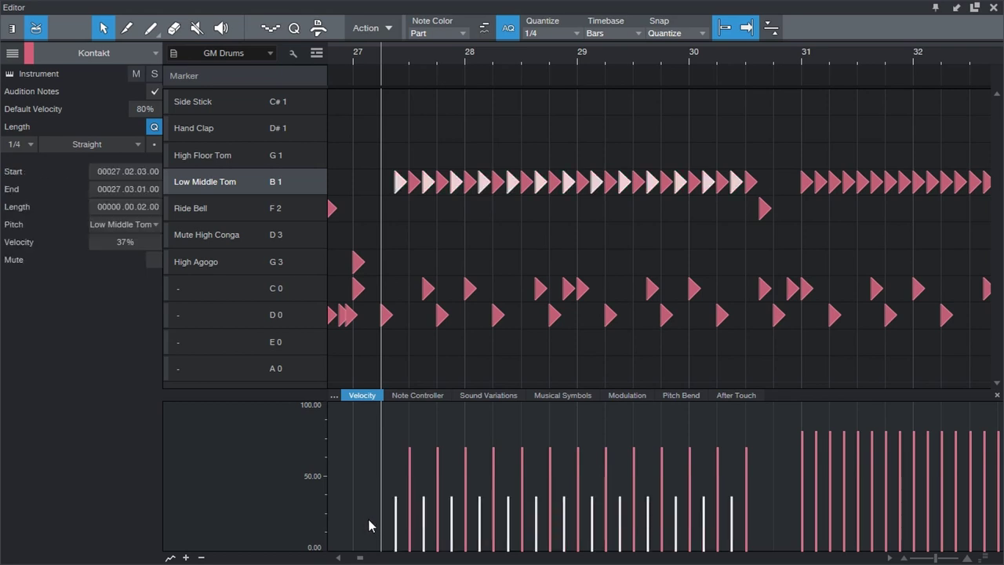
drag(724, 511, 732, 531)
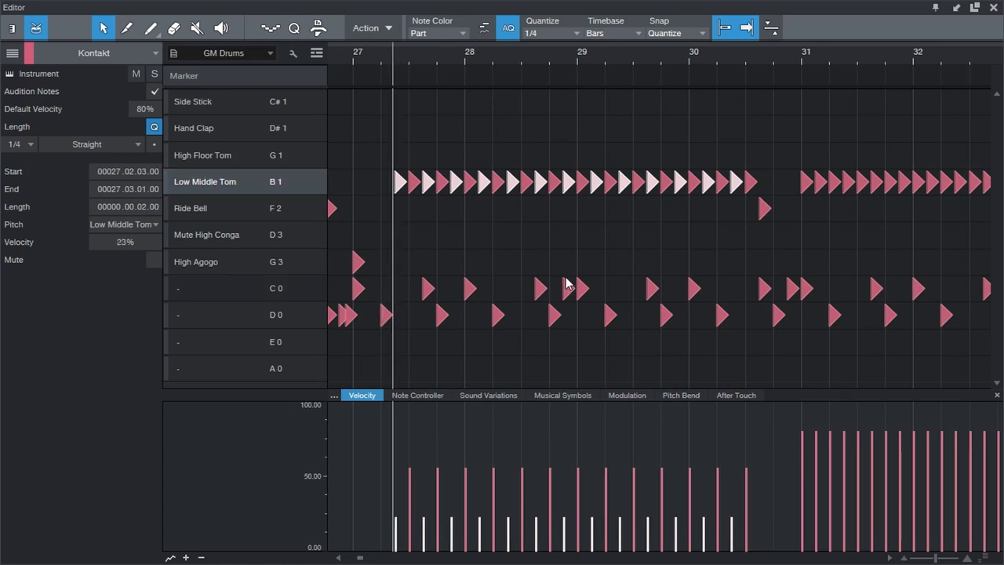
click(532, 217)
drag(458, 60, 442, 64)
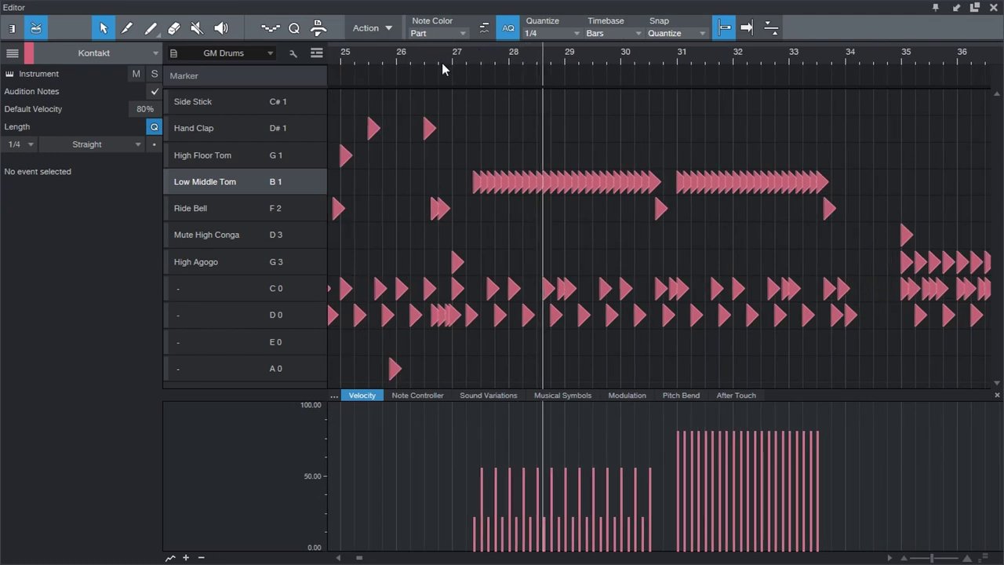
key(space)
- Enlarge the Velocity lane further and solo the Kontakt instrument
drag(797, 399, 797, 370)
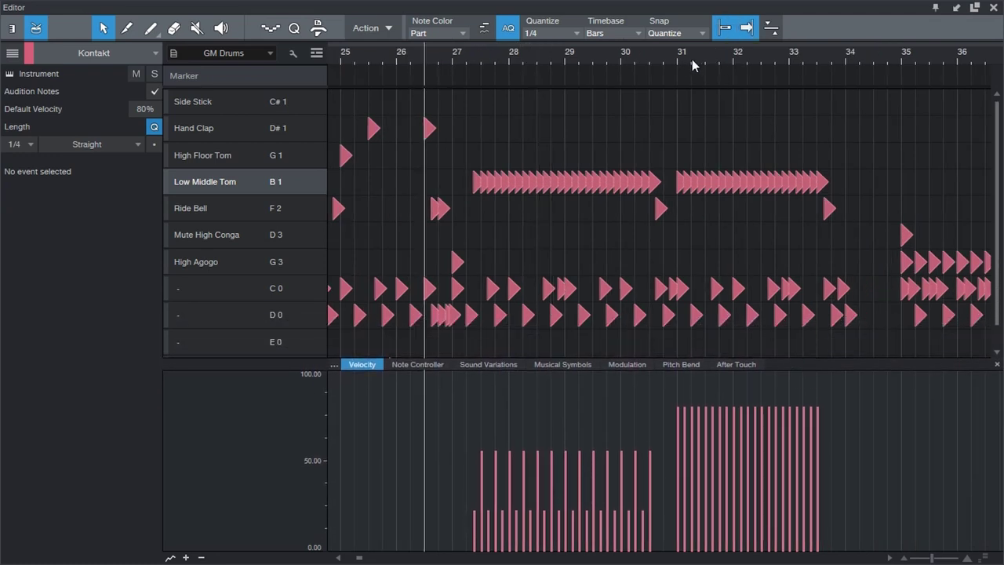
key(w)
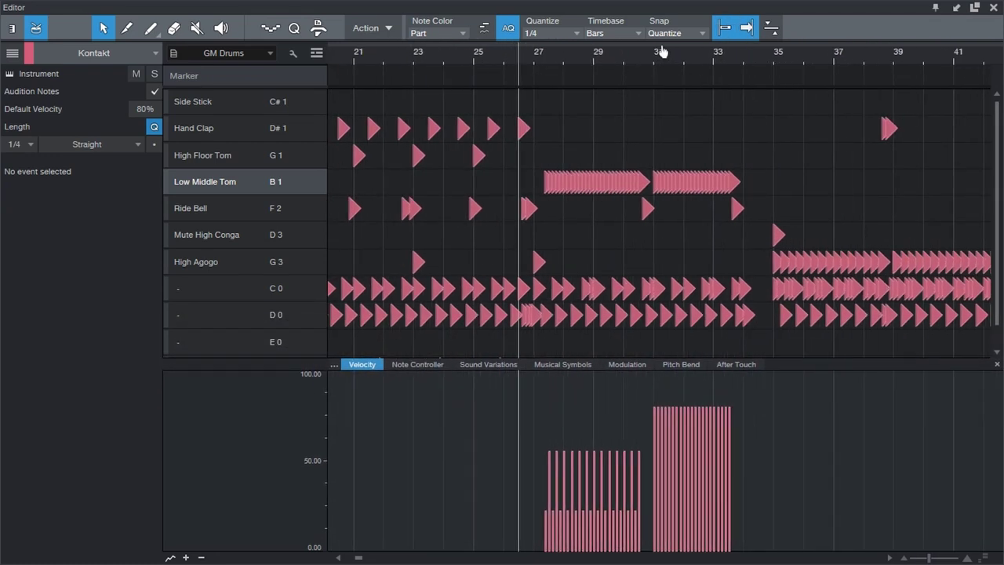
click(152, 29)
key(w)
key(w)
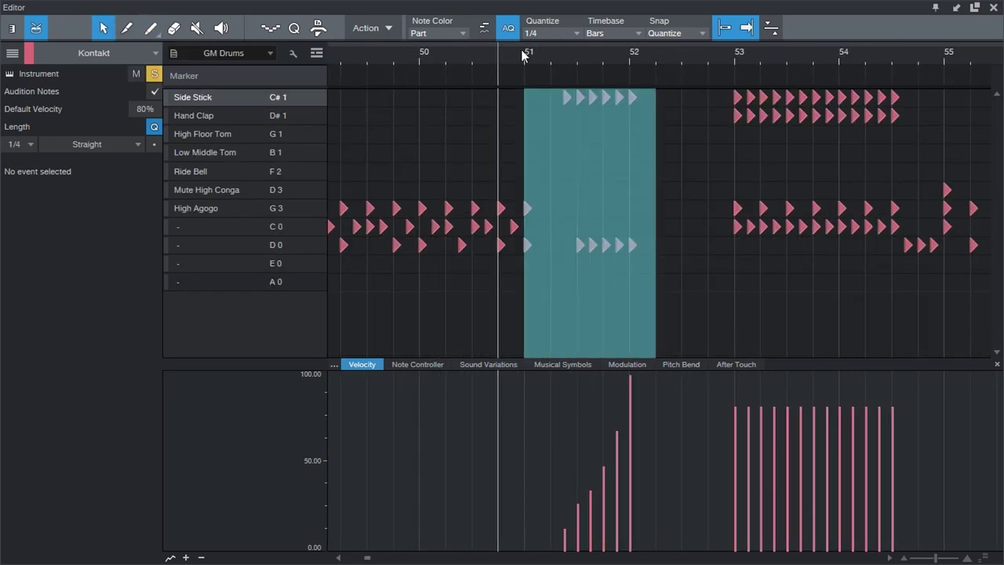
- Select the Side Stick and D 0 notes of the fill from 51.2.3 to bar 52 and set their velocity to 80%
drag(524, 54, 554, 50)
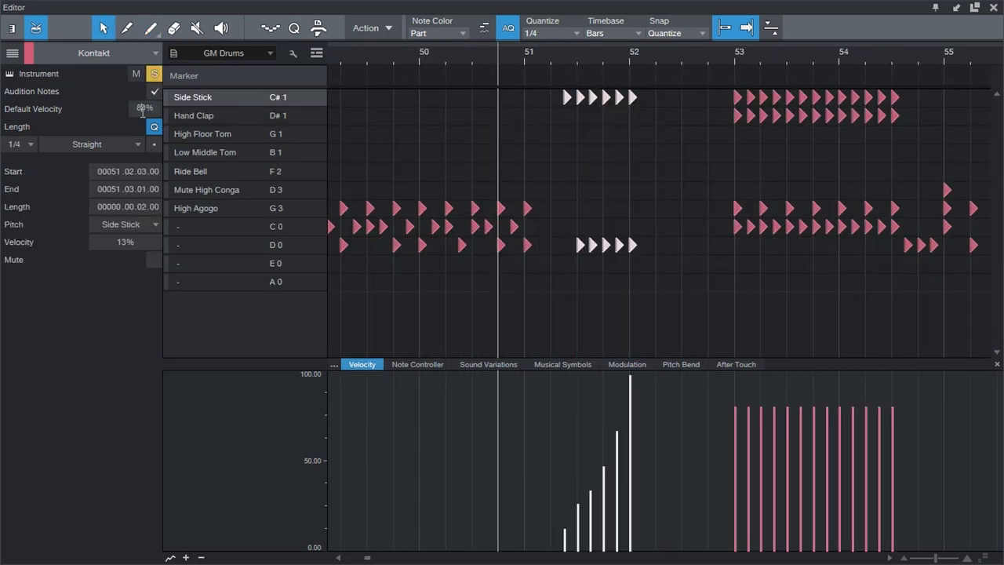
key(Return)
key(ctrl+z)
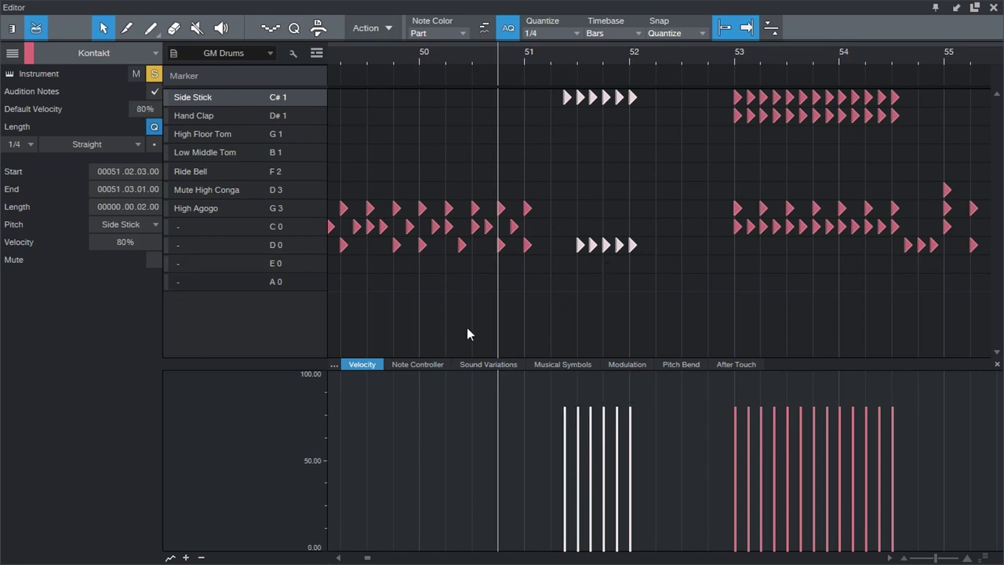
- Draw a rising velocity ramp from about 14% to 93% over the bar 51 Side Stick notes with the Paint tool and play it
key(3)
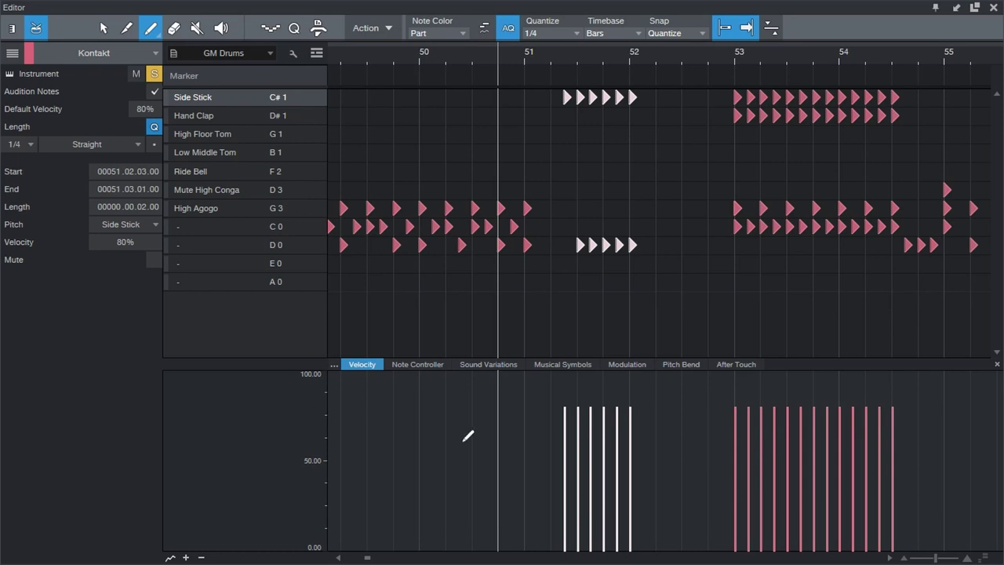
drag(561, 524, 636, 384)
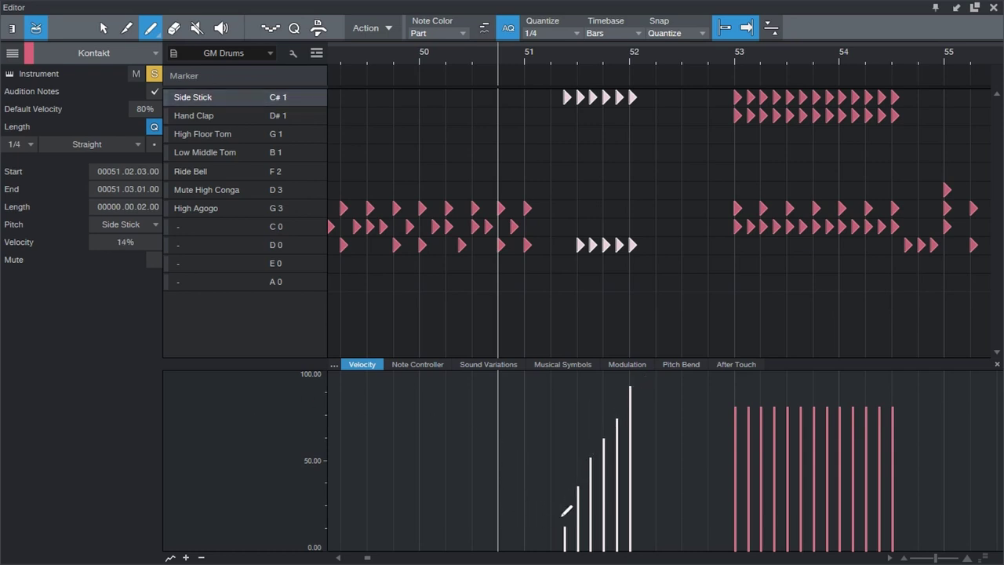
click(435, 59)
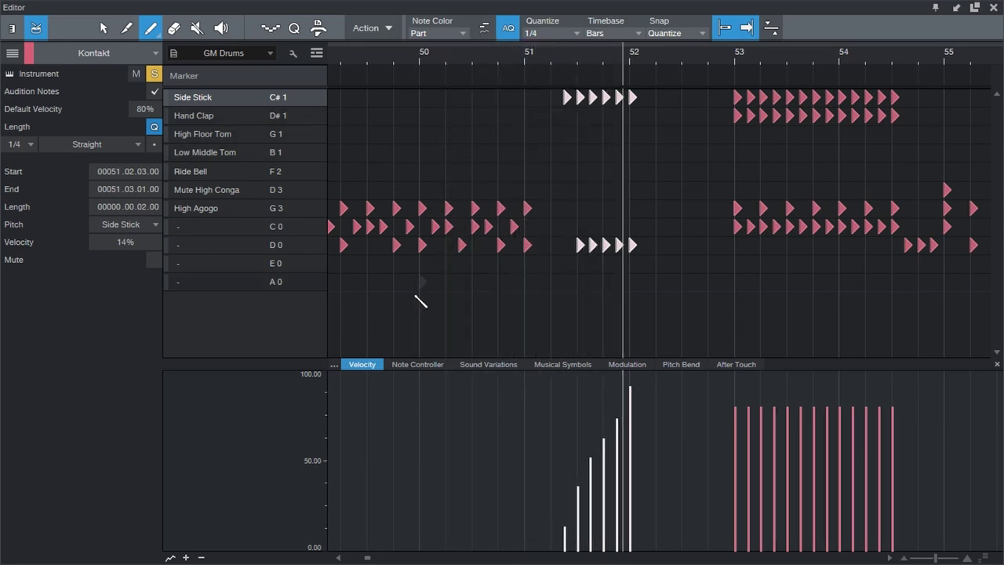
- Select the D 0 notes and the Side Stick notes of the bar 51 fill in turn to compare their velocities
key(1)
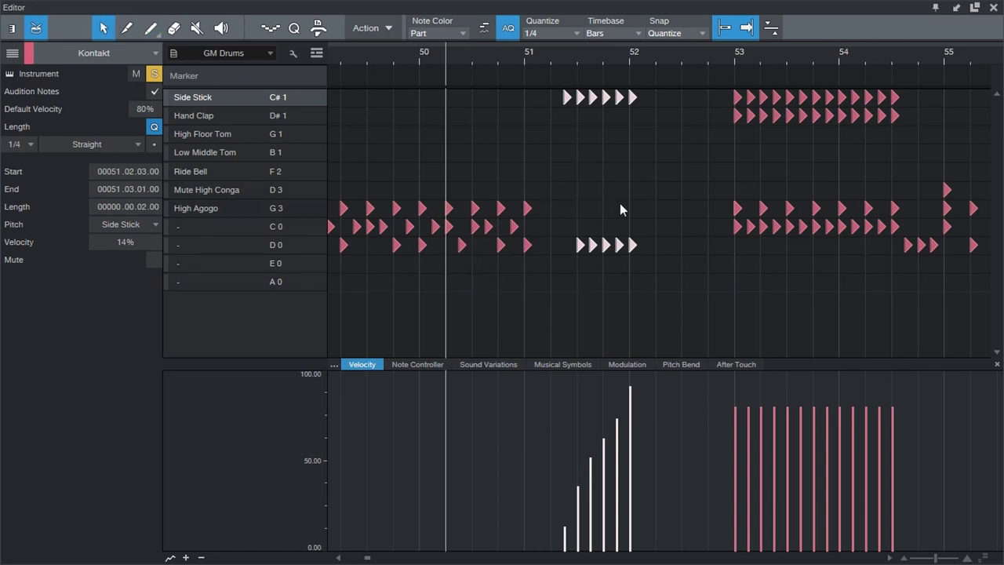
drag(656, 273, 552, 235)
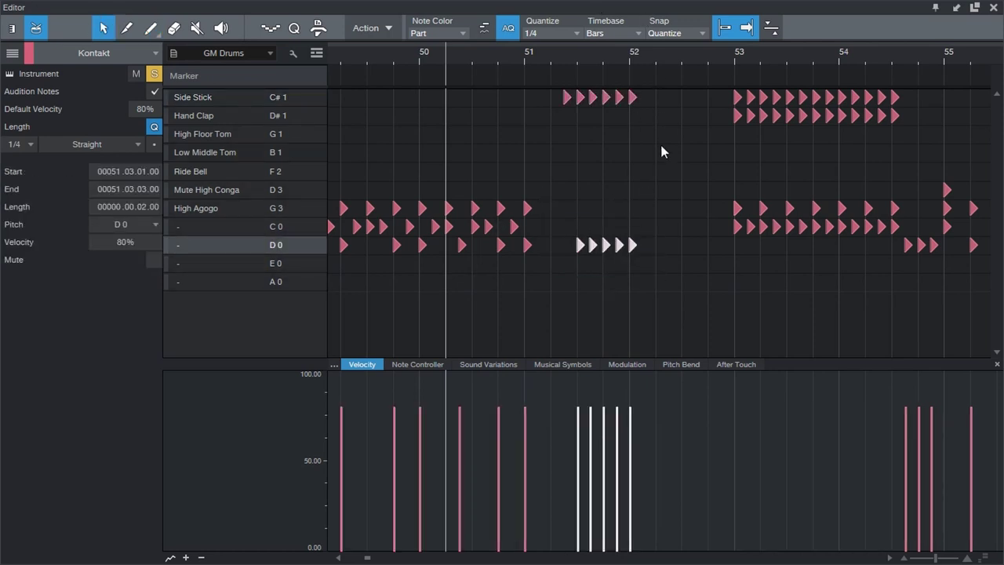
drag(655, 145, 553, 51)
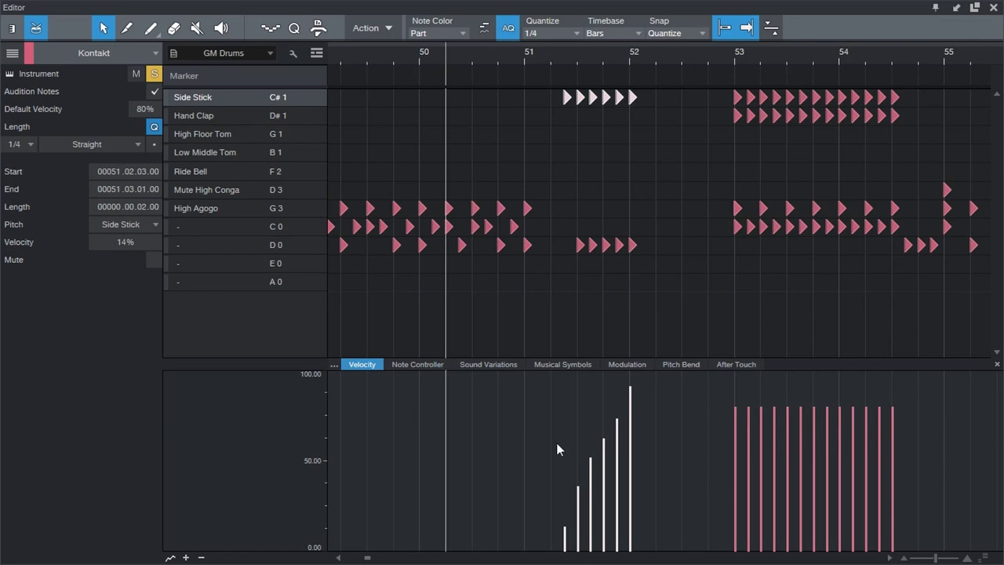
- Select the bar 51 D 0 notes and draw a rising velocity ramp over the fill with the Paint tool
click(638, 285)
drag(656, 355, 553, 204)
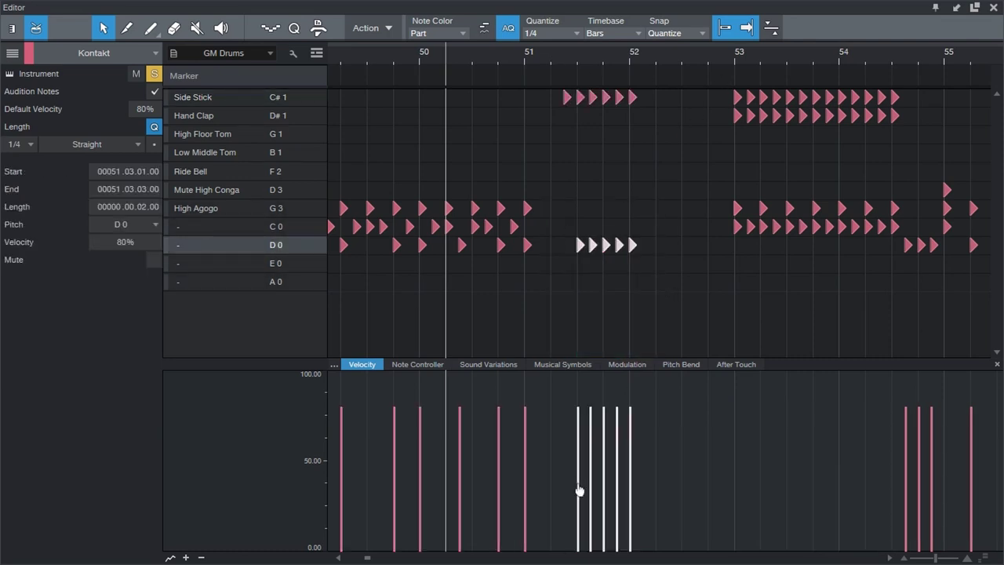
key(5)
drag(582, 524, 635, 396)
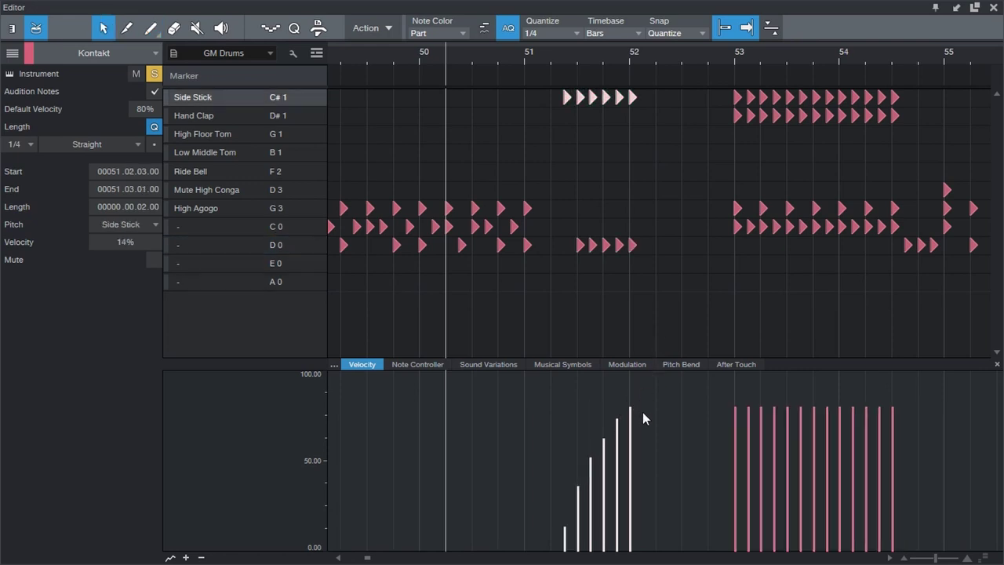
- Adjust the bar 51 Side Stick velocities to about 22% for the first, 68%, 80% and 91% for the last three, and play the fill
click(644, 415)
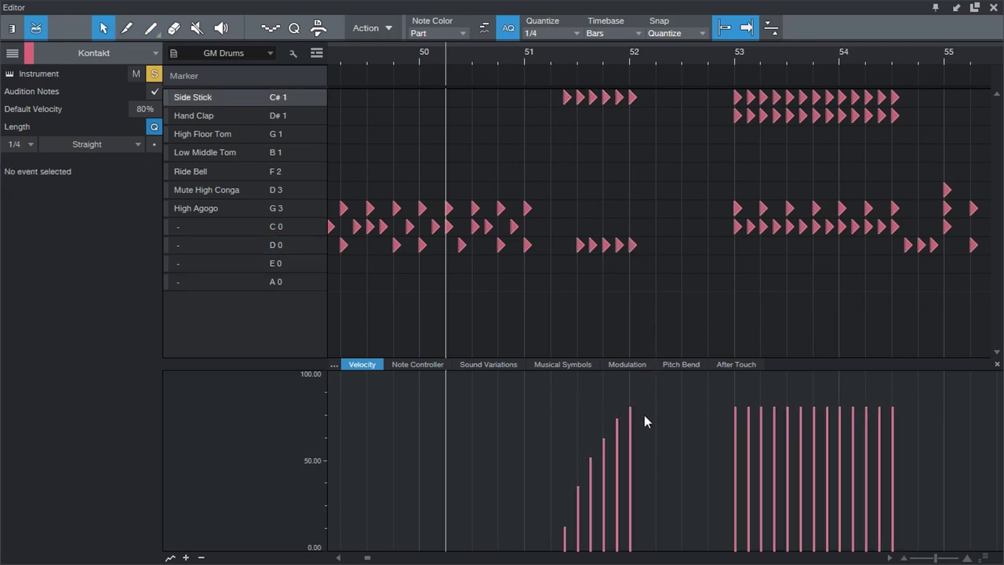
mouse_move(632, 410)
mouse_down()
mouse_move(632, 383)
mouse_move(635, 401)
mouse_up()
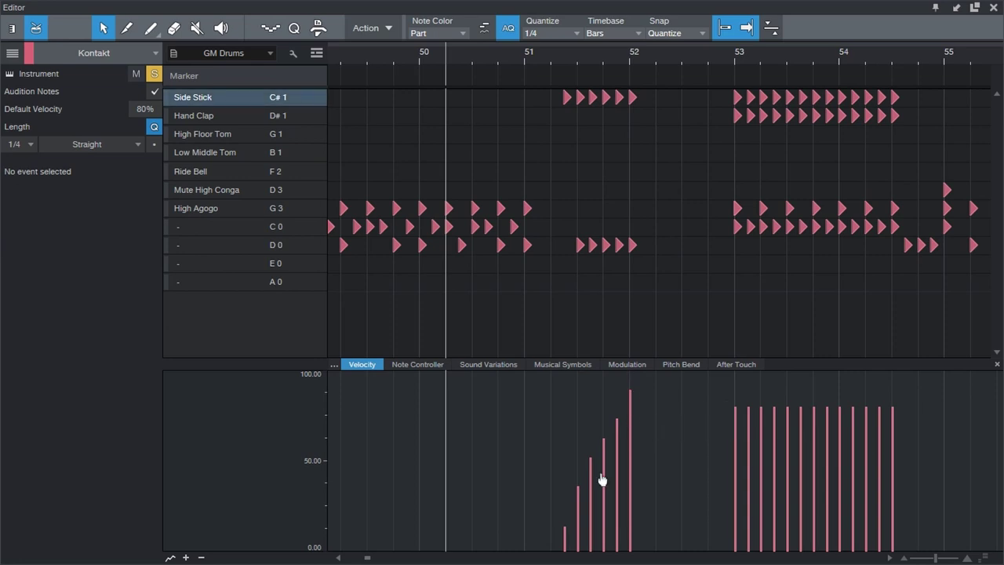
drag(605, 463, 623, 440)
drag(567, 533, 570, 524)
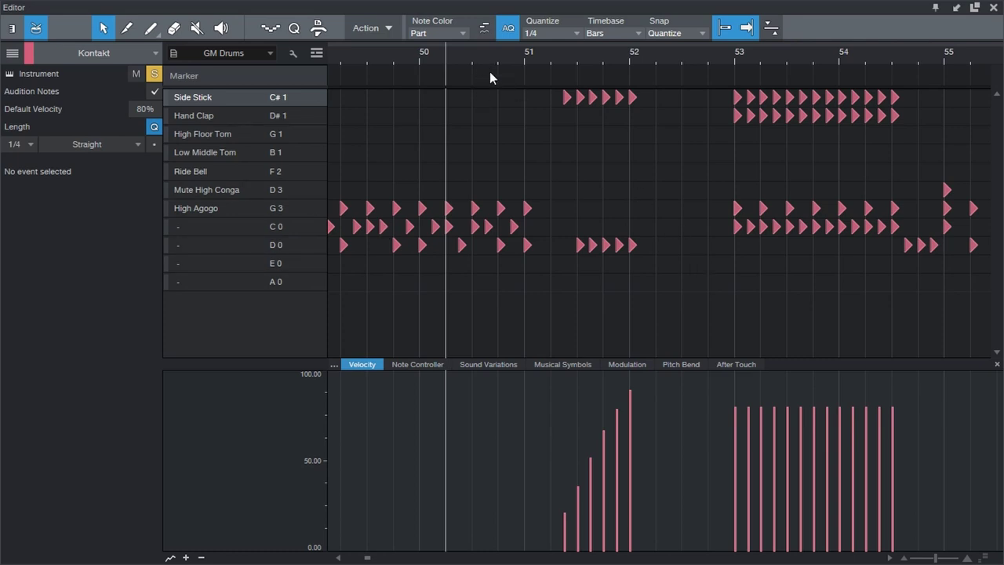
key(space)
key(space)
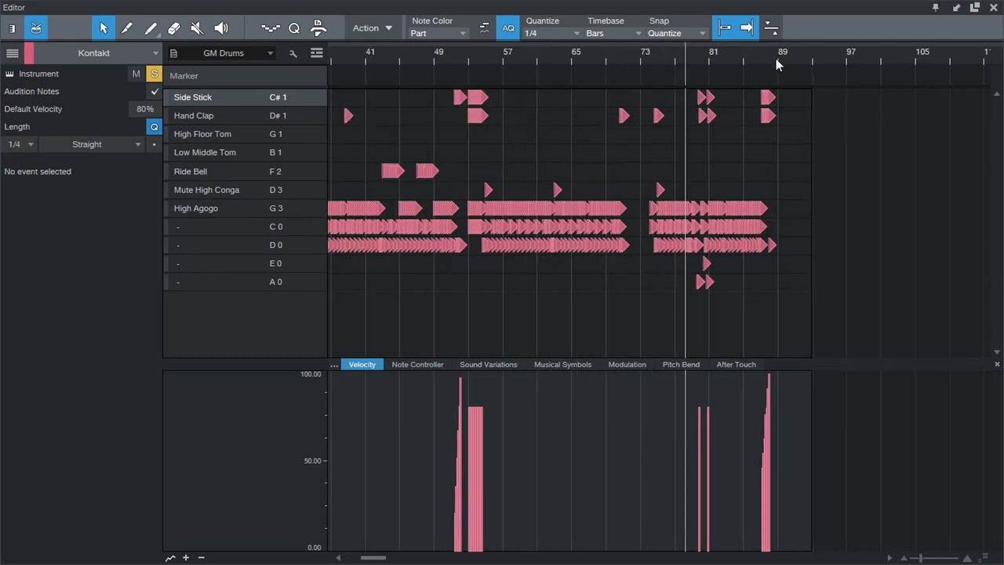
- Locate the fill near bar 87 and review its Side Stick velocity ramp
drag(776, 59, 709, 118)
click(497, 60)
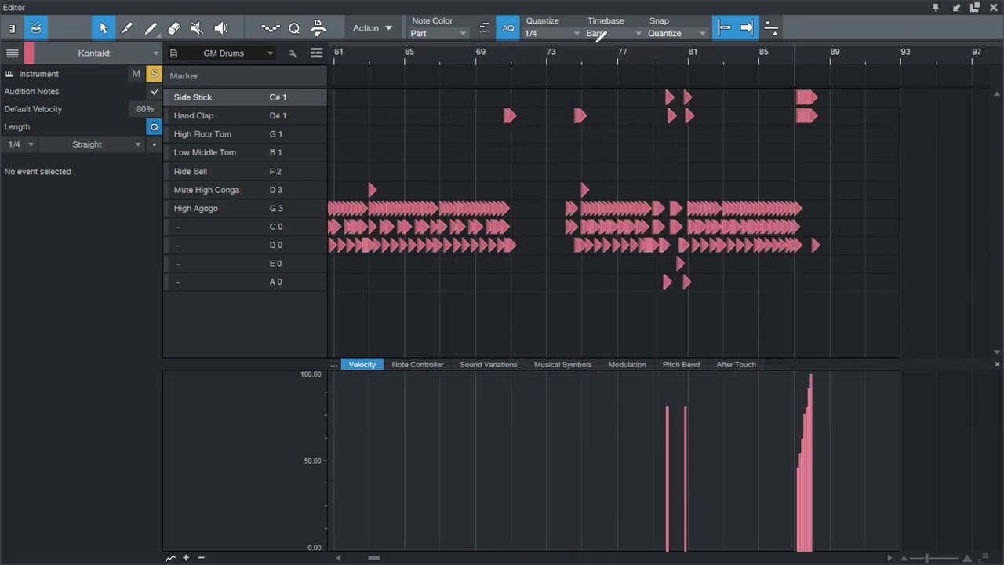
drag(597, 41, 747, 27)
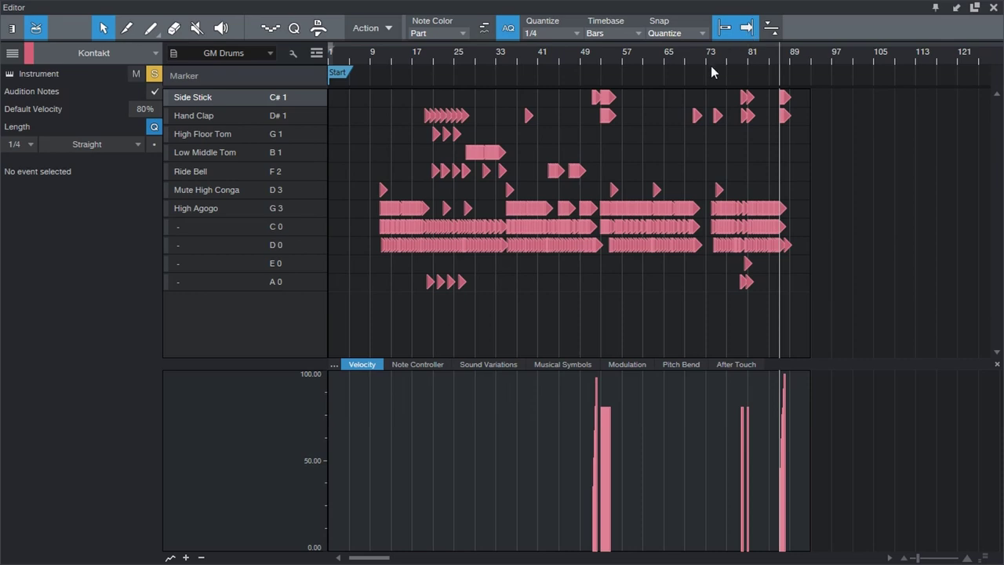
- Select all drum notes and humanize them with a velocity range of -7% to 8% and a note start range of -0.00.04 to 0.00.04
drag(855, 358, 342, 16)
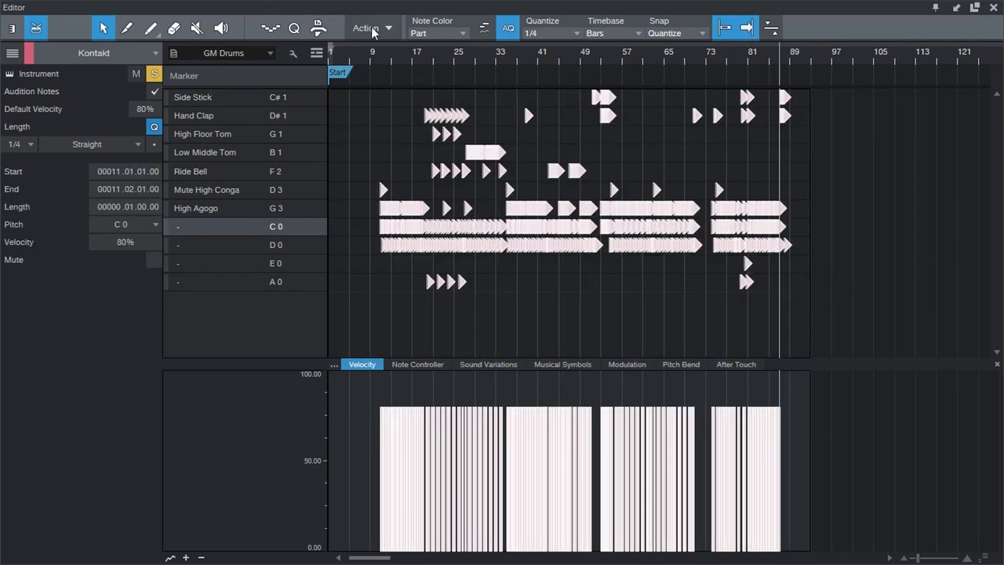
click(374, 29)
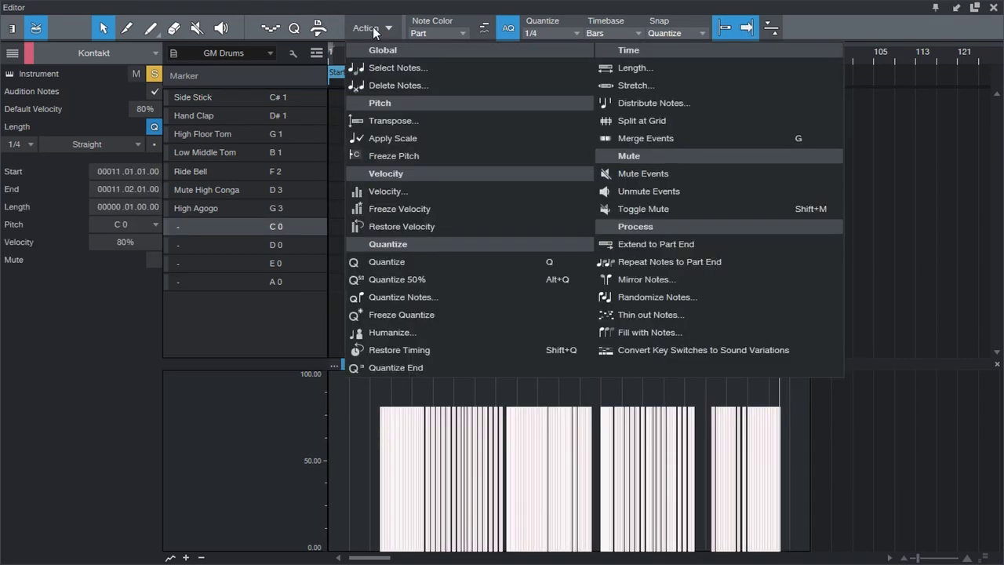
click(429, 336)
drag(474, 250, 454, 255)
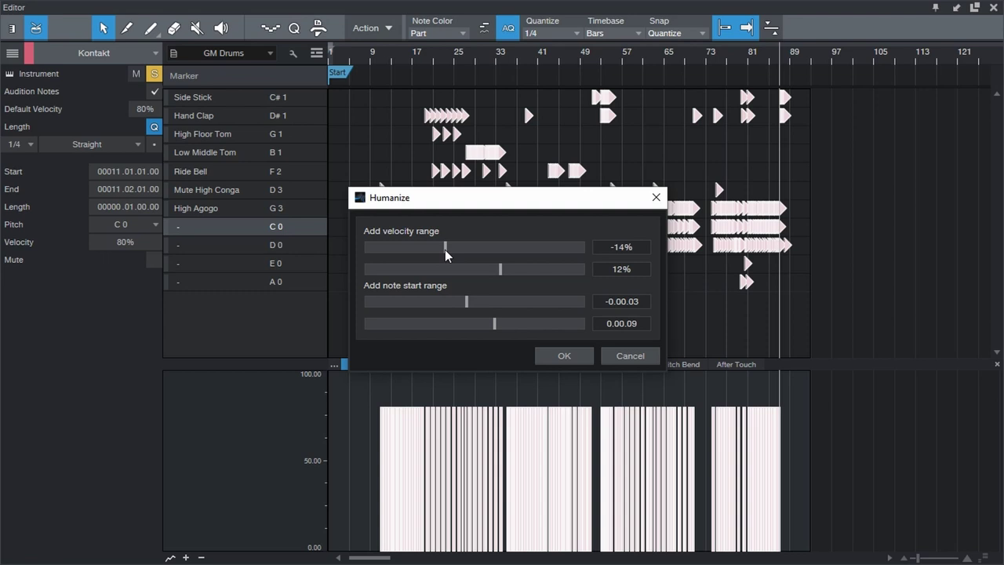
drag(445, 248, 493, 270)
drag(466, 301, 480, 304)
drag(475, 305, 474, 305)
drag(481, 325, 483, 325)
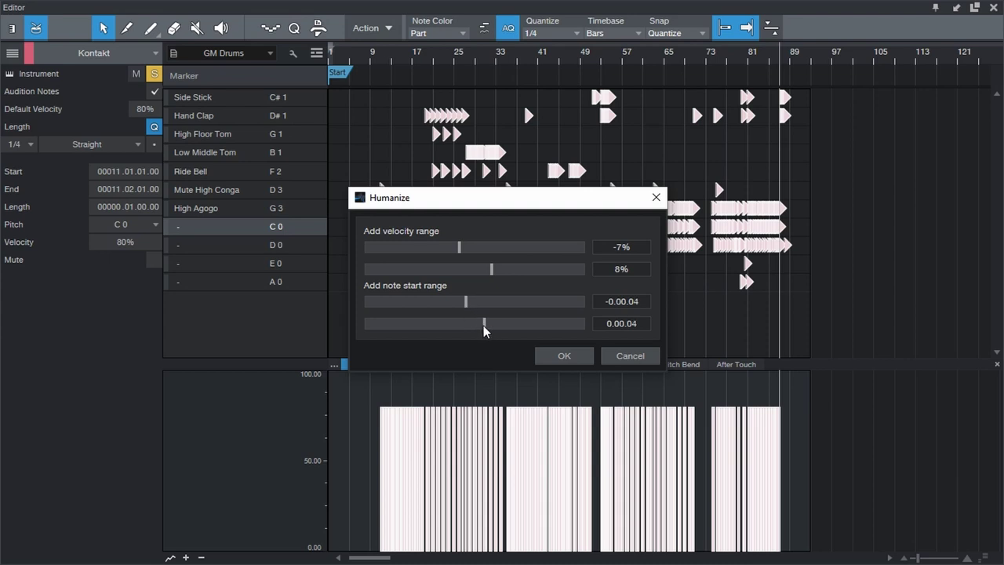
click(564, 356)
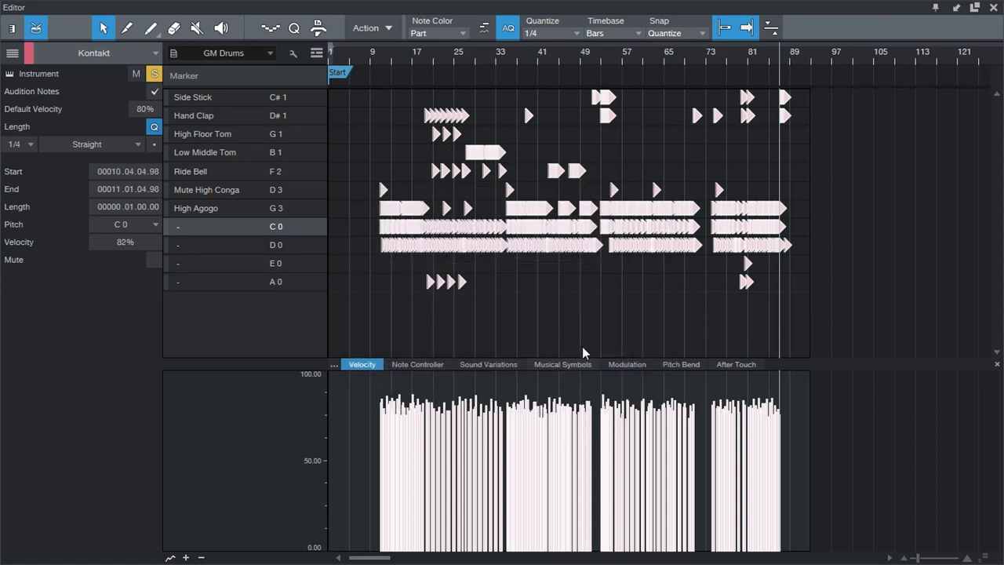
- Deselect the notes, inspect the humanized timing around bar 13, and undo the Humanize
click(528, 300)
drag(406, 51, 453, 157)
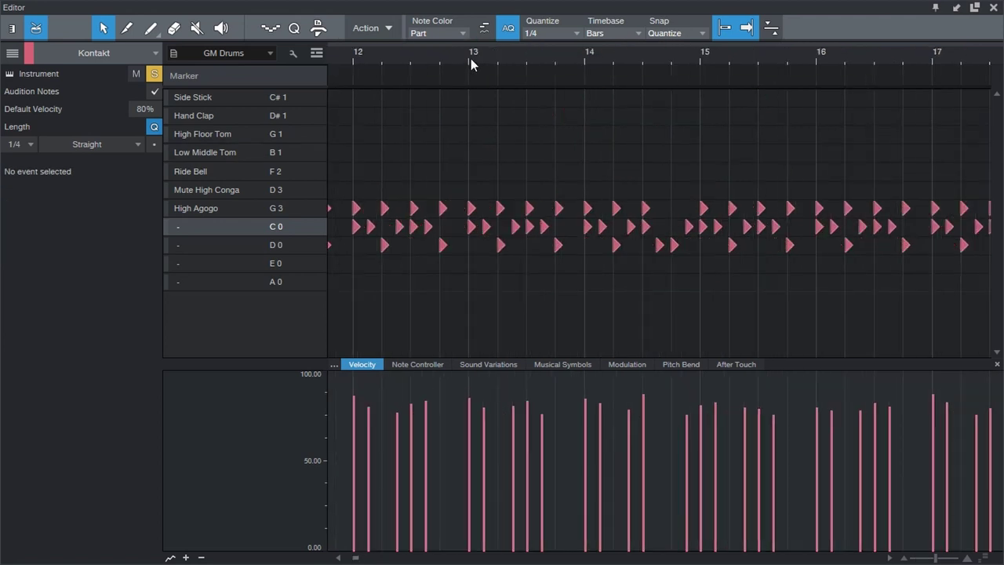
drag(470, 58, 625, 124)
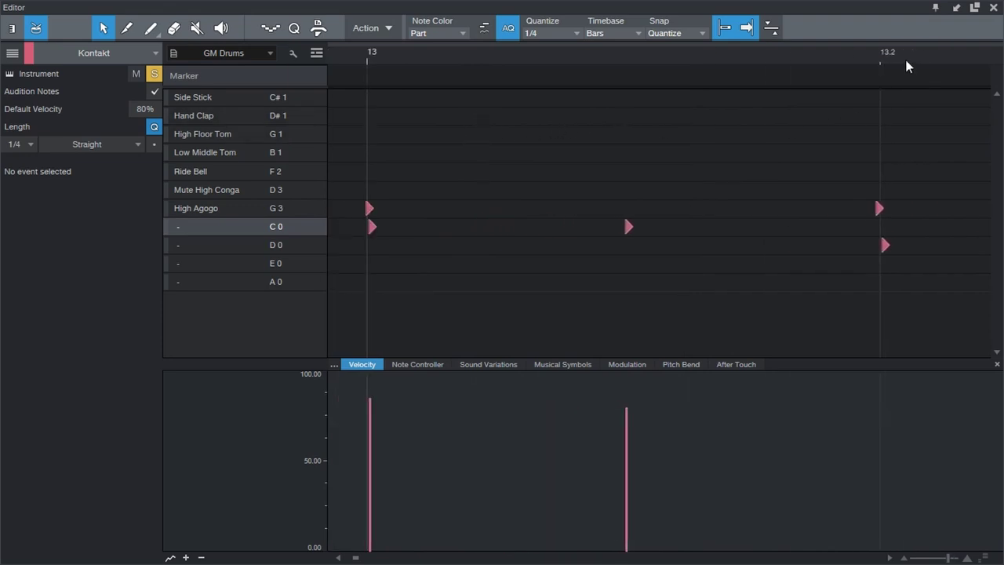
drag(906, 66, 834, 105)
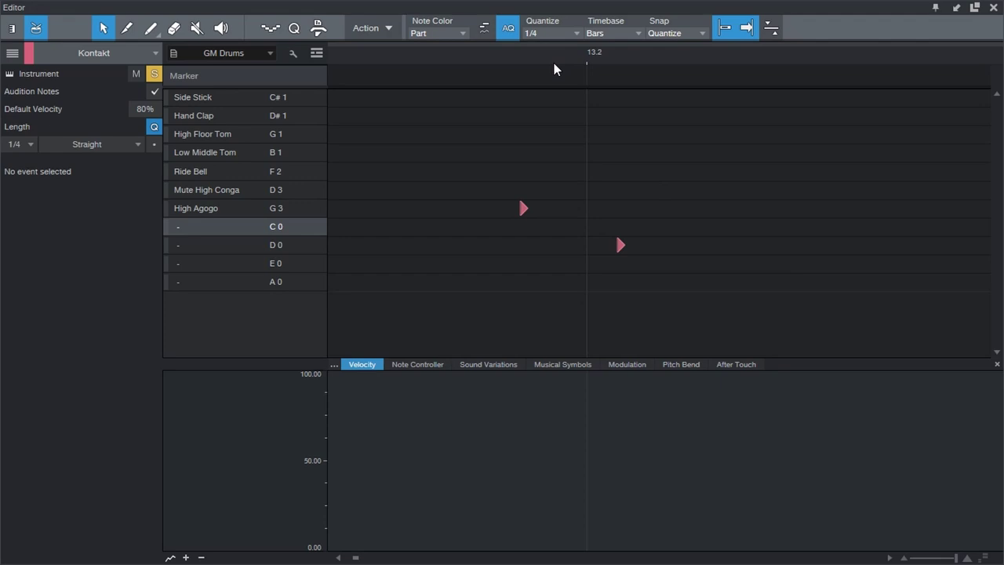
key(q)
drag(407, 66, 381, 7)
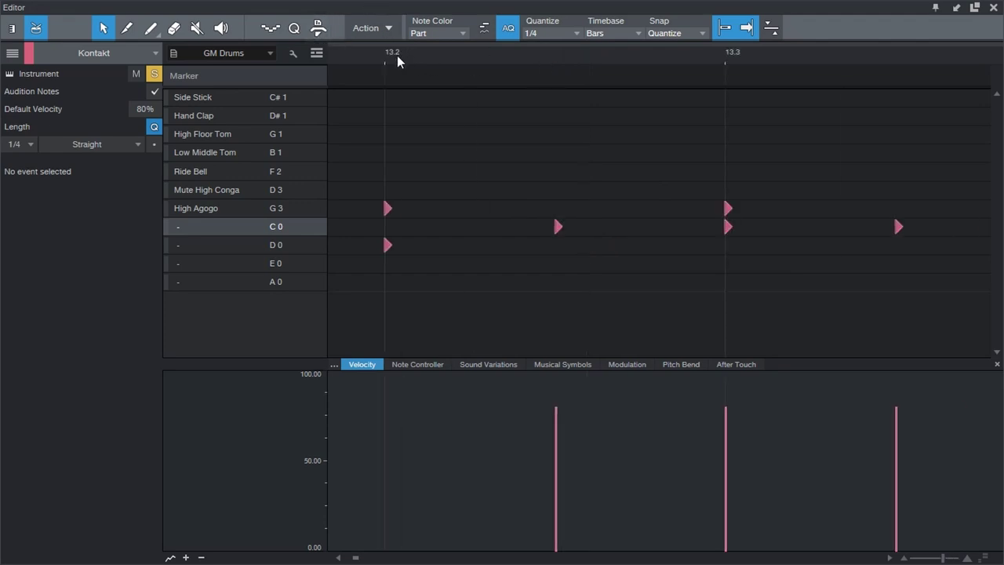
drag(399, 58, 424, 7)
- Humanize all drum notes with velocity range -7% to 8% and note start range -0.00.02 to 0.00.03, check bar 13, and clear the selection
drag(768, 354, 297, 28)
click(360, 32)
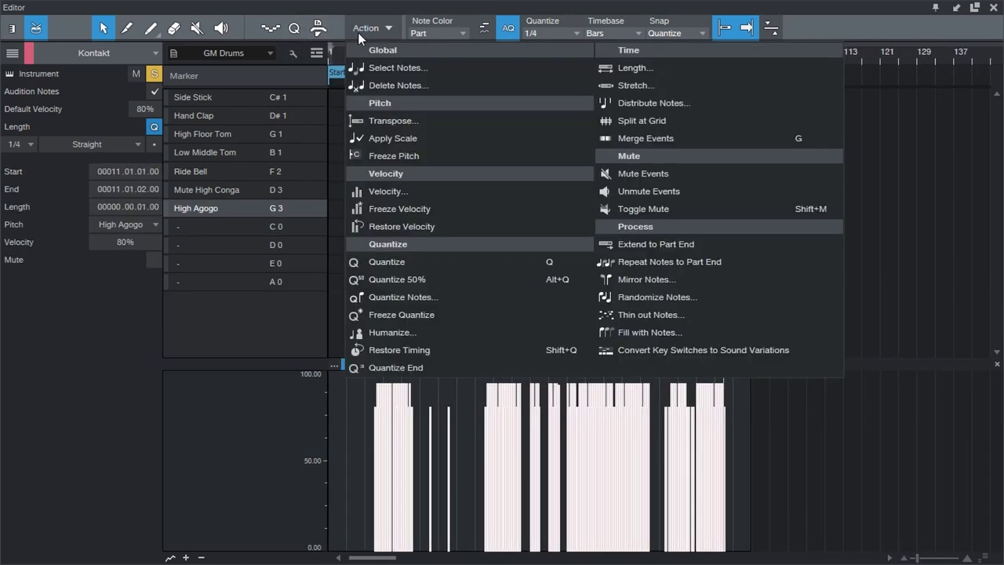
click(408, 333)
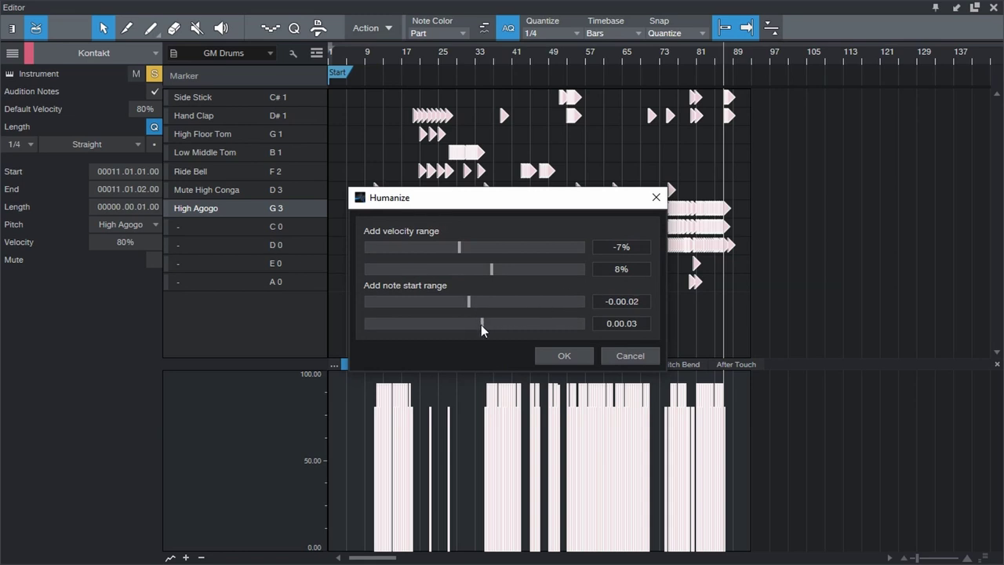
click(564, 355)
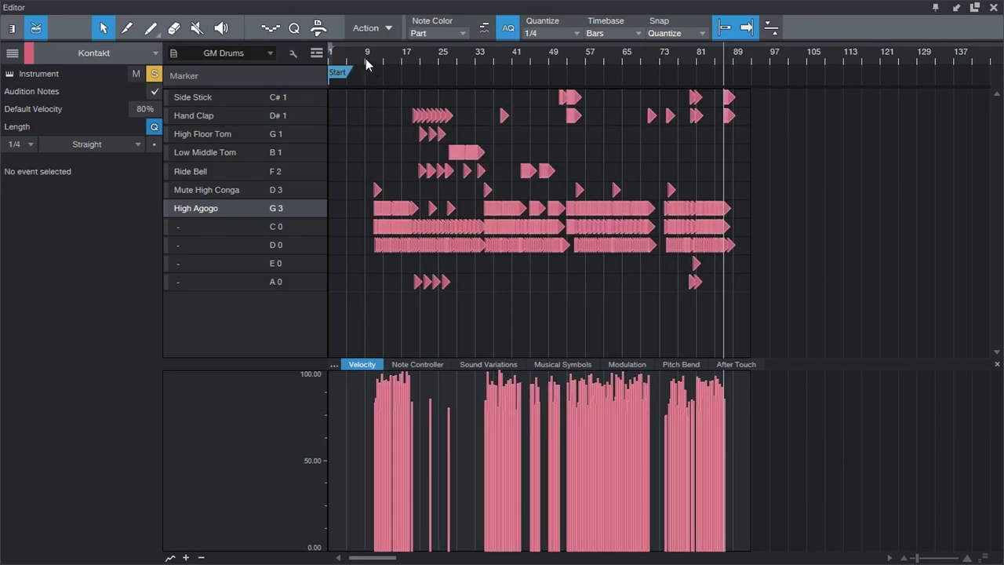
drag(377, 56, 488, 116)
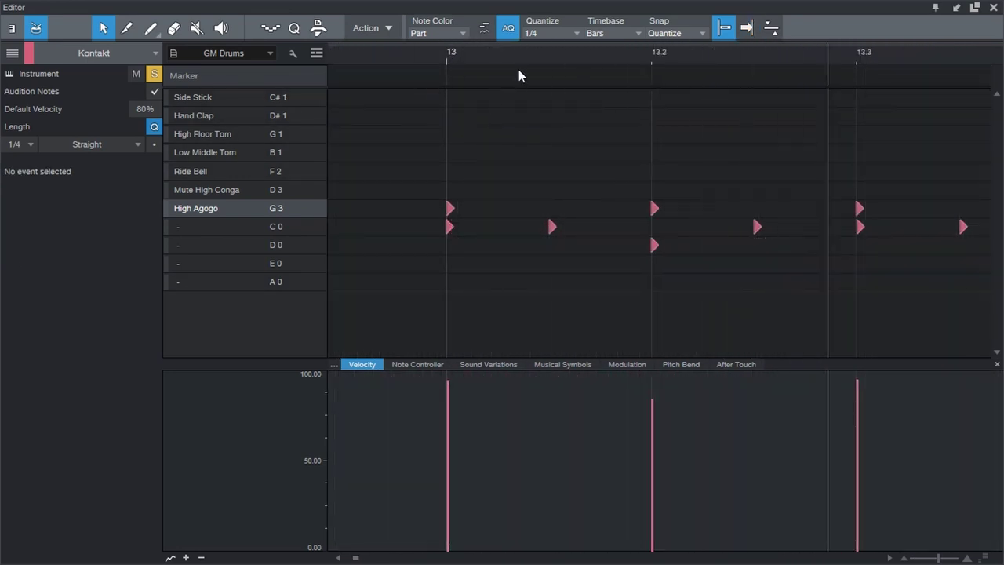
drag(510, 63, 491, 11)
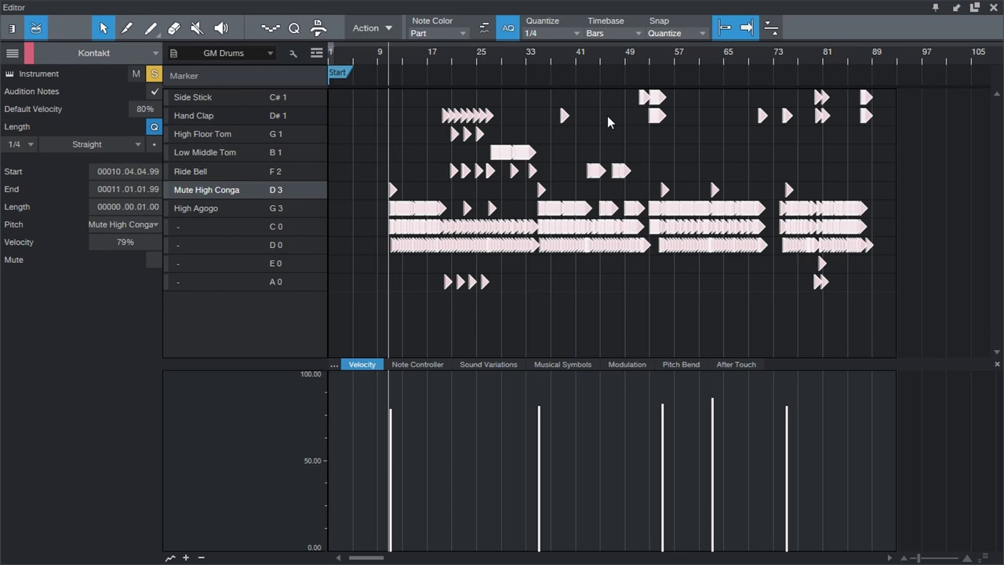
click(912, 263)
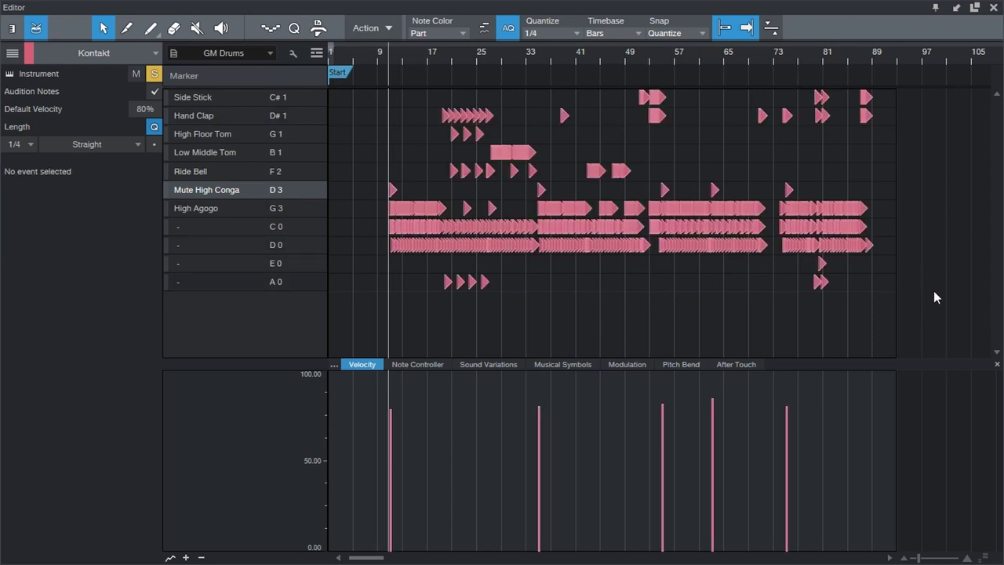
- Try quantizing all drum notes on the current grid, check the pattern from bar 11, and undo the quantization
drag(953, 338, 362, 65)
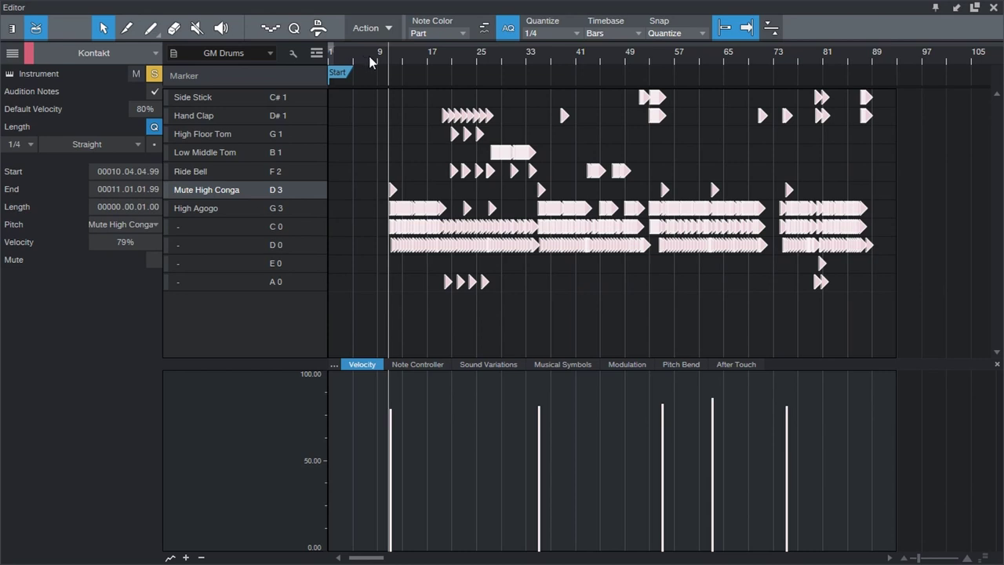
key(q)
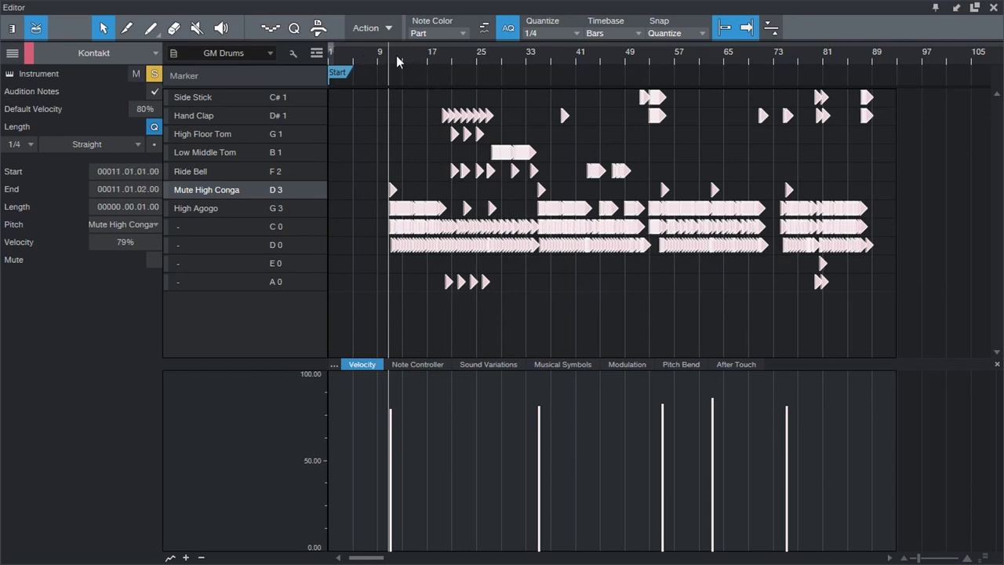
drag(397, 61, 492, 118)
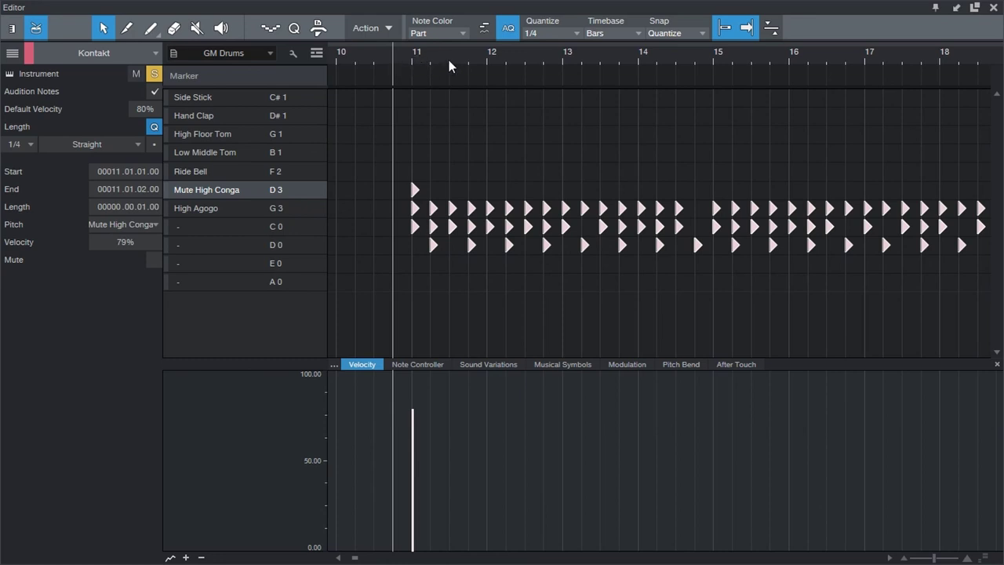
key(ctrl+z)
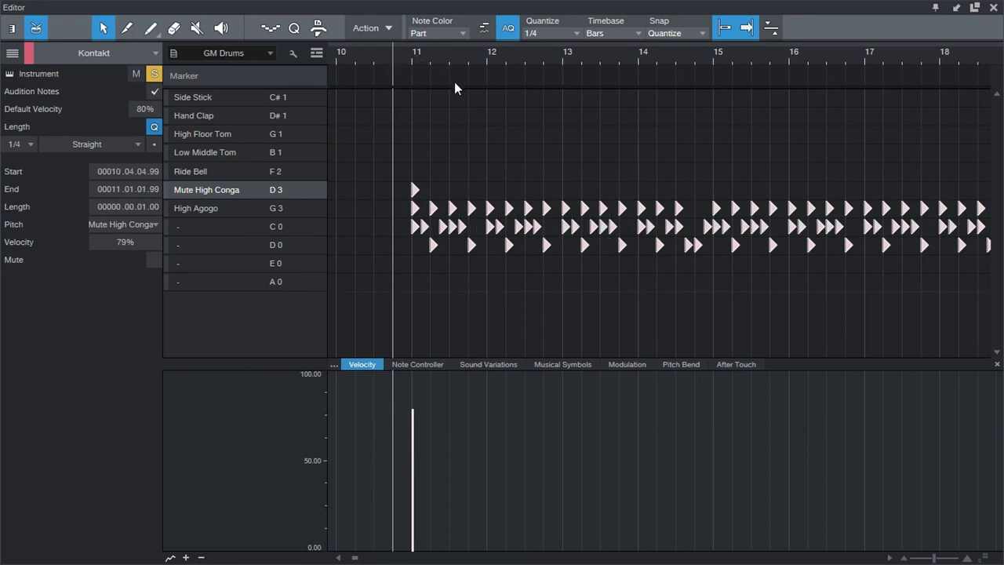
- Choose 1/4 as the quantize value, quantize the selected notes to check its effect on the C 0 pattern, and undo it
mouse_move(440, 59)
mouse_down()
mouse_move(446, 82)
mouse_move(432, 65)
mouse_move(392, 58)
mouse_move(430, 85)
mouse_up()
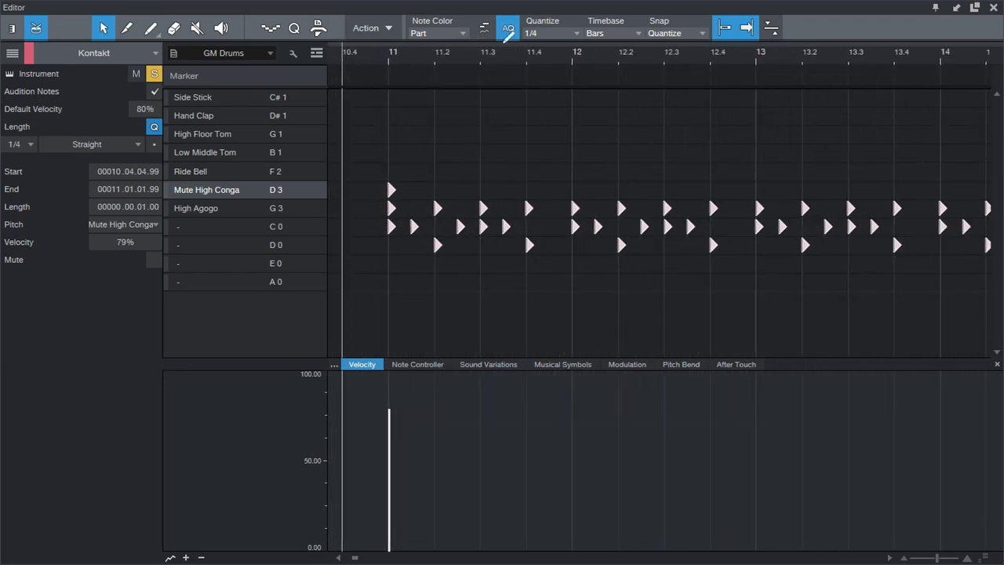
click(555, 39)
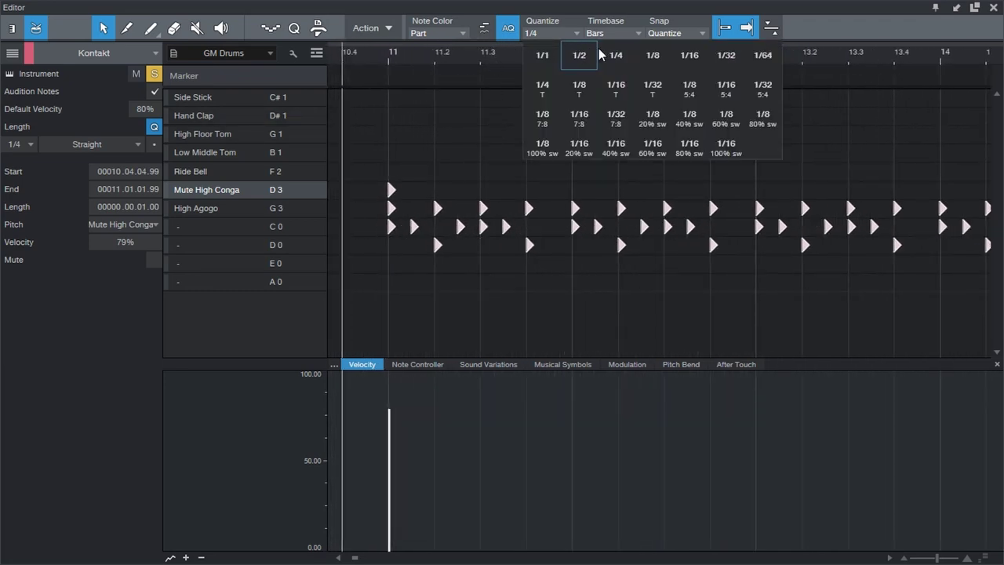
click(620, 49)
key(q)
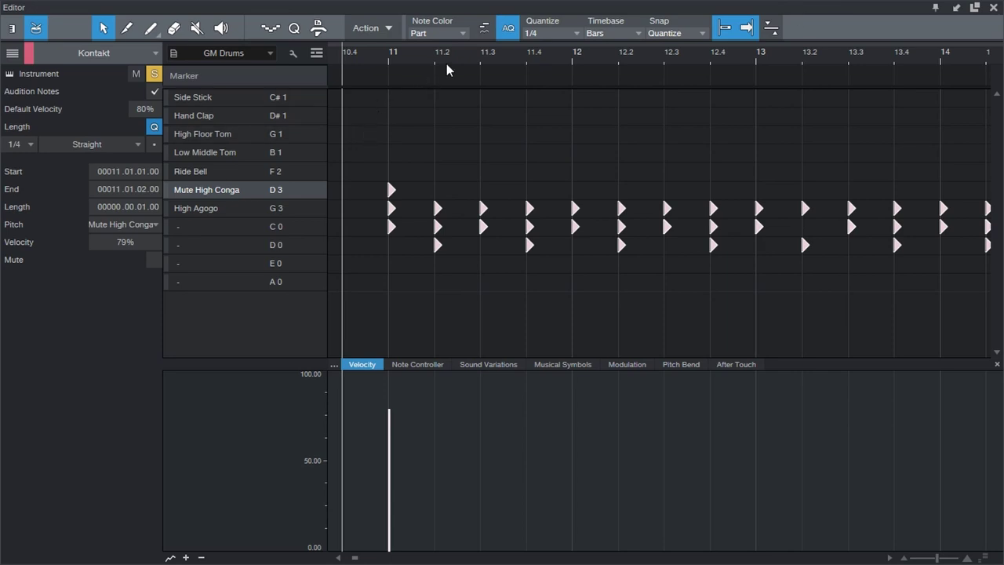
drag(457, 63, 427, 105)
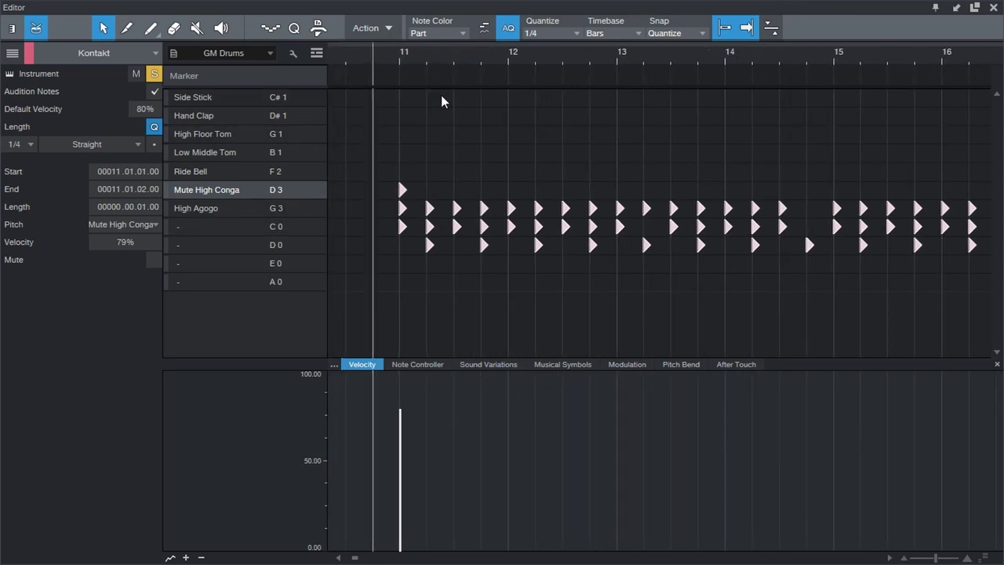
key(ctrl+z)
- Set the quantize value to 1/16, quantize all selected drum notes, and open the detailed Quantize settings
drag(415, 64, 426, 82)
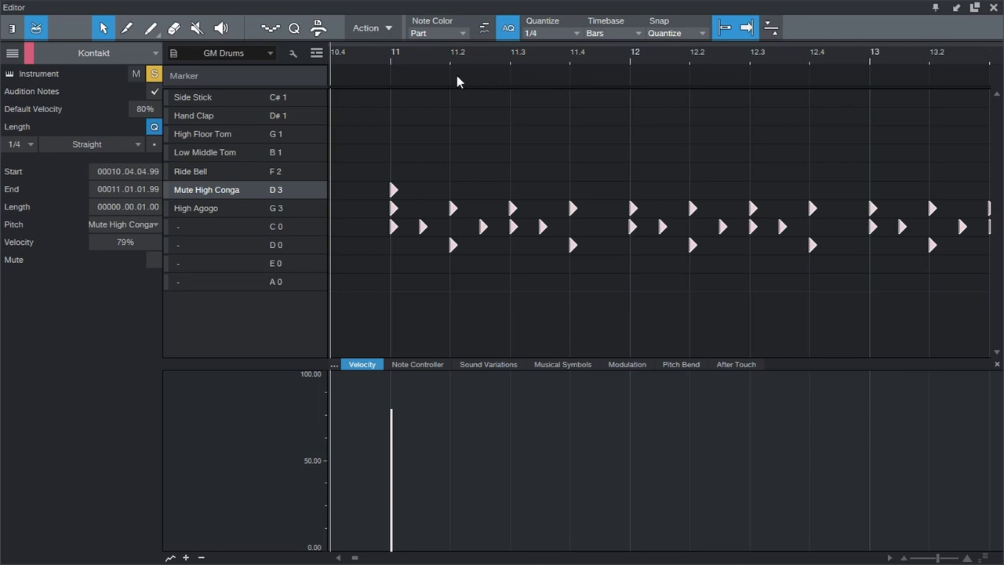
click(553, 33)
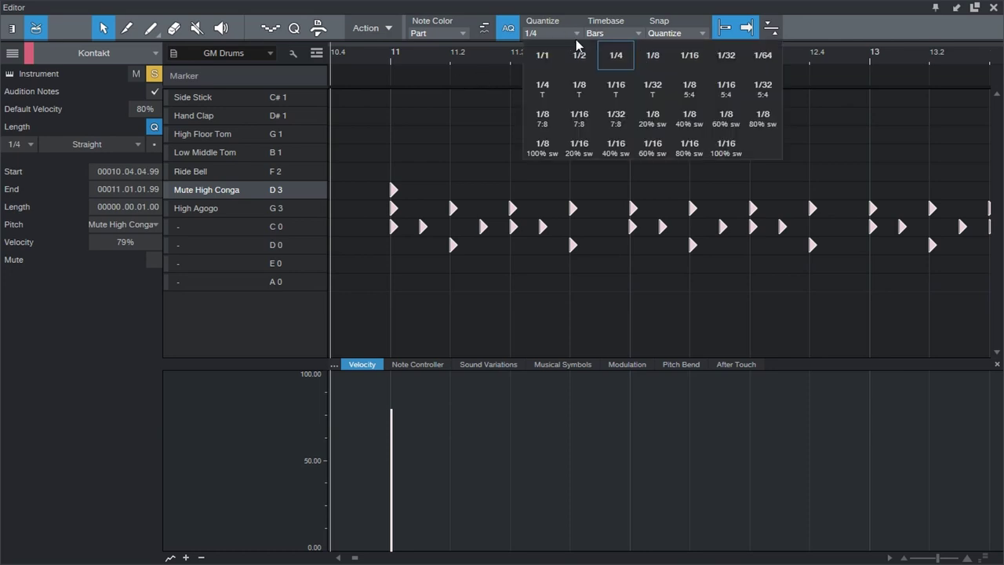
click(690, 57)
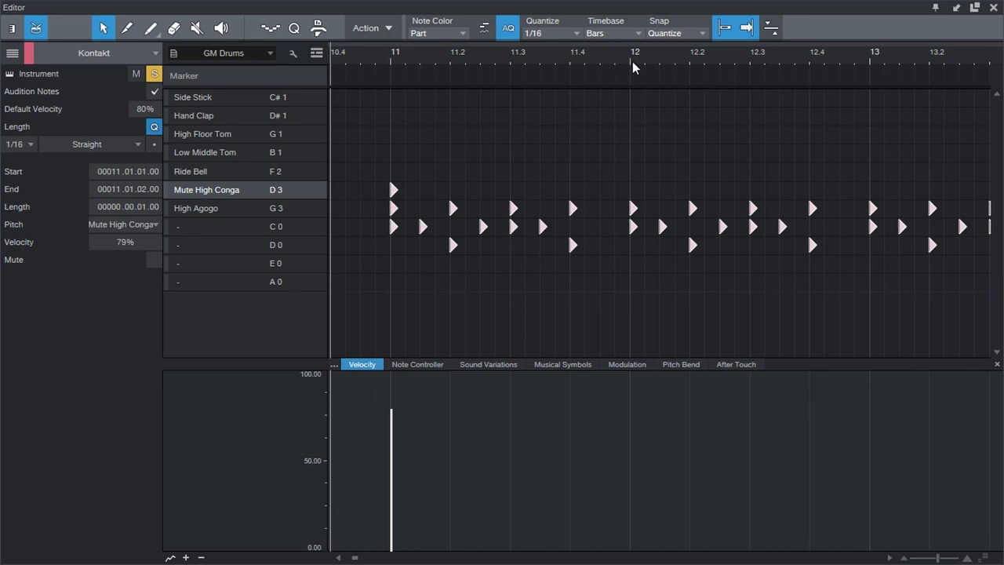
mouse_move(439, 63)
mouse_down()
mouse_move(442, 94)
mouse_move(462, 108)
mouse_move(423, 63)
mouse_up()
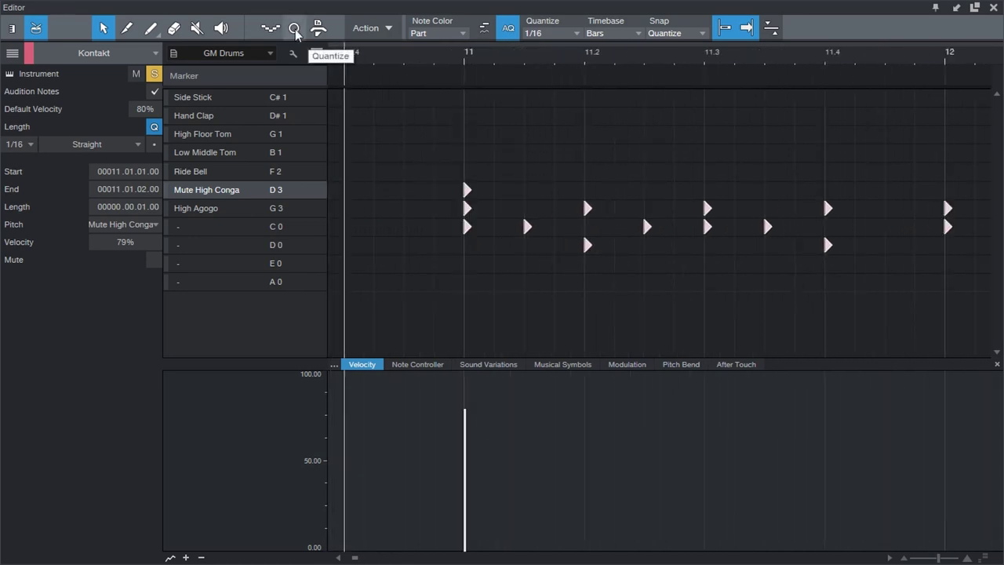
click(294, 30)
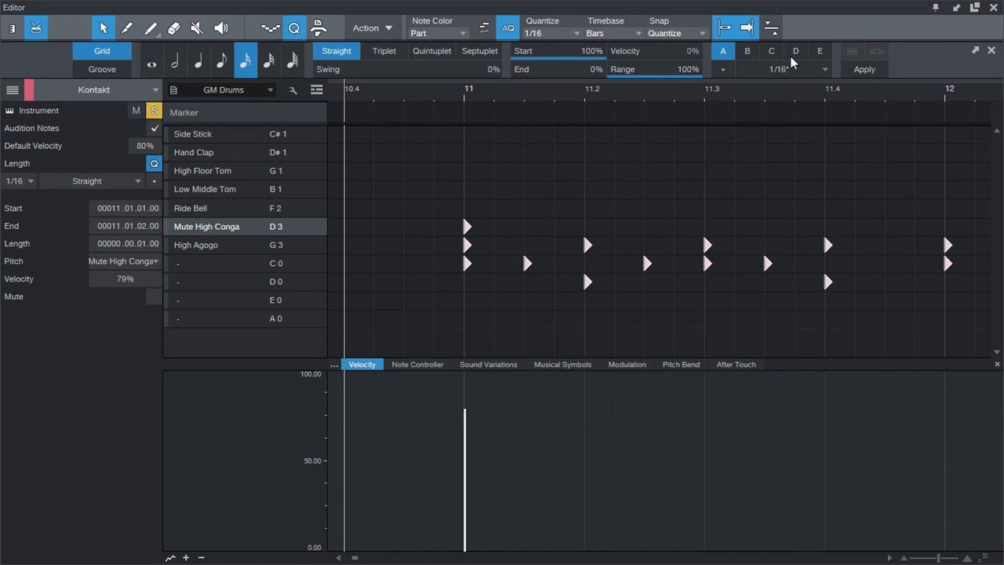